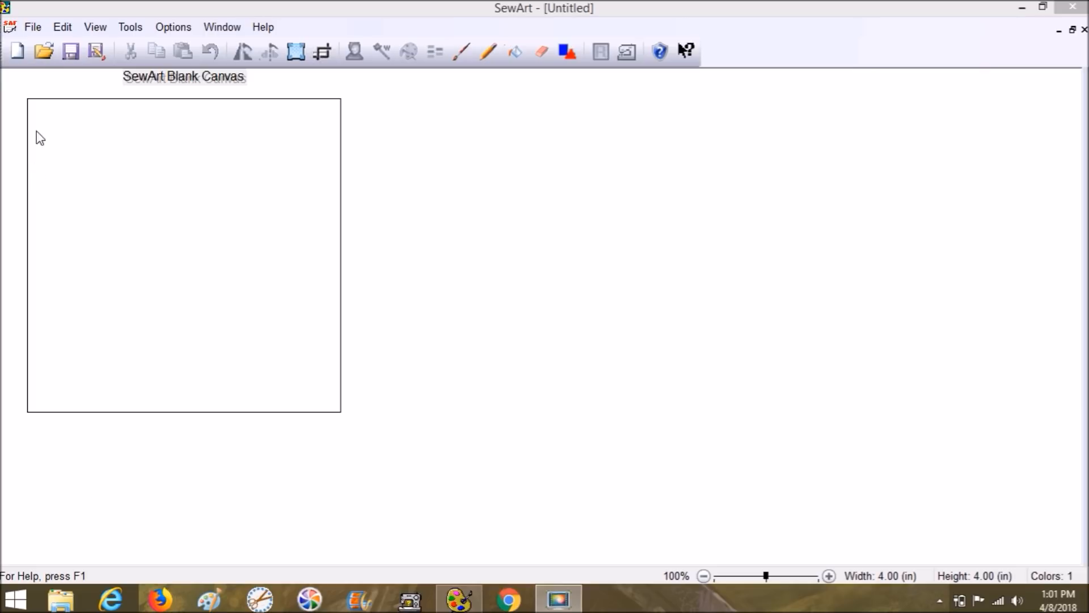
# Start opening an image and browse to the Program Files folder on the Windows8_OS (C:) drive.
pyautogui.click(46, 30)
pyautogui.click(45, 29)
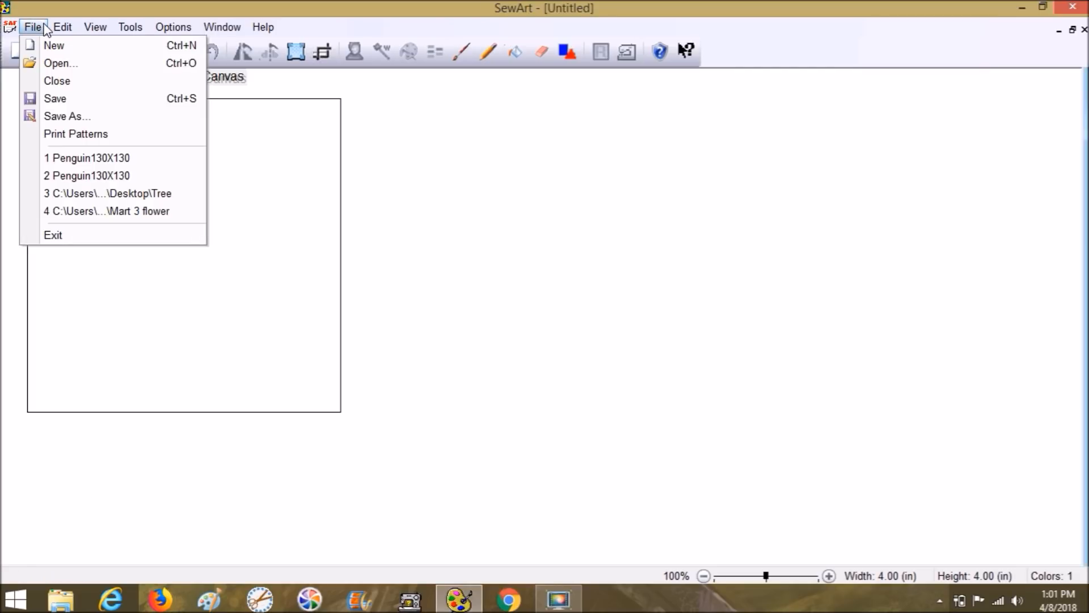
pyautogui.click(50, 64)
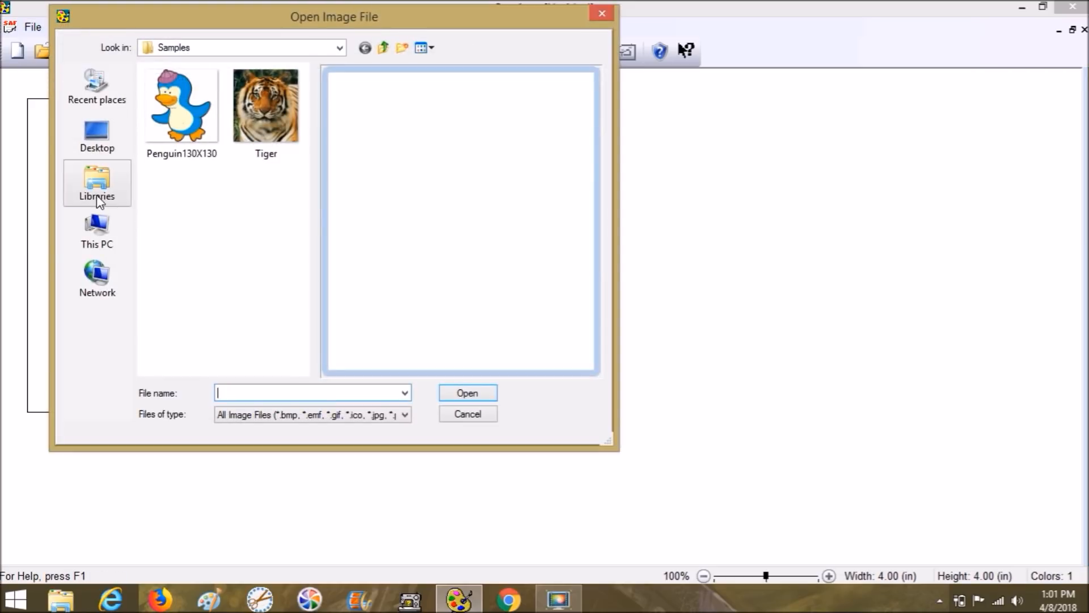
pyautogui.click(97, 236)
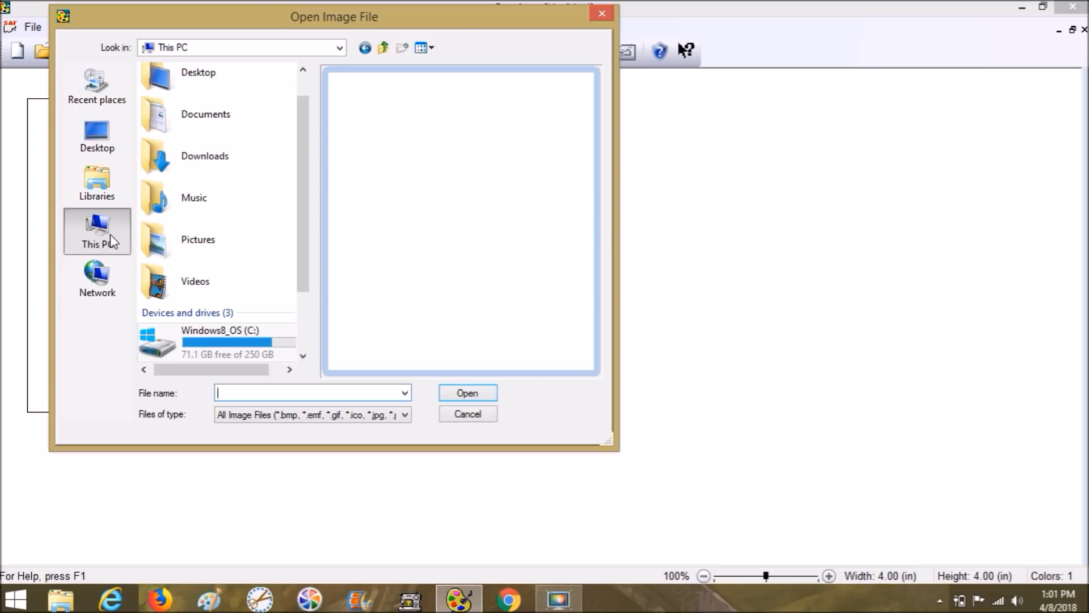
pyautogui.moveTo(303, 240); pyautogui.dragTo(306, 305)
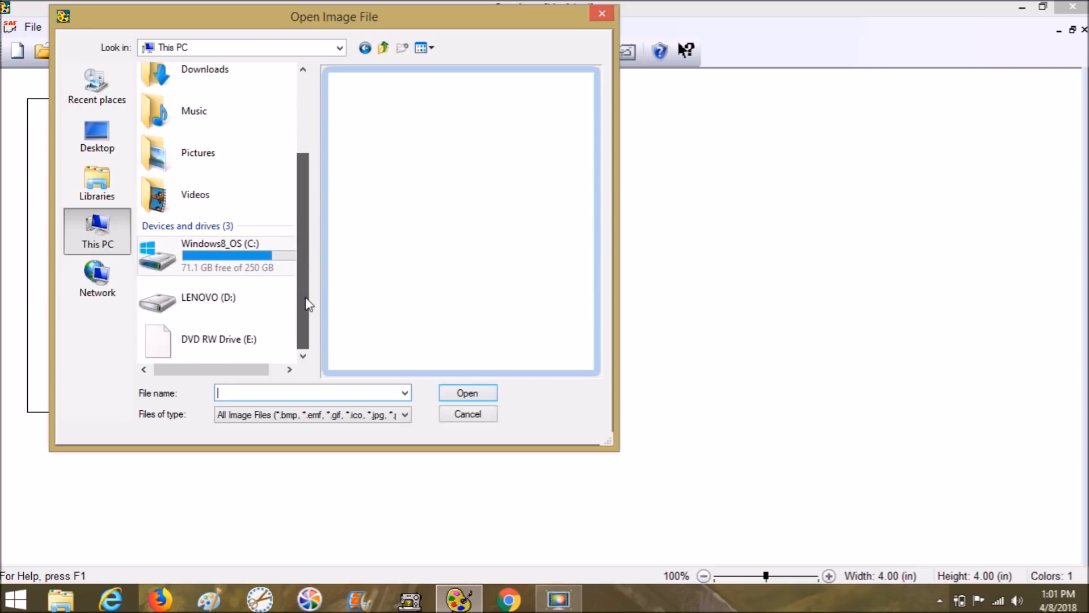
pyautogui.doubleClick(275, 268)
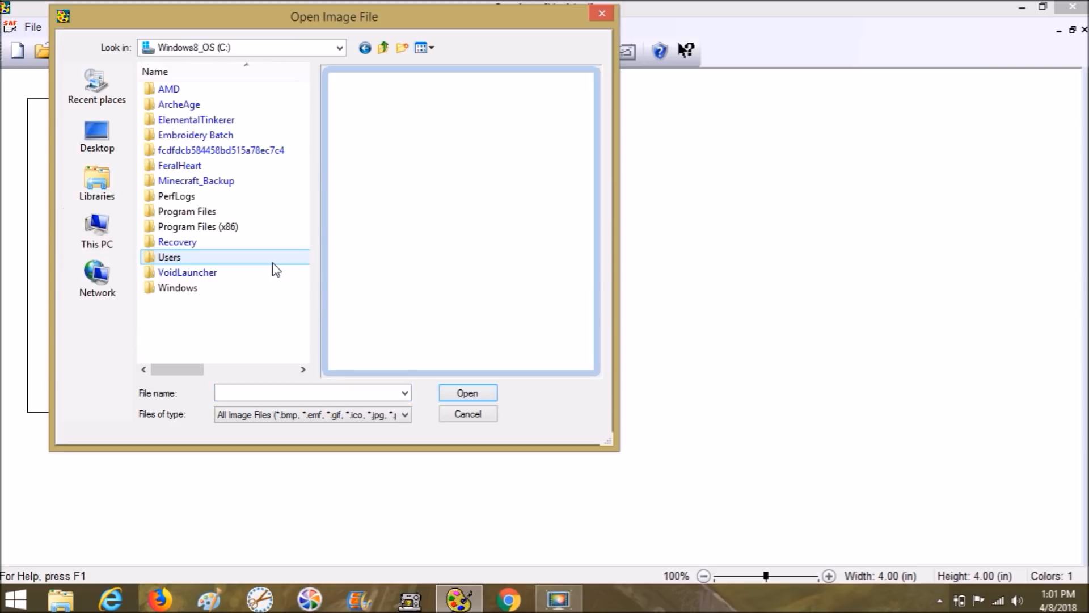
pyautogui.doubleClick(228, 214)
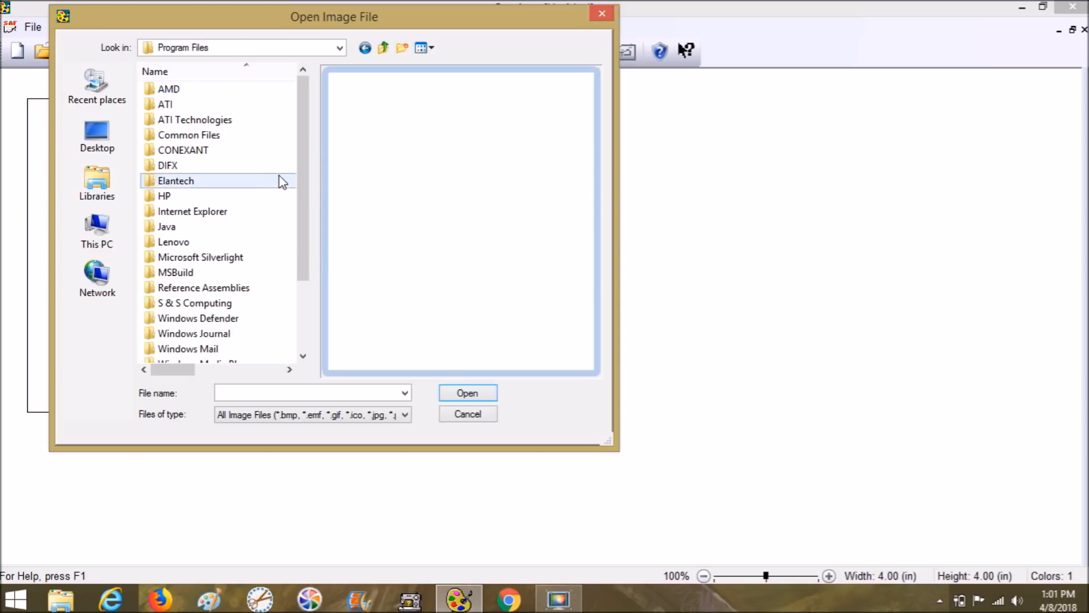
# Open the Penguin130X130 image from the Samples folder of SewArt under S & S Computing.
pyautogui.moveTo(301, 192); pyautogui.dragTo(306, 248)
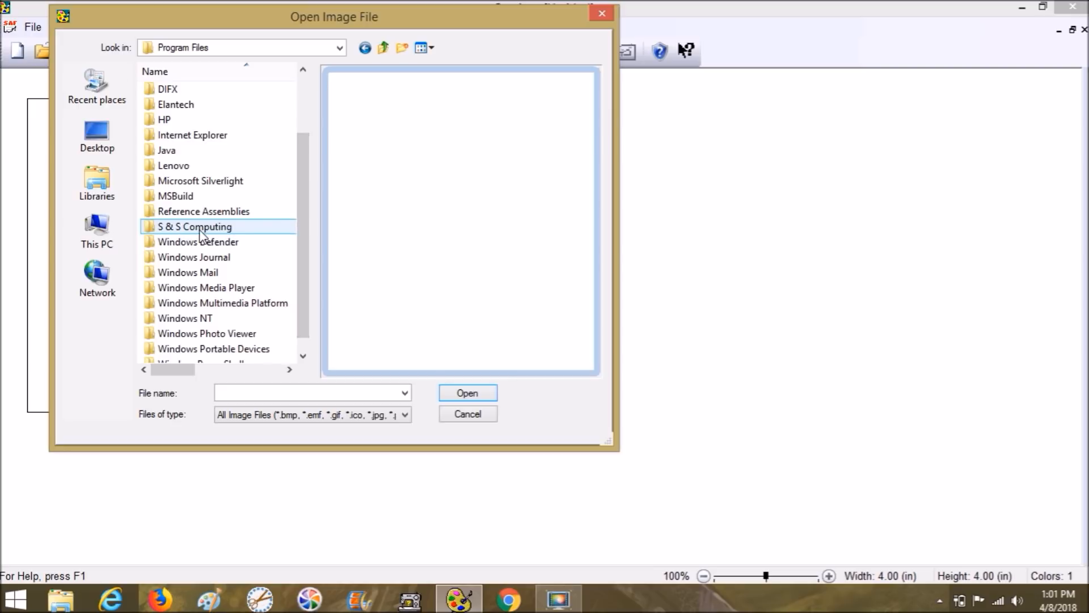
pyautogui.doubleClick(200, 230)
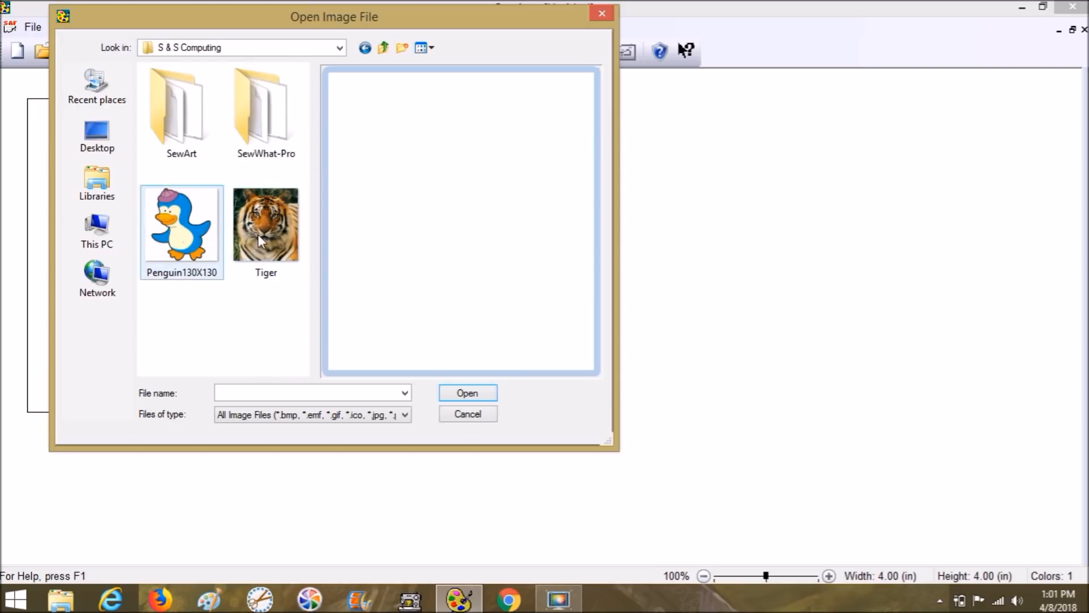
pyautogui.doubleClick(162, 109)
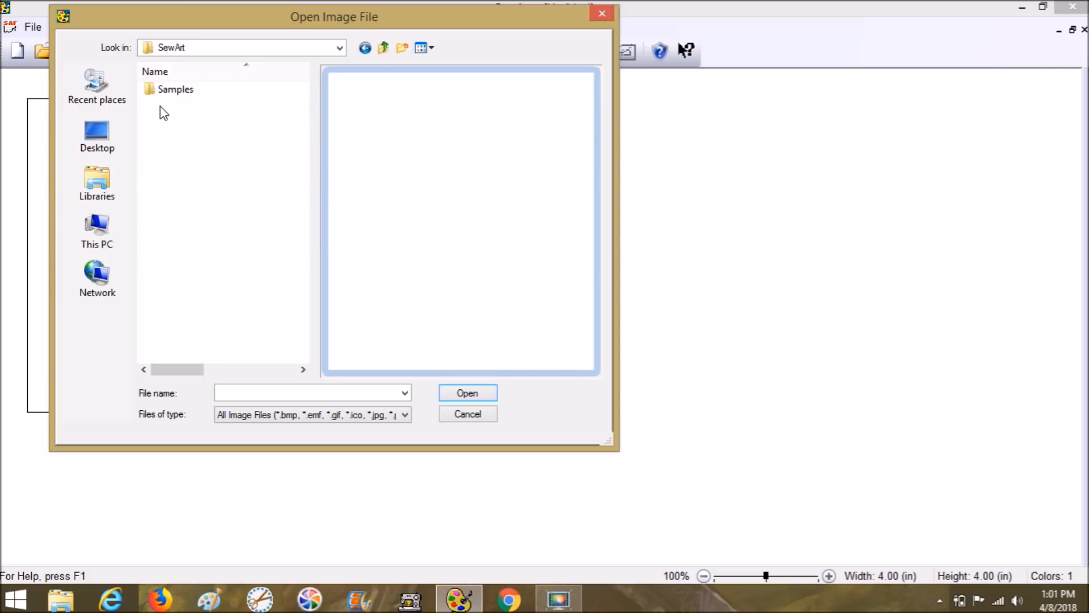
pyautogui.doubleClick(155, 91)
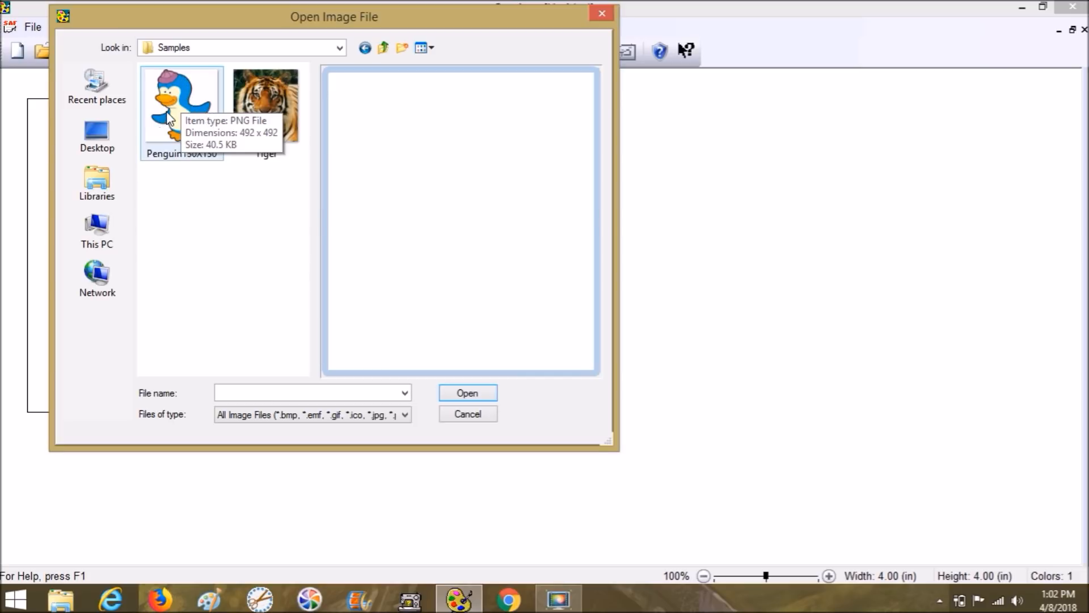
pyautogui.click(212, 153)
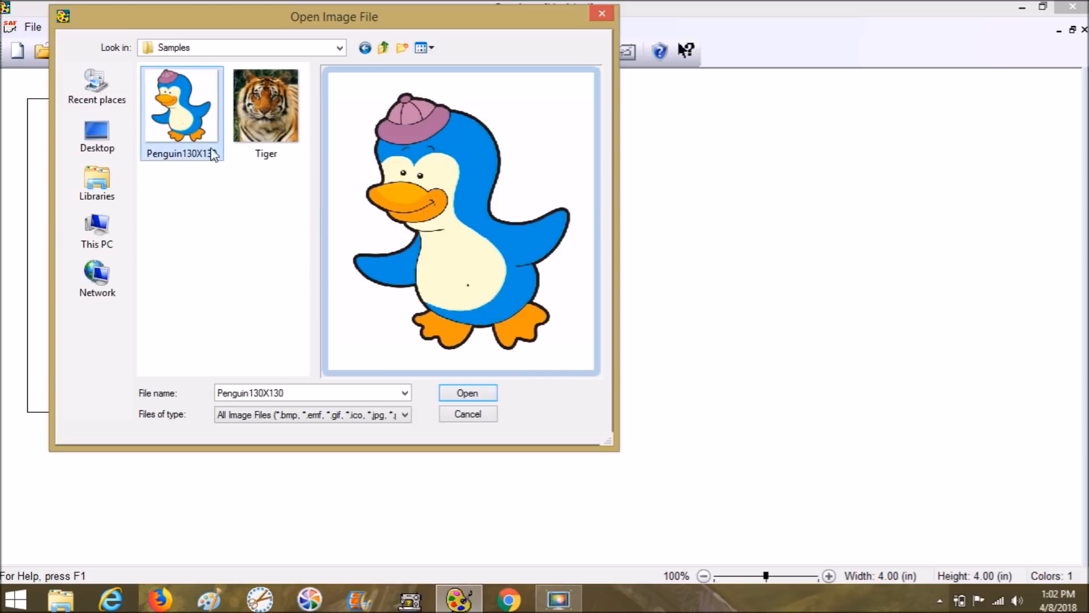
pyautogui.click(488, 399)
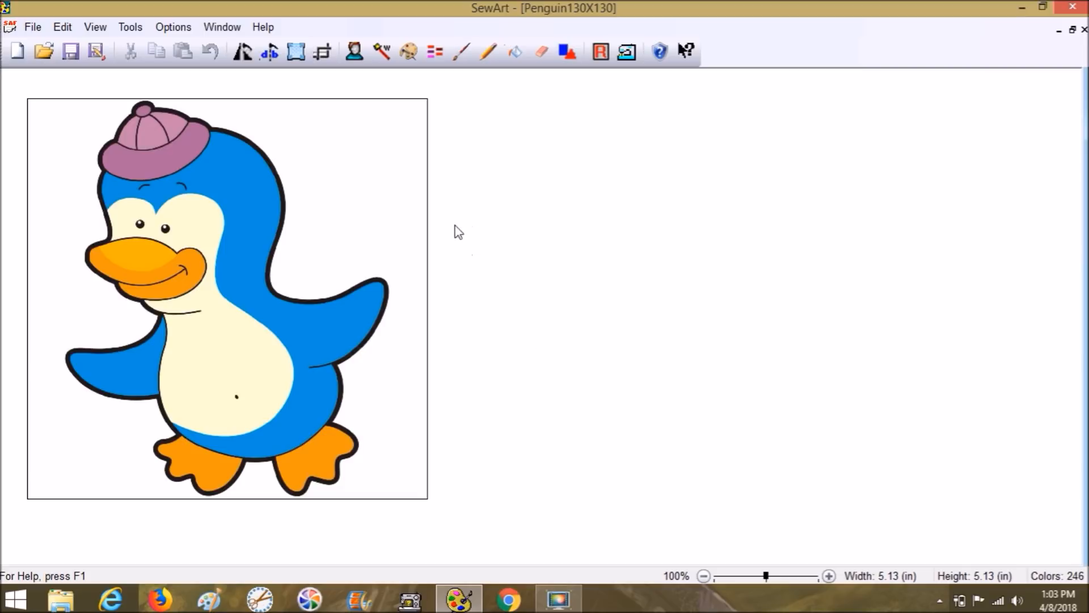
# Crop the empty margins on both sides of the penguin, leaving an image of about 4.26 × 5.11 in.
pyautogui.click(324, 51)
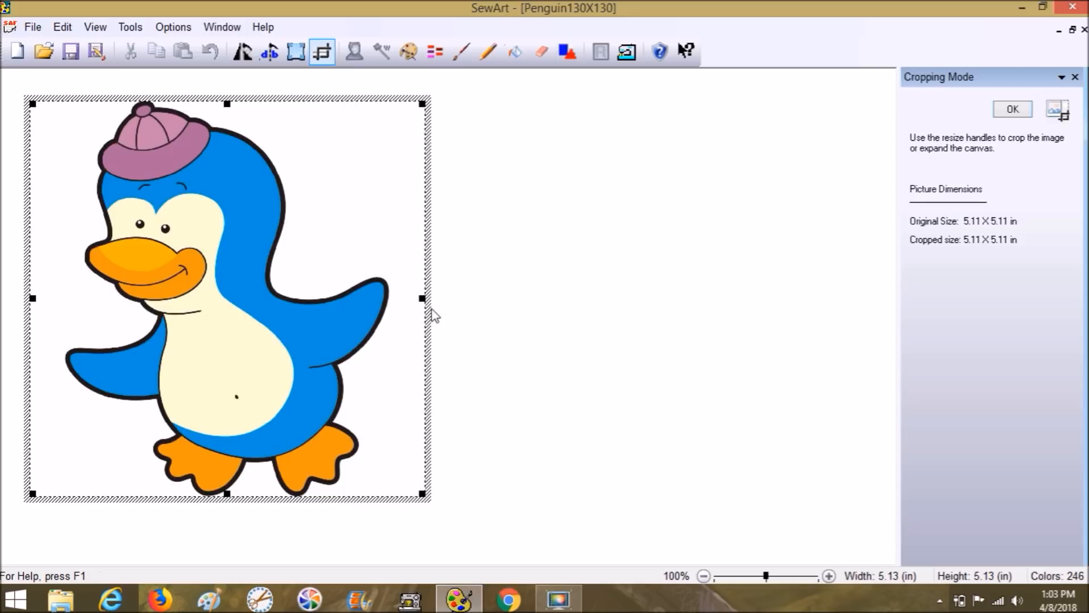
pyautogui.moveTo(423, 298); pyautogui.dragTo(389, 299)
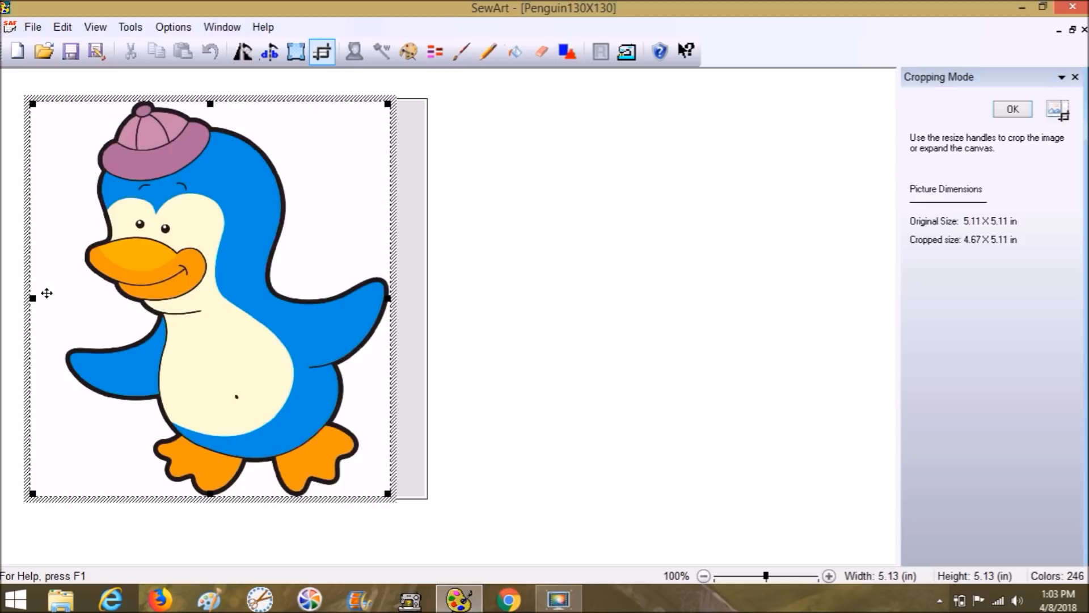
pyautogui.moveTo(33, 298); pyautogui.dragTo(64, 308)
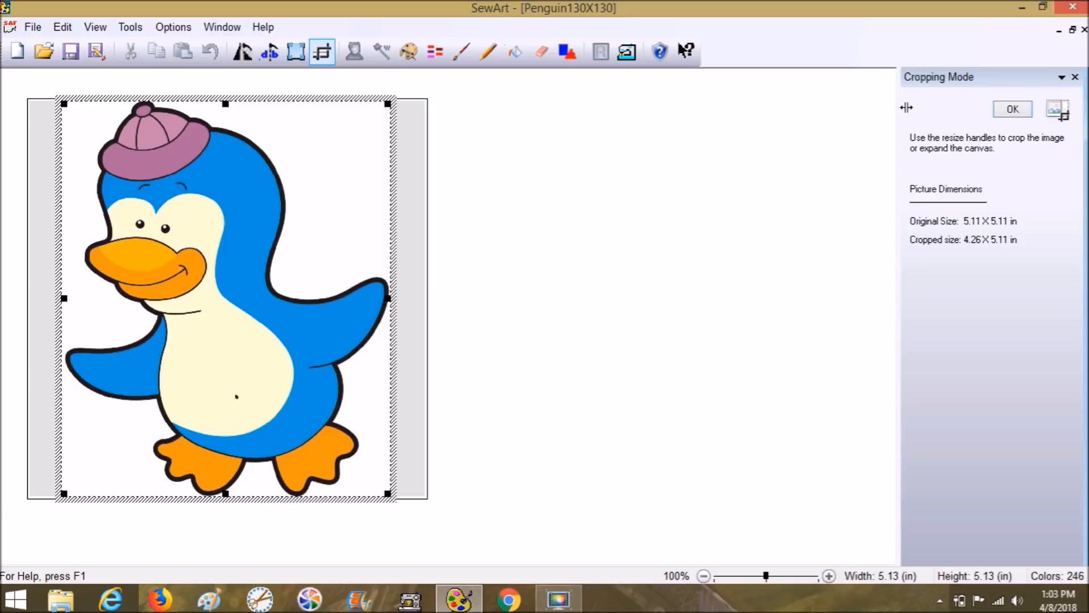
pyautogui.click(1015, 110)
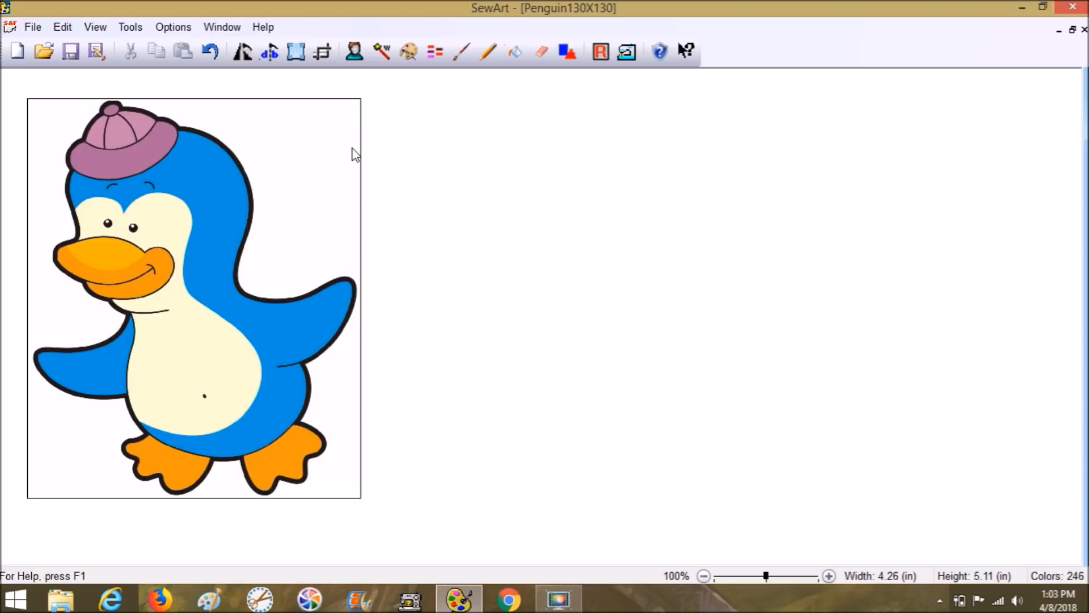
# Try reducing the penguin image to 95 colors, and undo the reduction.
pyautogui.click(407, 62)
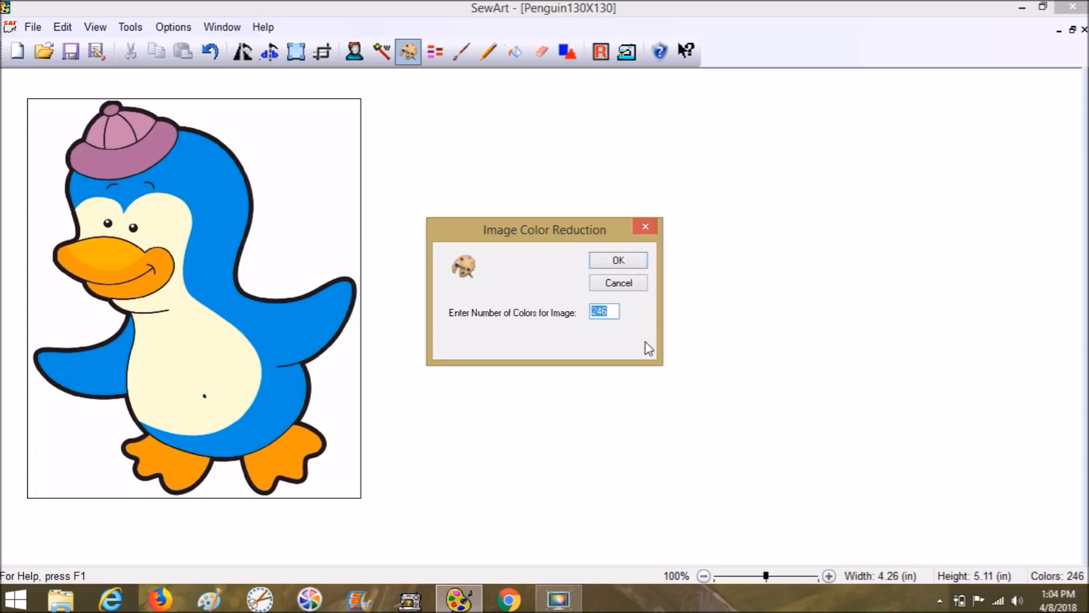
pyautogui.write('95')
pyautogui.press('Return')
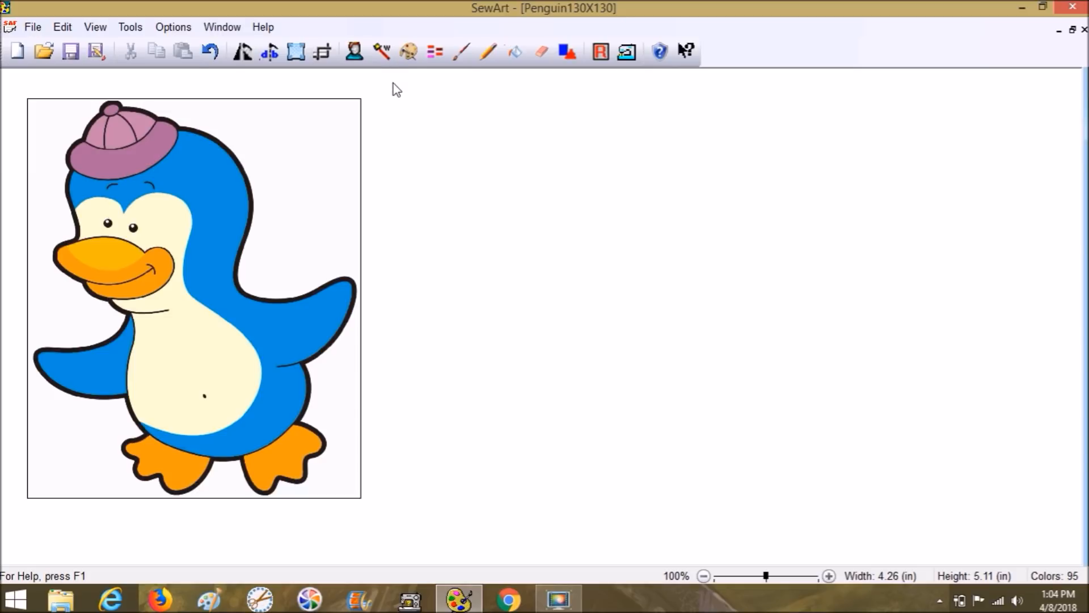
pyautogui.click(210, 52)
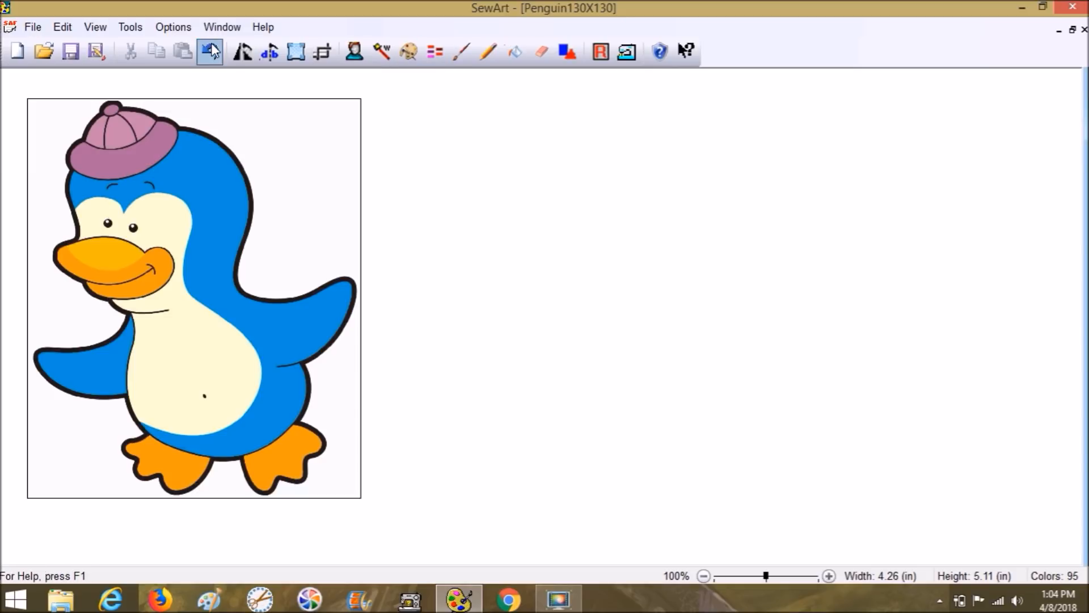
# Try reducing the penguin image to 30 colors.
pyautogui.click(413, 51)
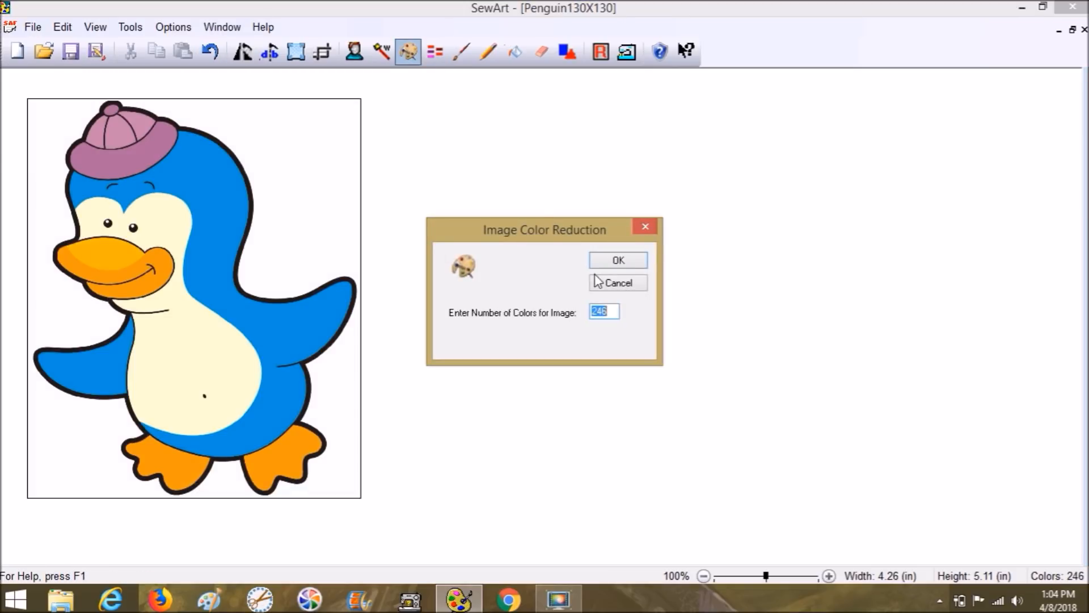
pyautogui.write('30')
pyautogui.click(614, 263)
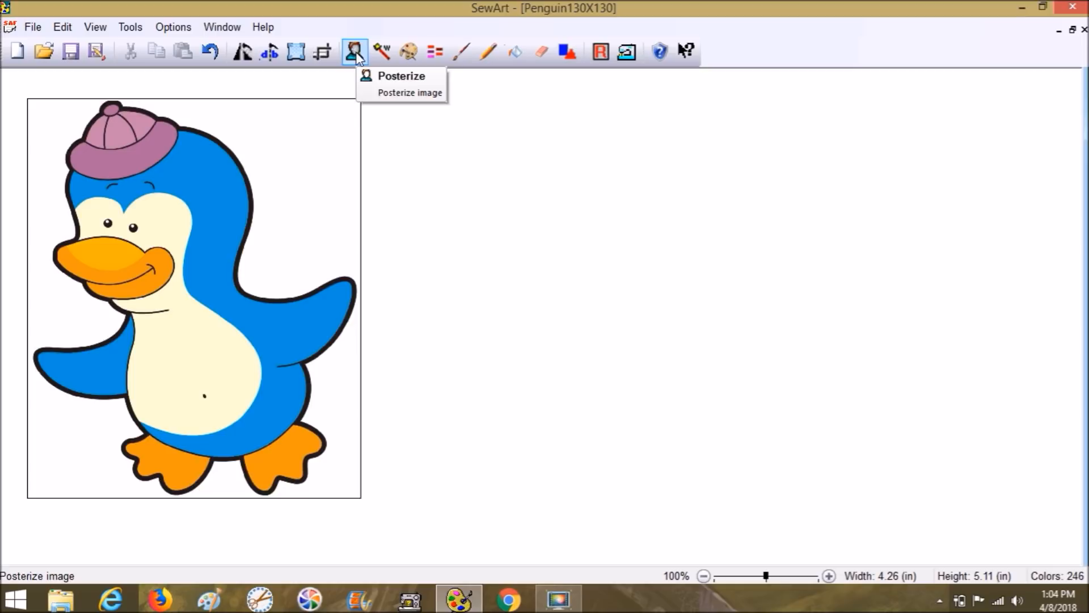
# Try posterizing the penguin image, undo the change and leave posterize mode.
pyautogui.click(355, 53)
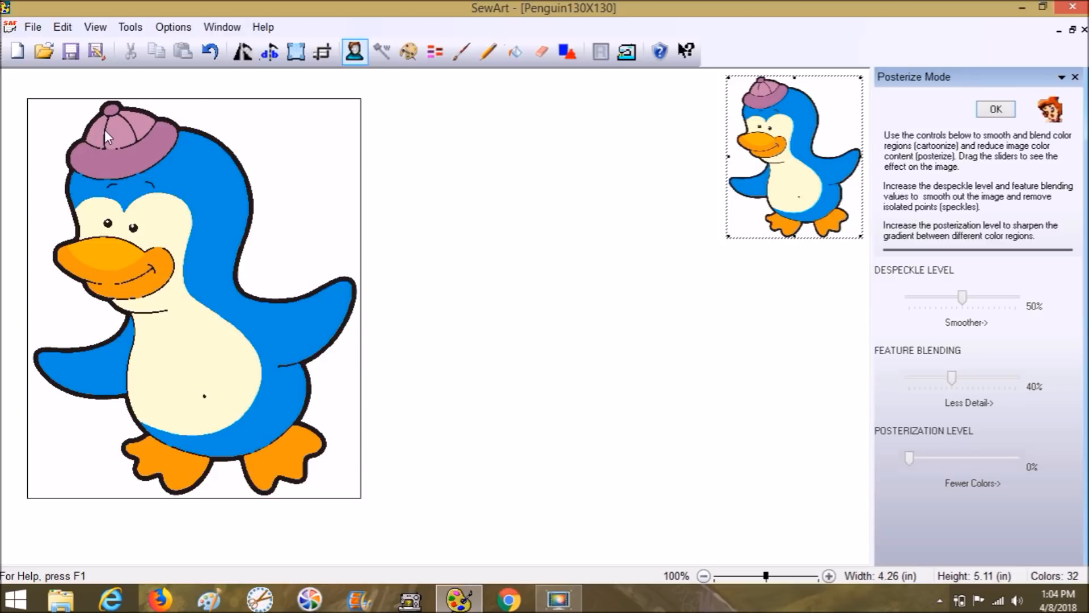
pyautogui.click(216, 49)
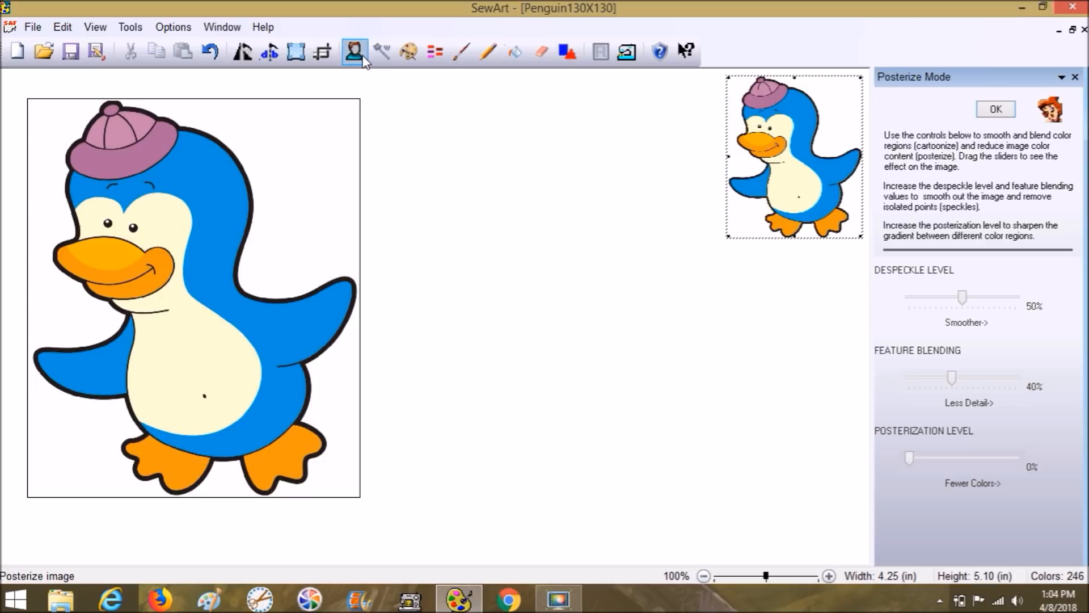
pyautogui.click(1074, 78)
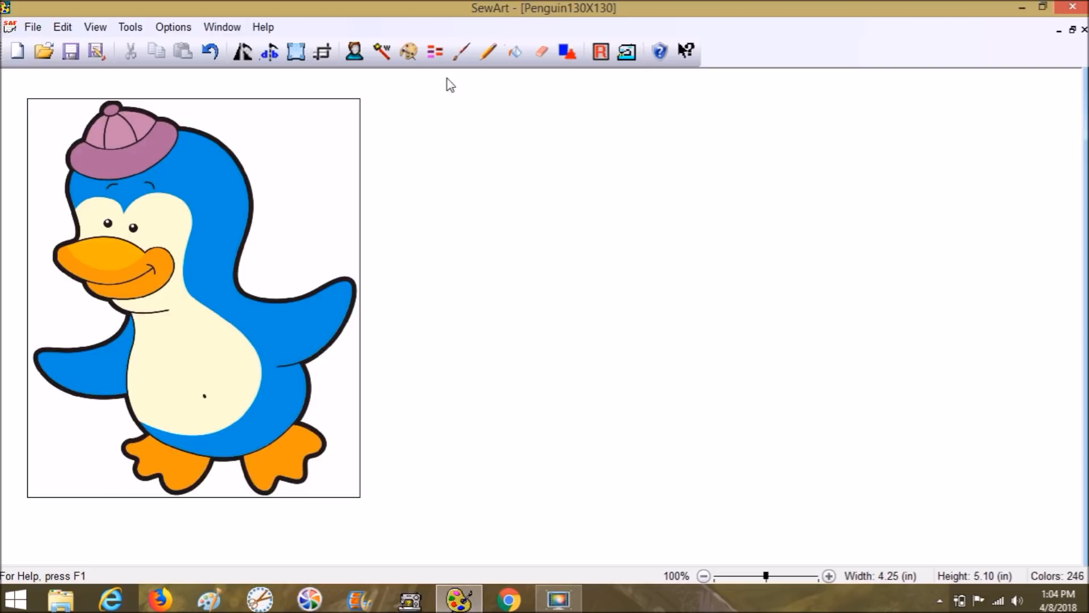
# Start the image processing wizard and preview the 184-color reduction, moving the wizard window so both penguin heads can be compared.
pyautogui.click(381, 52)
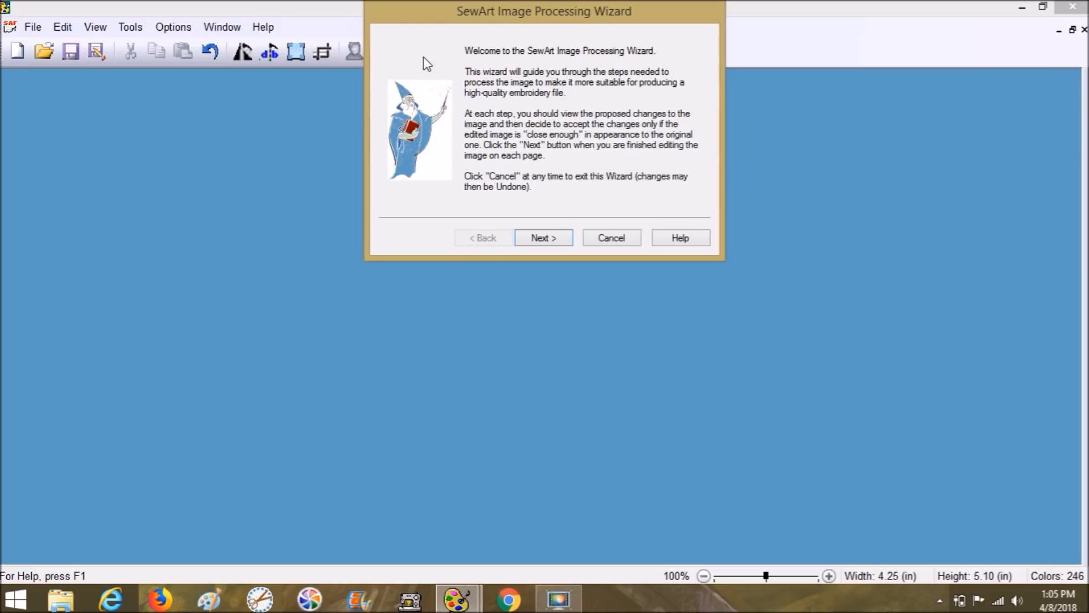
pyautogui.click(533, 248)
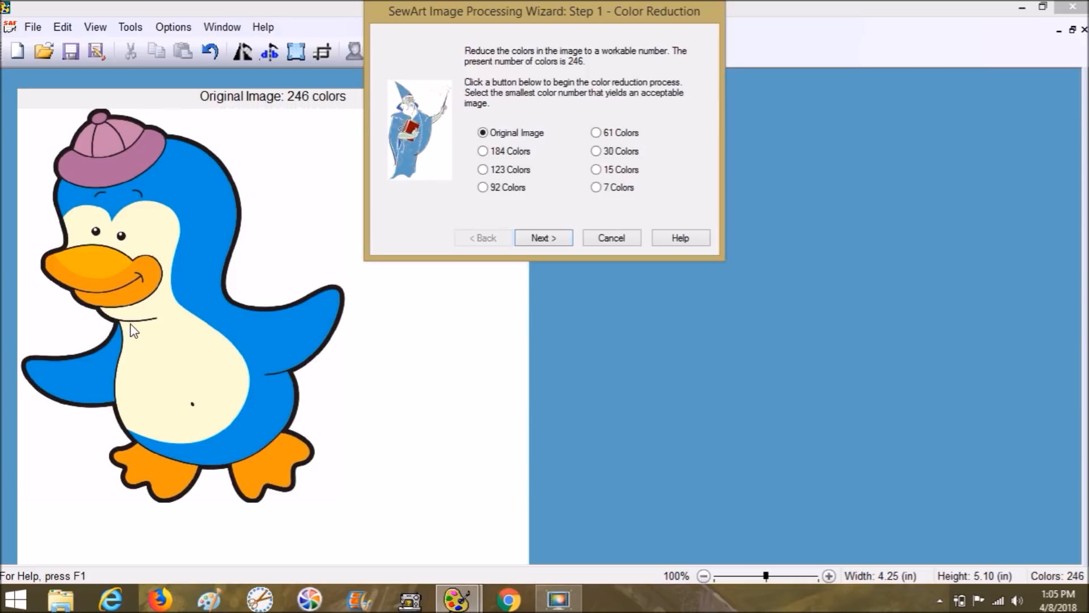
pyautogui.click(482, 151)
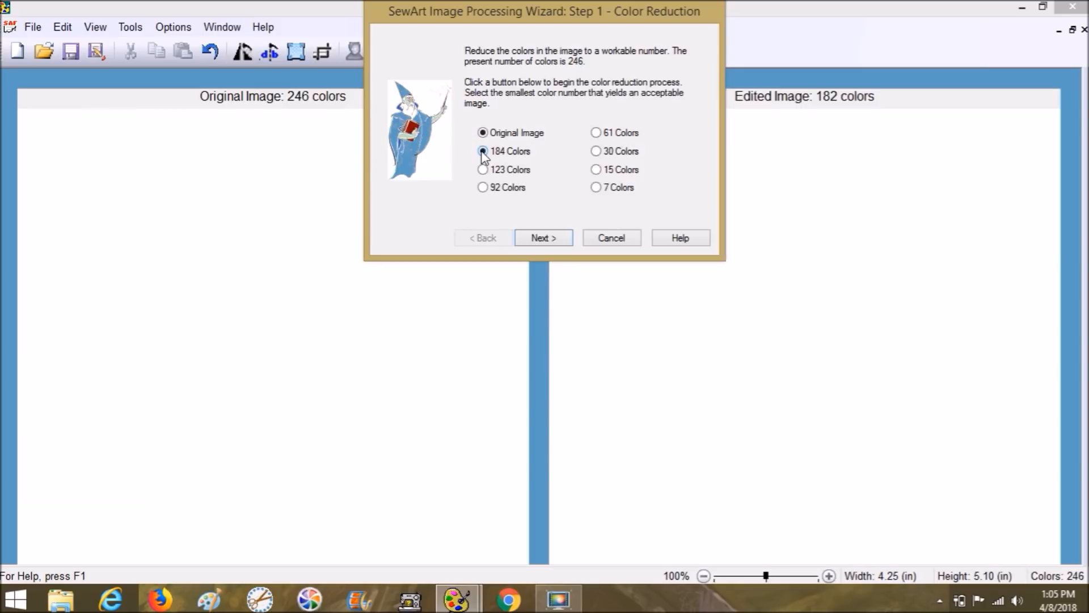
pyautogui.moveTo(513, 16); pyautogui.dragTo(402, 335)
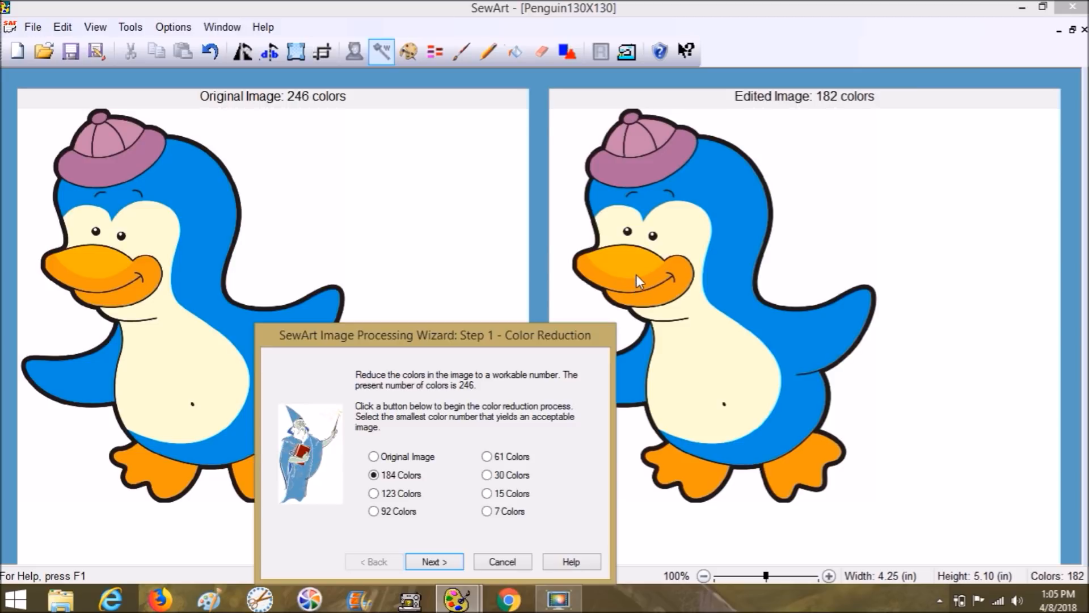
pyautogui.moveTo(504, 328); pyautogui.dragTo(443, 223)
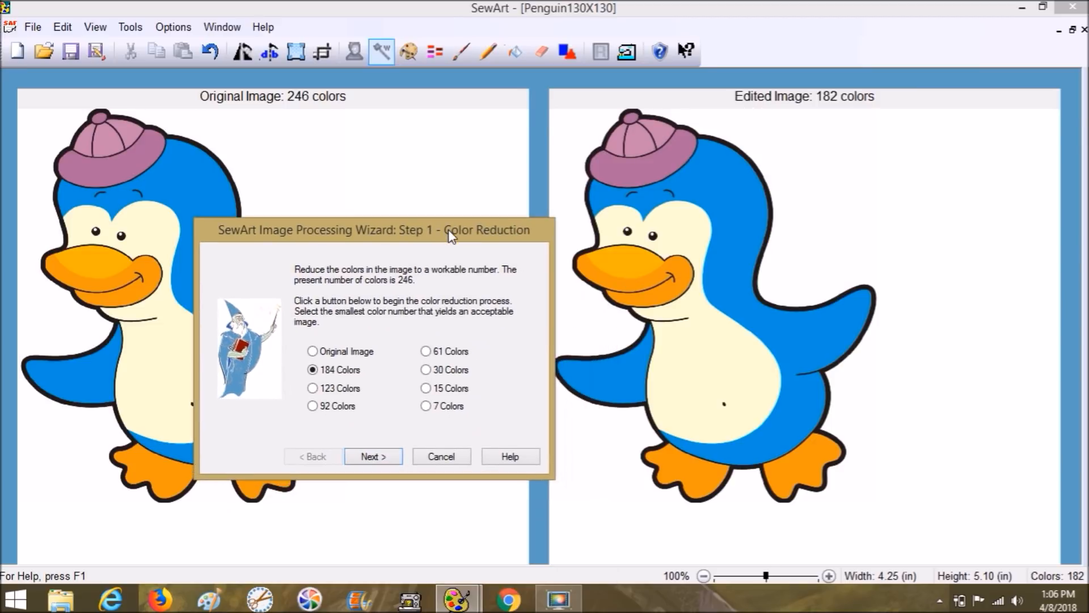
# Compare the 123, 92, 61 and 30 color reductions of the penguin and accept the 61-color option.
pyautogui.click(313, 388)
pyautogui.click(312, 406)
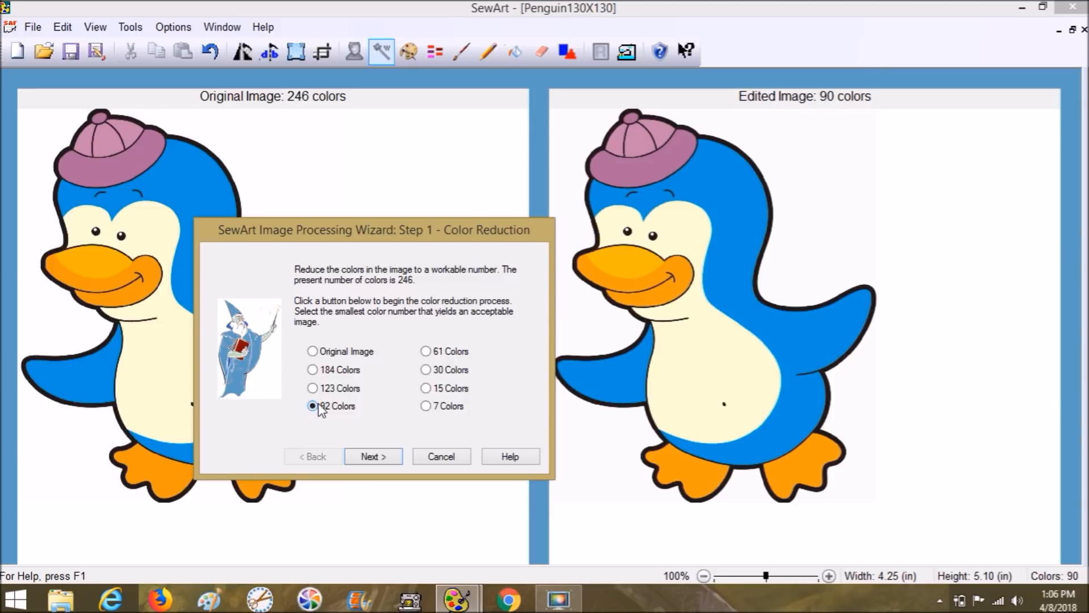
pyautogui.click(426, 350)
pyautogui.click(428, 372)
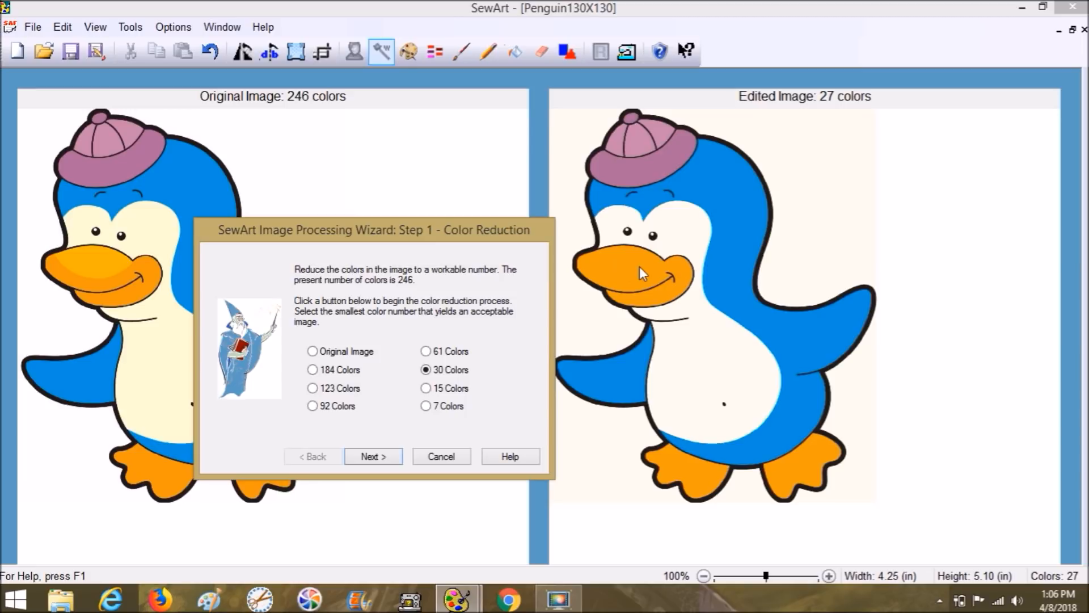
pyautogui.click(426, 350)
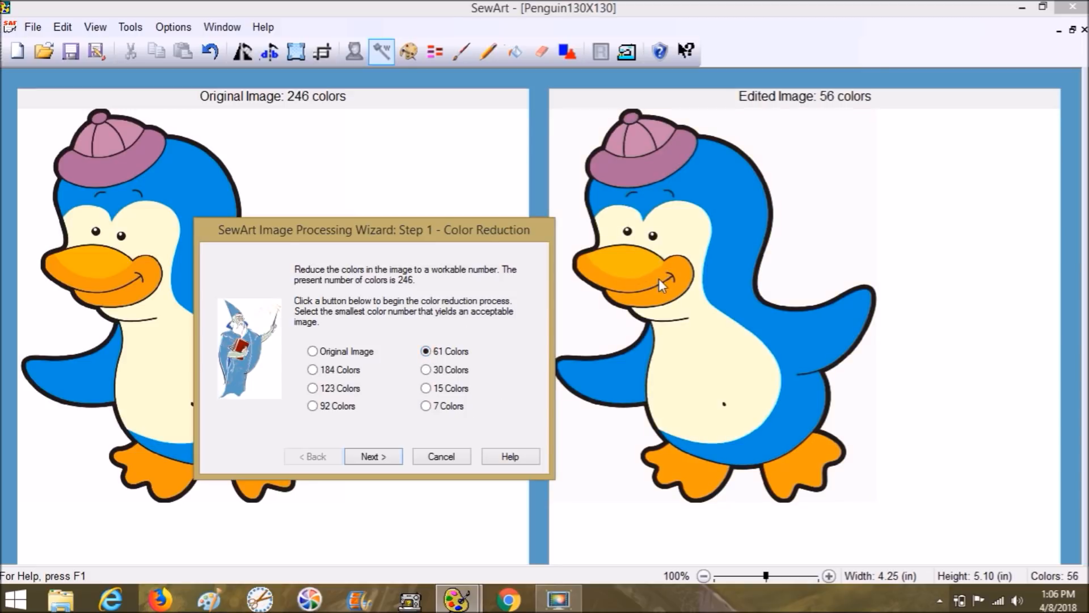
pyautogui.click(371, 456)
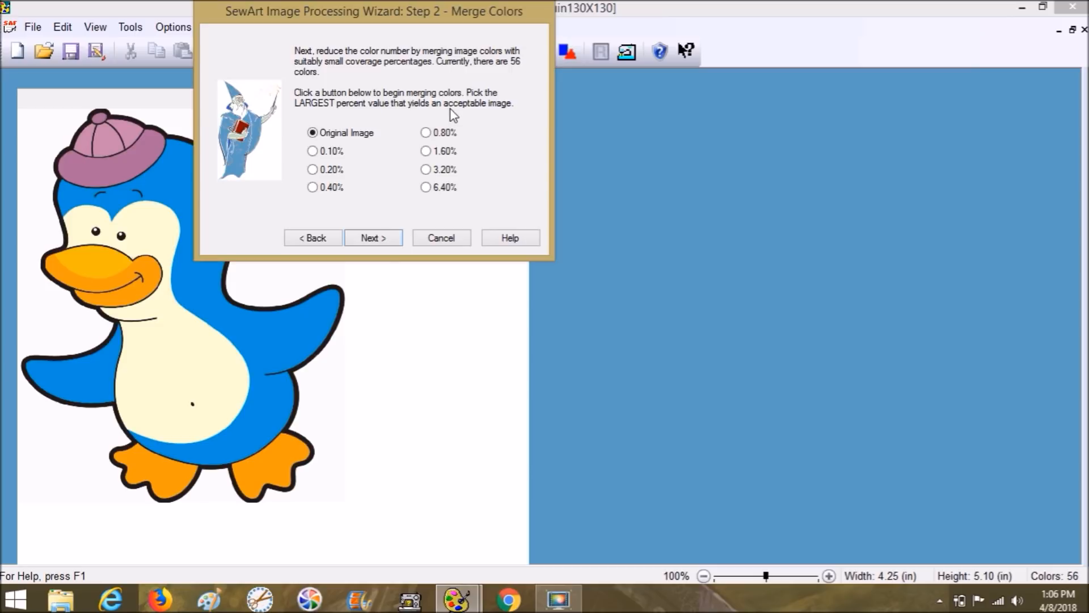
# Preview merging colors at 0.10% and 0.20%, return to the original image and continue to speckle removal.
pyautogui.click(313, 152)
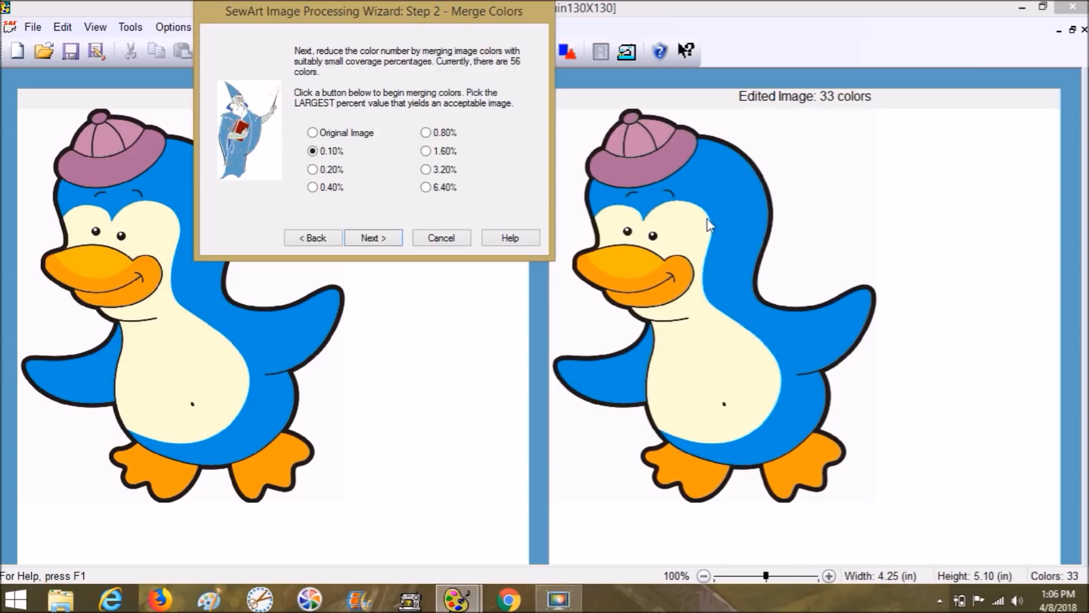
pyautogui.click(315, 172)
pyautogui.click(313, 134)
pyautogui.click(396, 240)
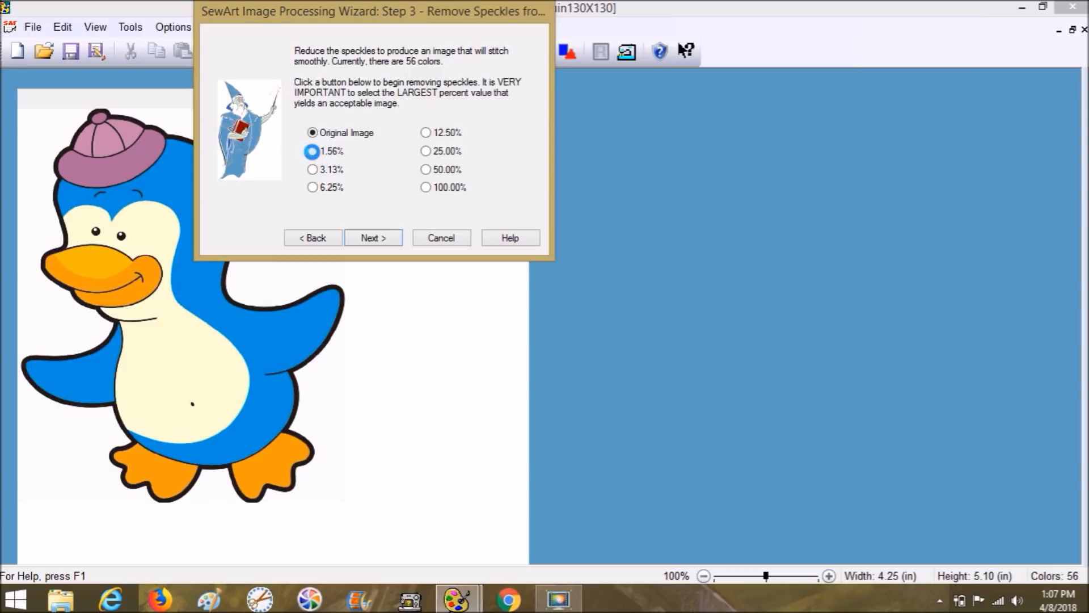
# Preview speckle removal at 1.56%, return to the original image and continue to the final cleanup stage.
pyautogui.click(312, 150)
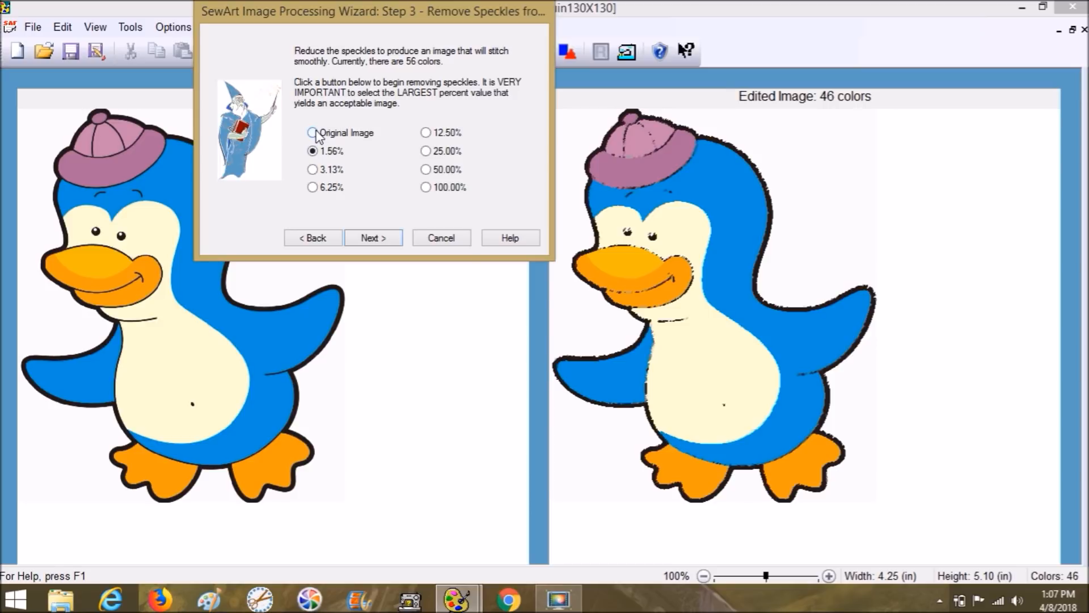
pyautogui.click(313, 133)
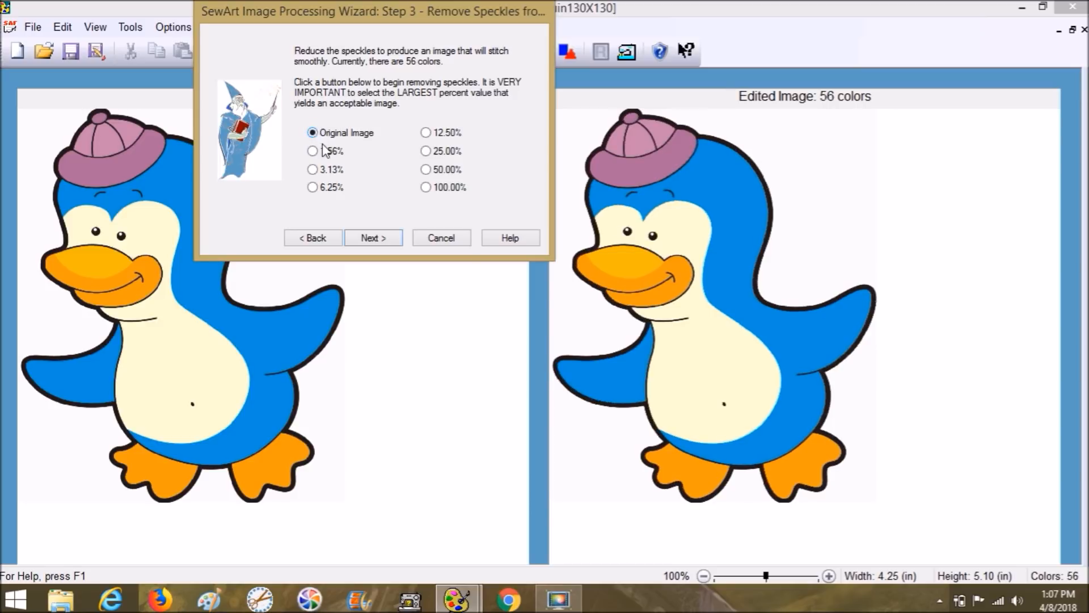
pyautogui.click(374, 238)
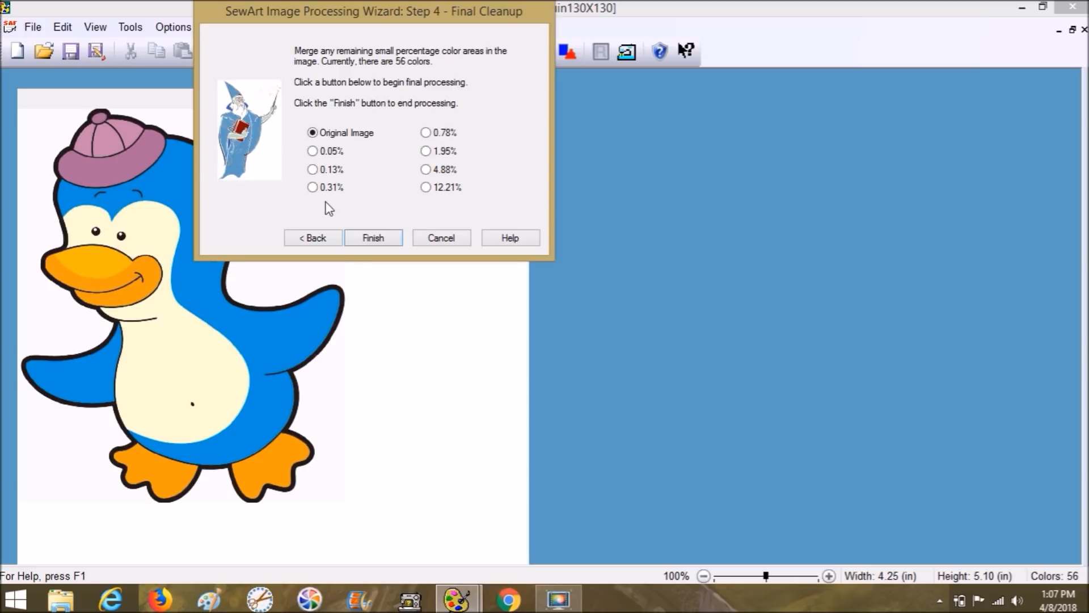
# Compare final color merging at 0.05%, 0.13% and 0.31%, choose 0.05% and finish the wizard.
pyautogui.click(320, 152)
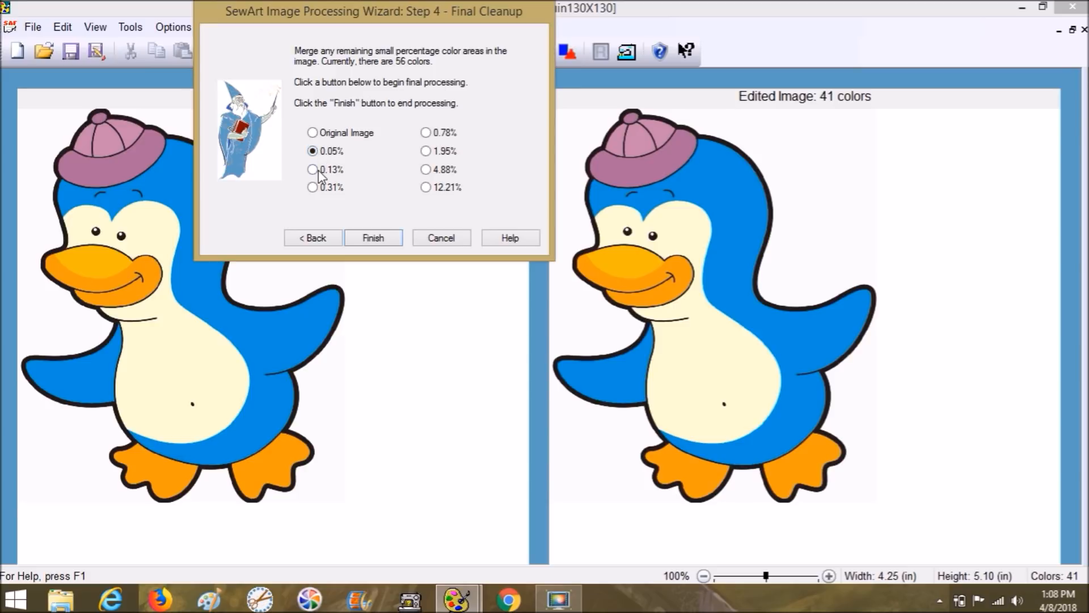
pyautogui.click(319, 172)
pyautogui.click(313, 188)
pyautogui.click(315, 171)
pyautogui.click(313, 151)
pyautogui.click(376, 240)
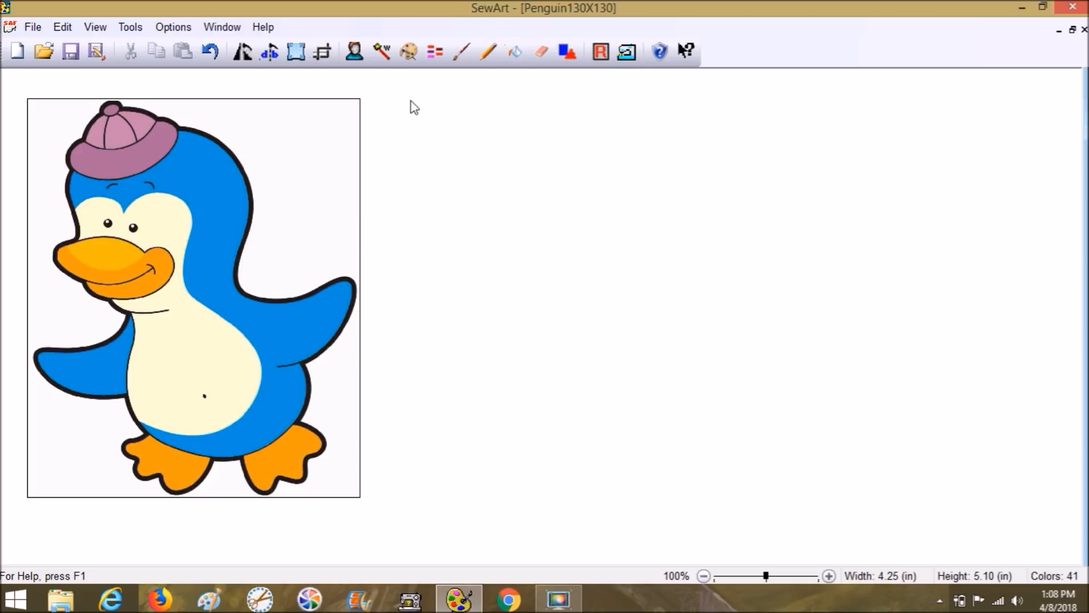
# Reduce the penguin image to 27 colors with Image Color Reduction.
pyautogui.click(408, 52)
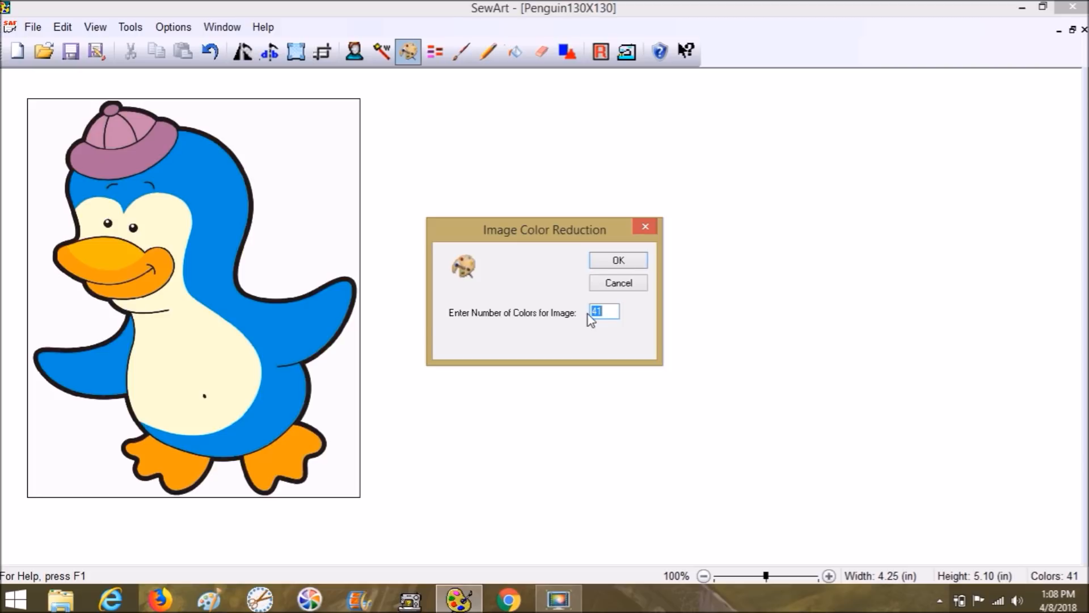
pyautogui.write('27')
pyautogui.press('Return')
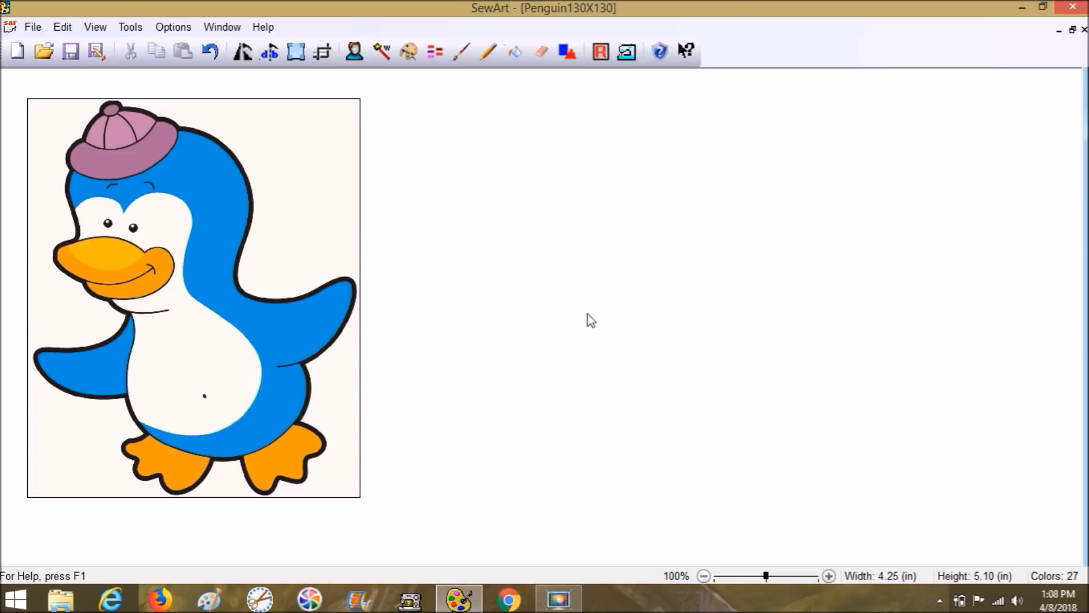
# Try reducing the penguin image to 20 colors and undo the reduction.
pyautogui.click(408, 51)
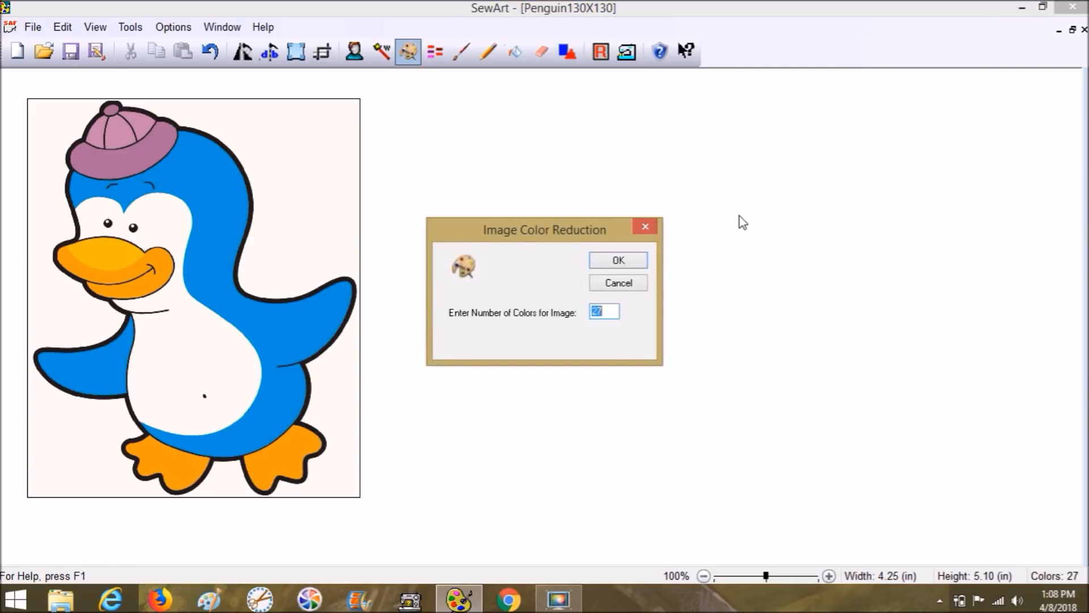
pyautogui.write('20')
pyautogui.press('Return')
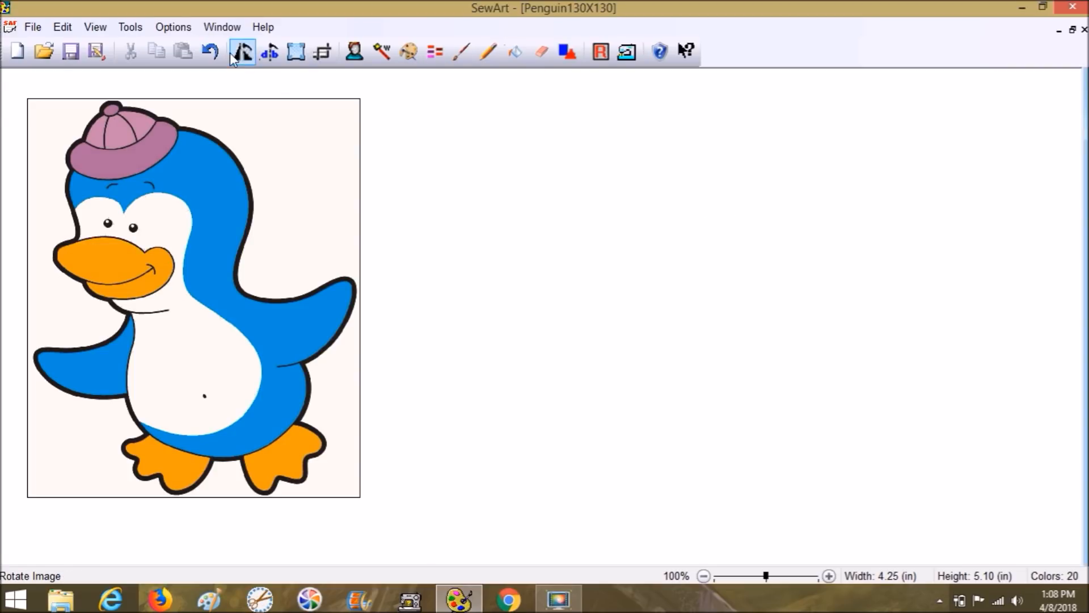
pyautogui.click(214, 51)
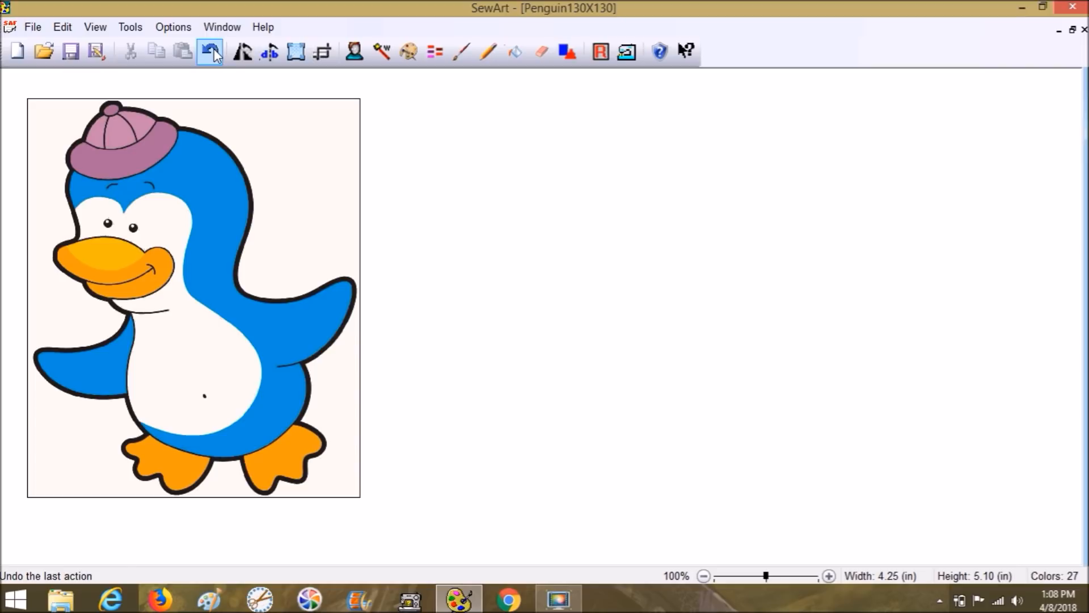
# Try reducing the penguin image to 25 colors and undo the reduction.
pyautogui.click(407, 51)
pyautogui.write('25')
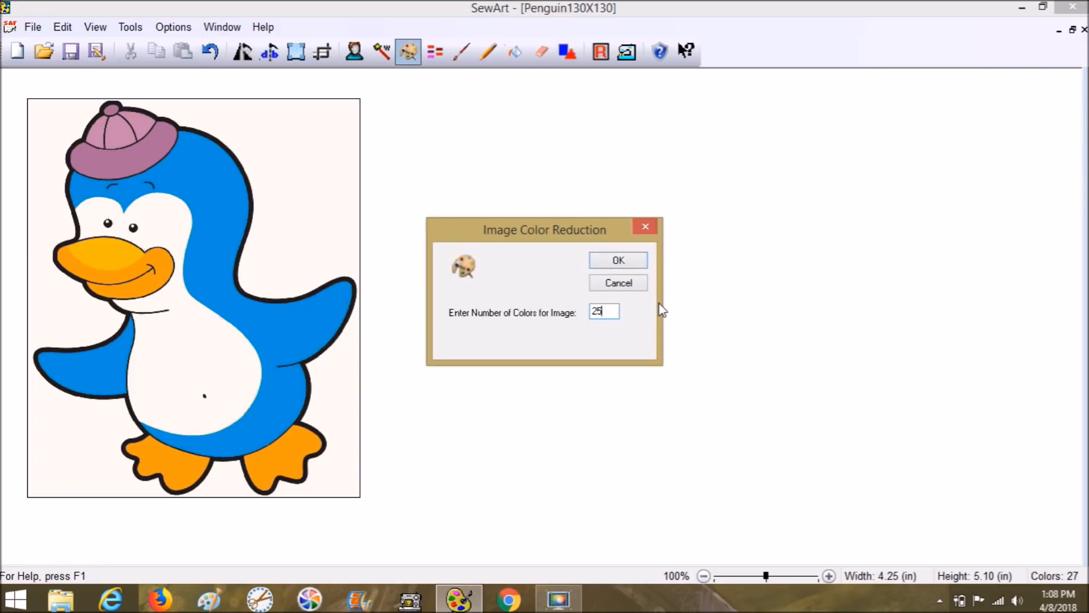
pyautogui.press('Return')
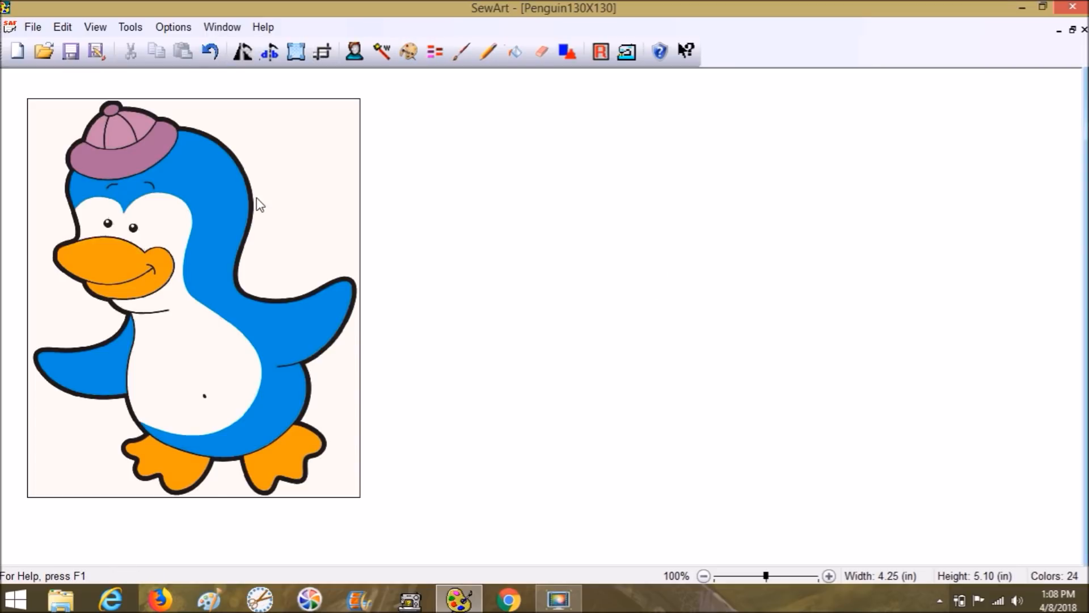
pyautogui.click(217, 61)
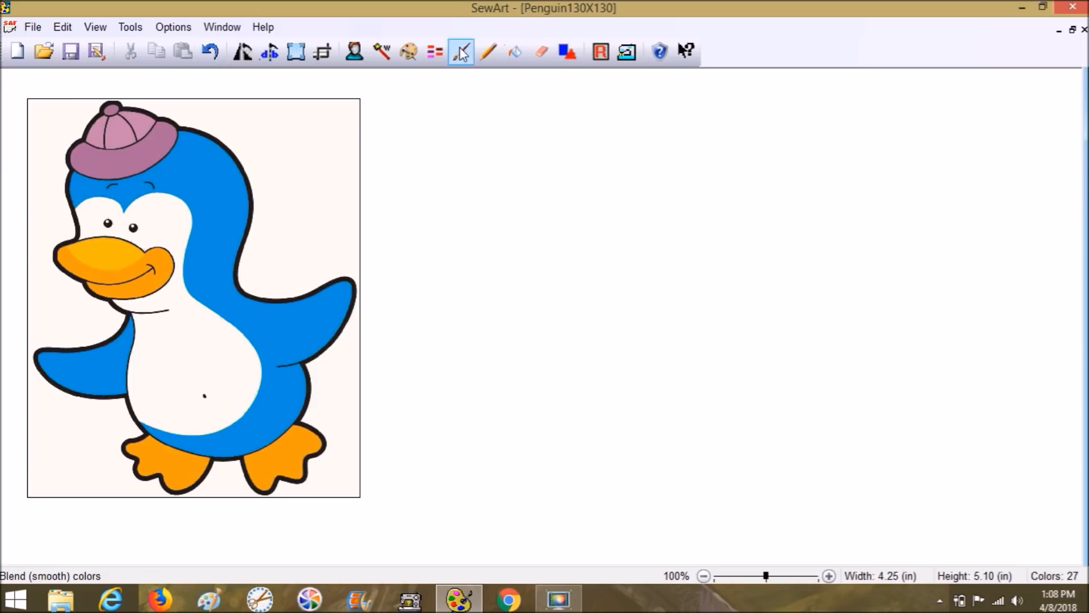
# Enter merge-despeckle mode, check the navy and main blue coverage, and merge away the small 0.06% and 0.09% light blues.
pyautogui.click(434, 59)
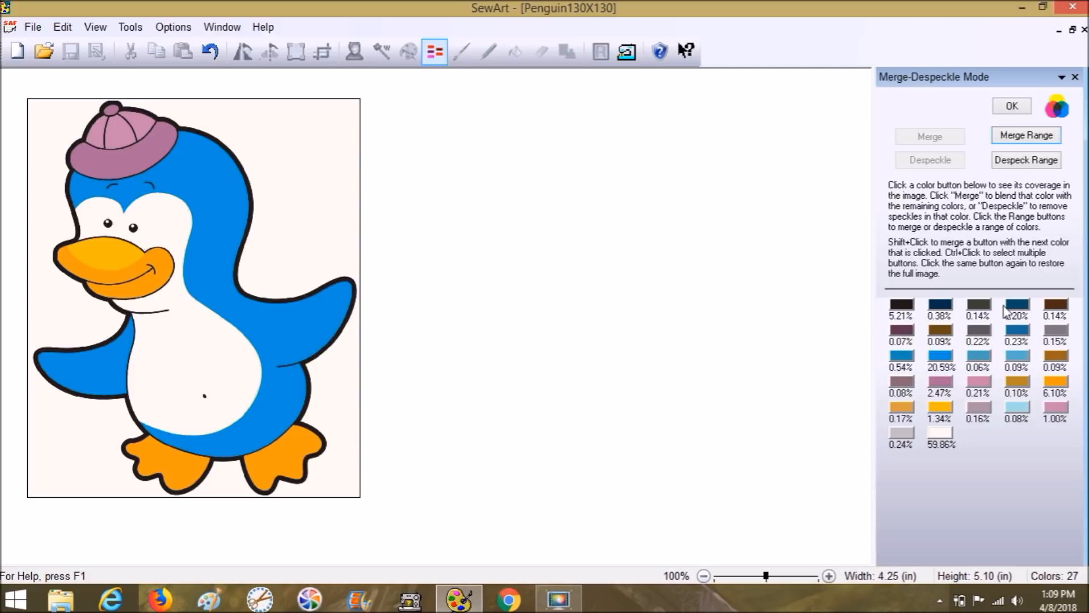
pyautogui.click(940, 309)
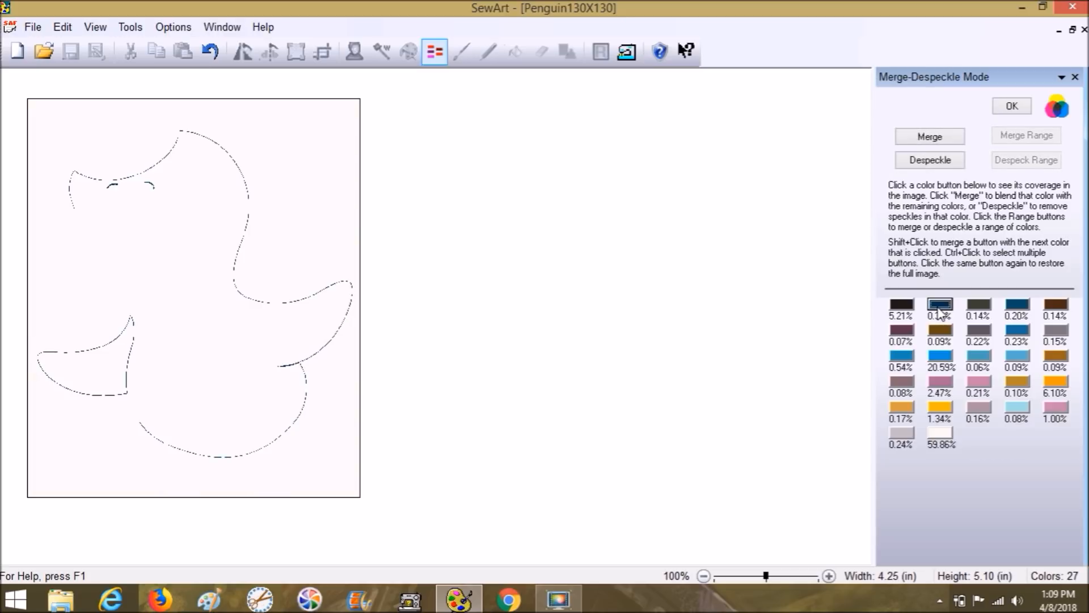
pyautogui.click(946, 357)
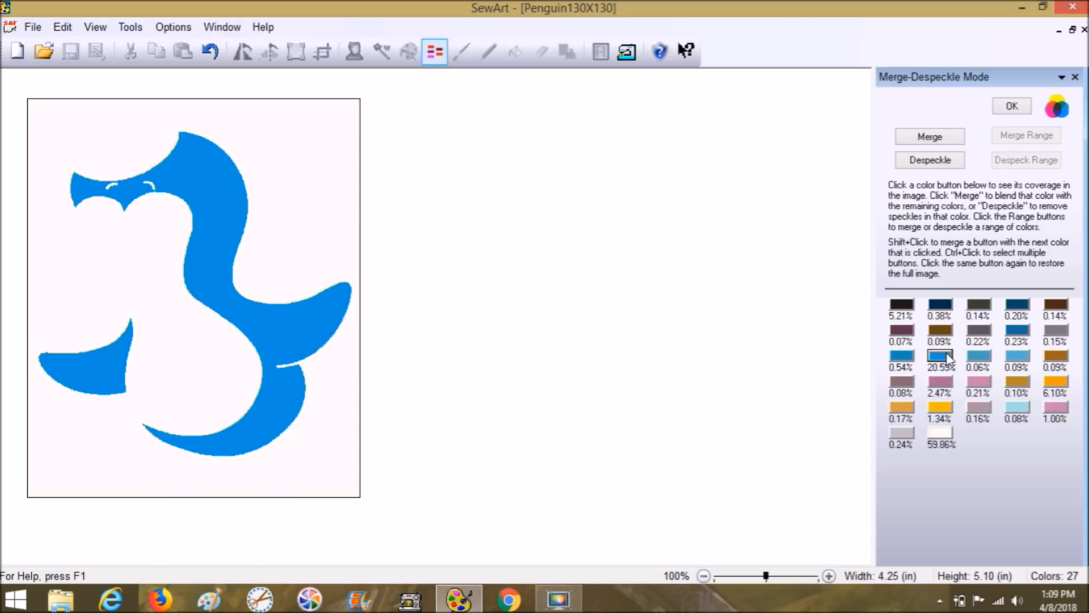
pyautogui.click(978, 356)
pyautogui.click(957, 139)
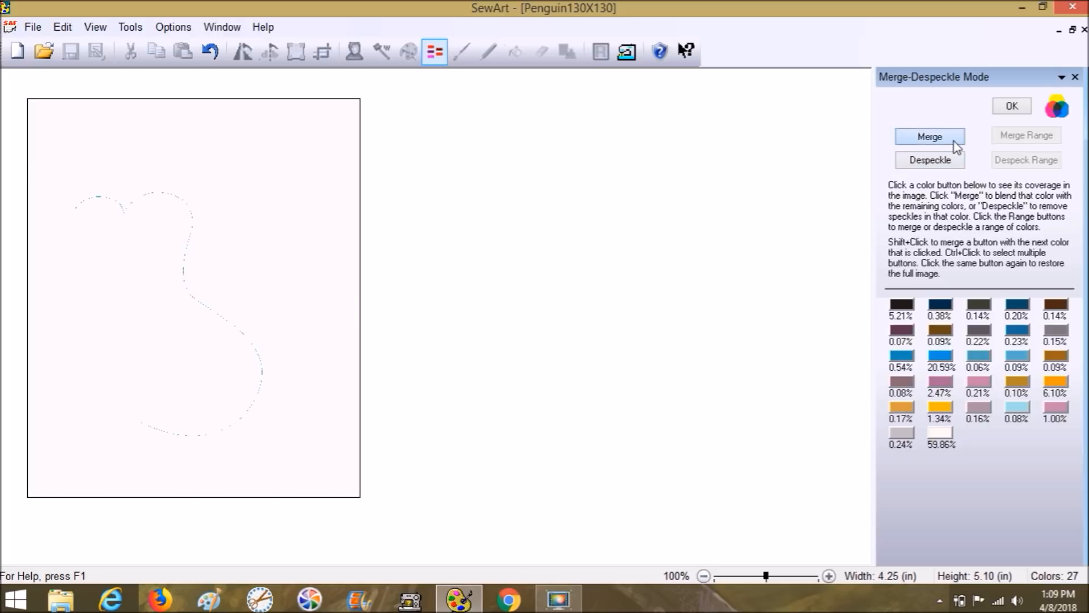
pyautogui.click(978, 356)
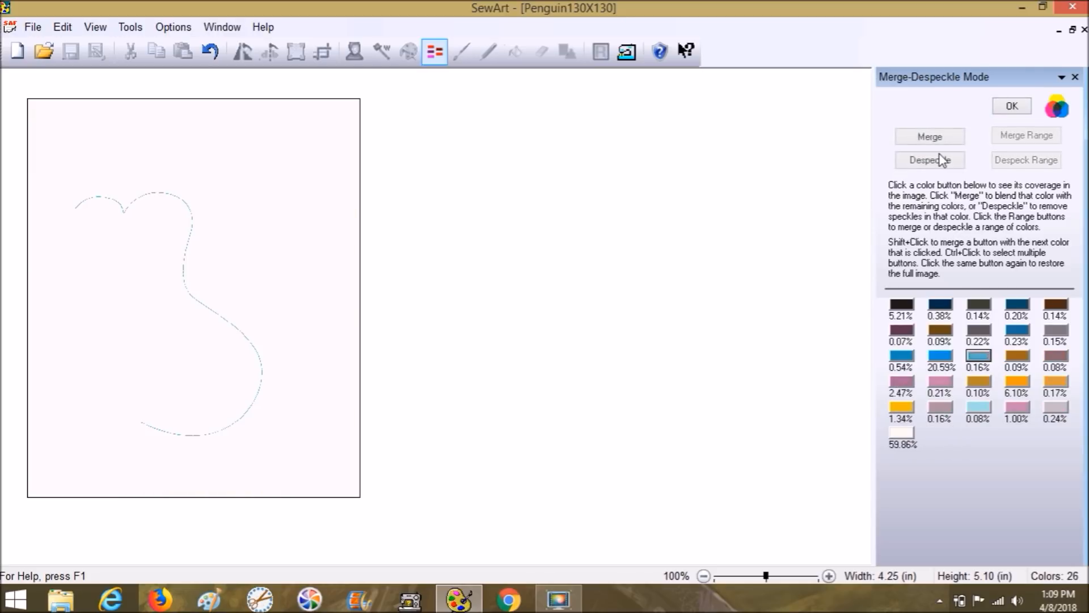
pyautogui.click(936, 143)
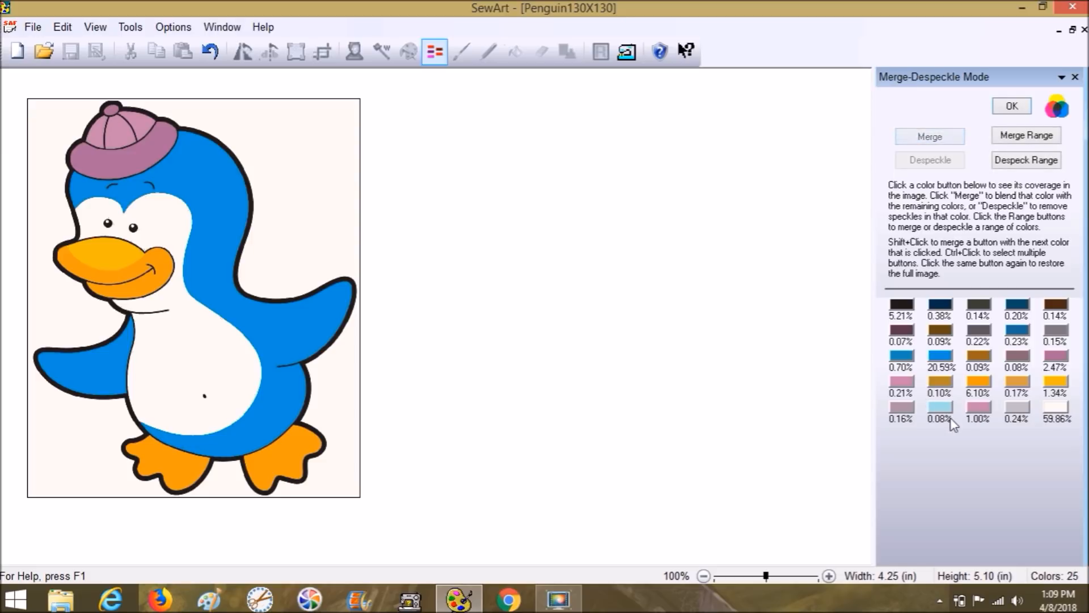
# Merge the 0.08% pale blue, the 0.70% medium blue and the 0.23% darker blue into the remaining colors.
pyautogui.click(940, 407)
pyautogui.click(940, 141)
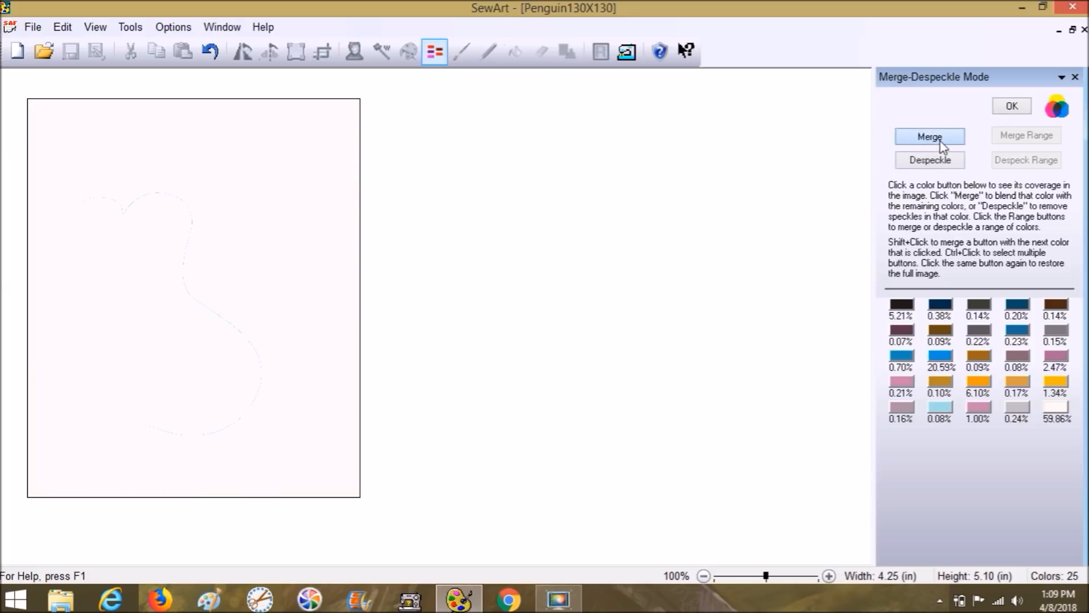
pyautogui.click(906, 356)
pyautogui.click(931, 138)
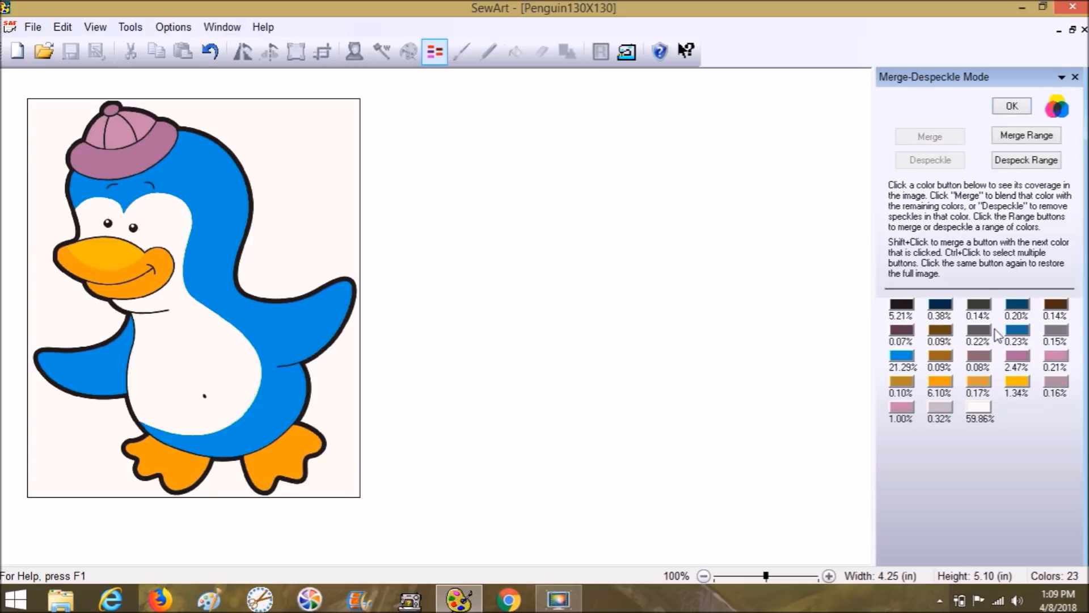
pyautogui.click(1017, 329)
pyautogui.click(921, 142)
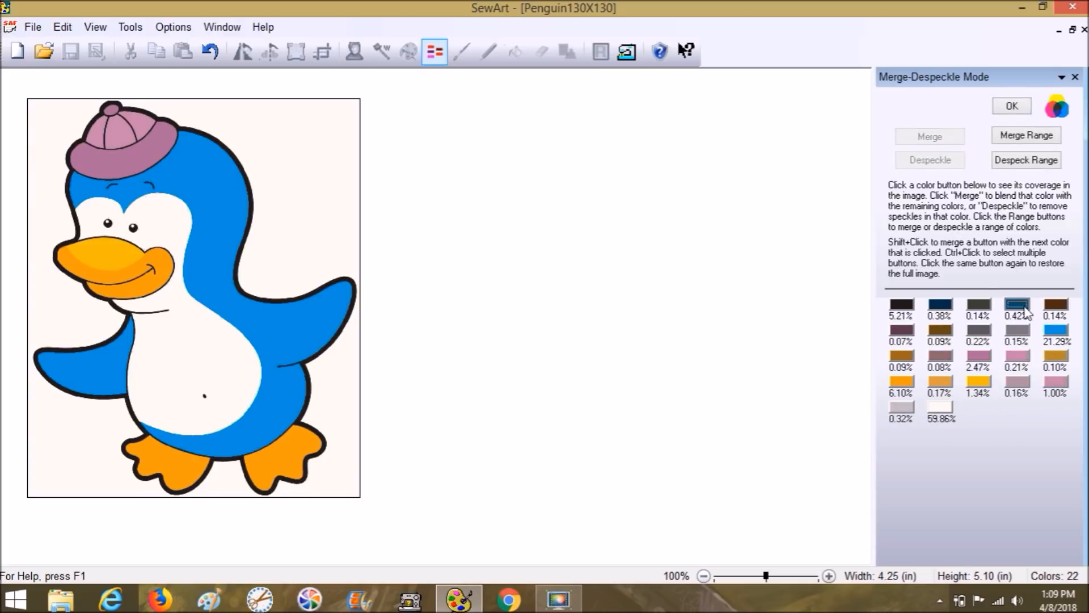
# Try merging the 0.42% dark teal blue and the navy outline color into the remaining colors.
pyautogui.click(1024, 309)
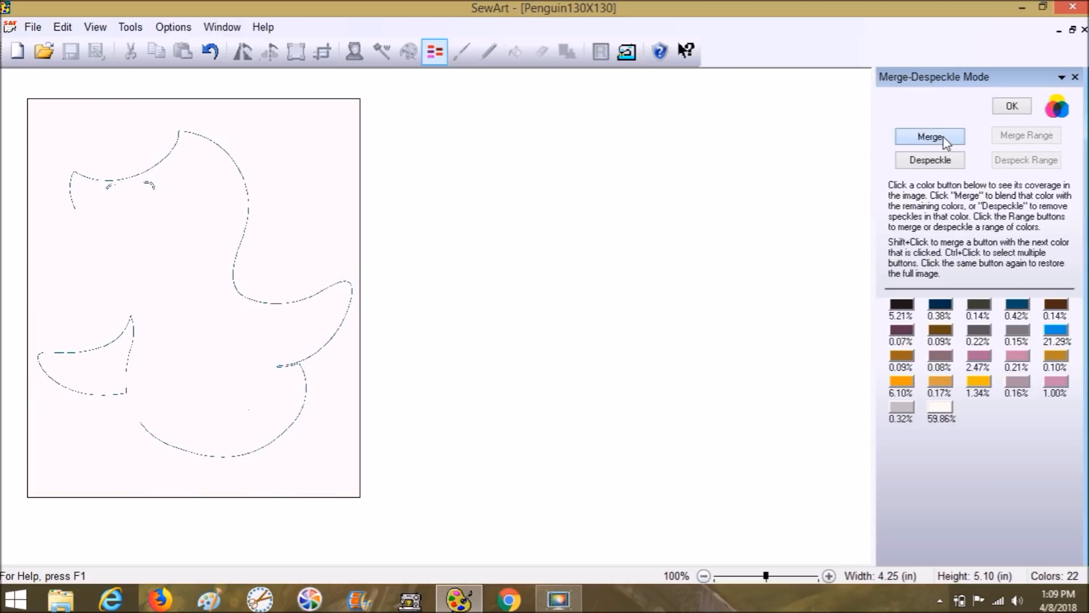
pyautogui.click(944, 138)
pyautogui.click(941, 304)
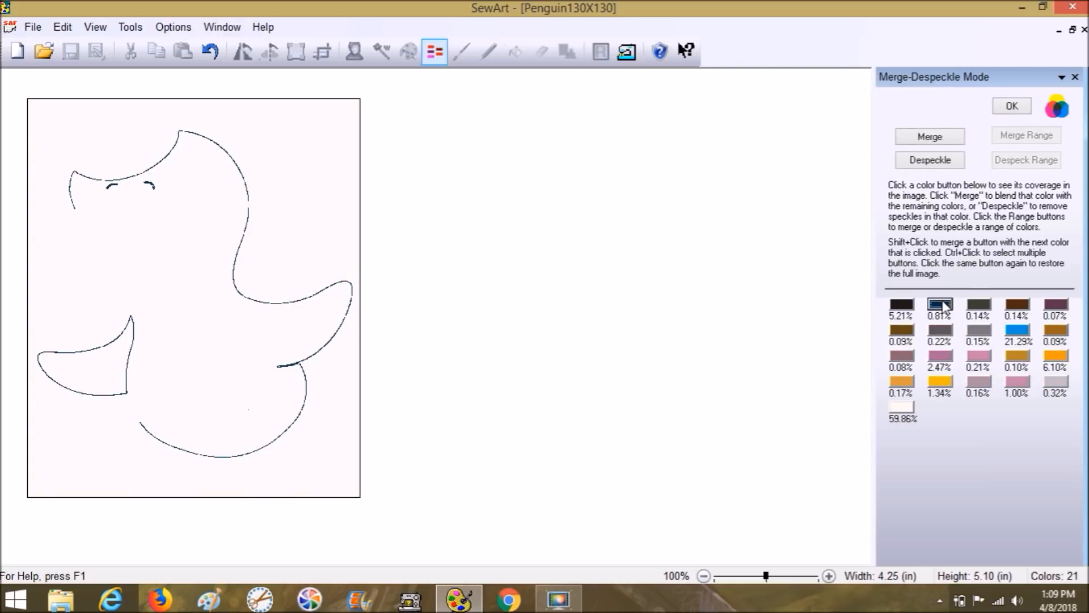
pyautogui.click(932, 138)
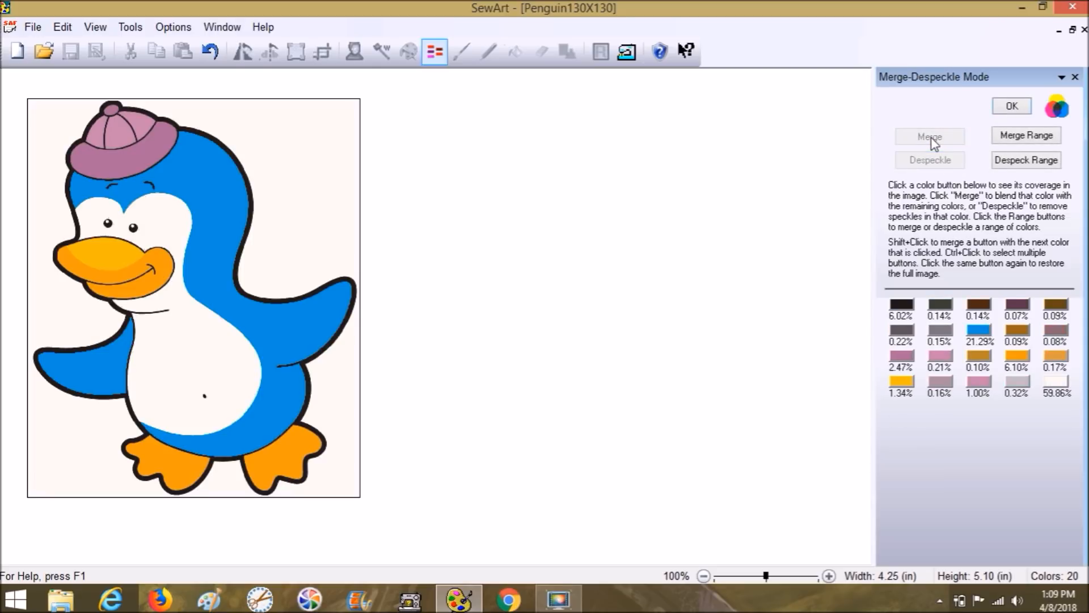
# Examine which areas of the penguin the main blue, the yellow and the main orange cover.
pyautogui.click(989, 333)
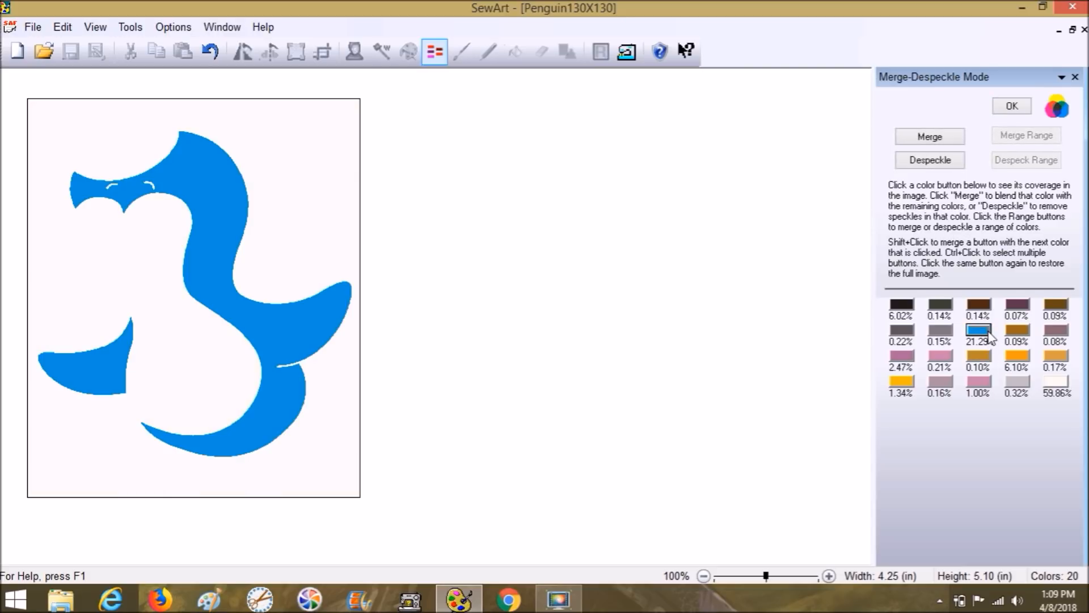
pyautogui.click(901, 383)
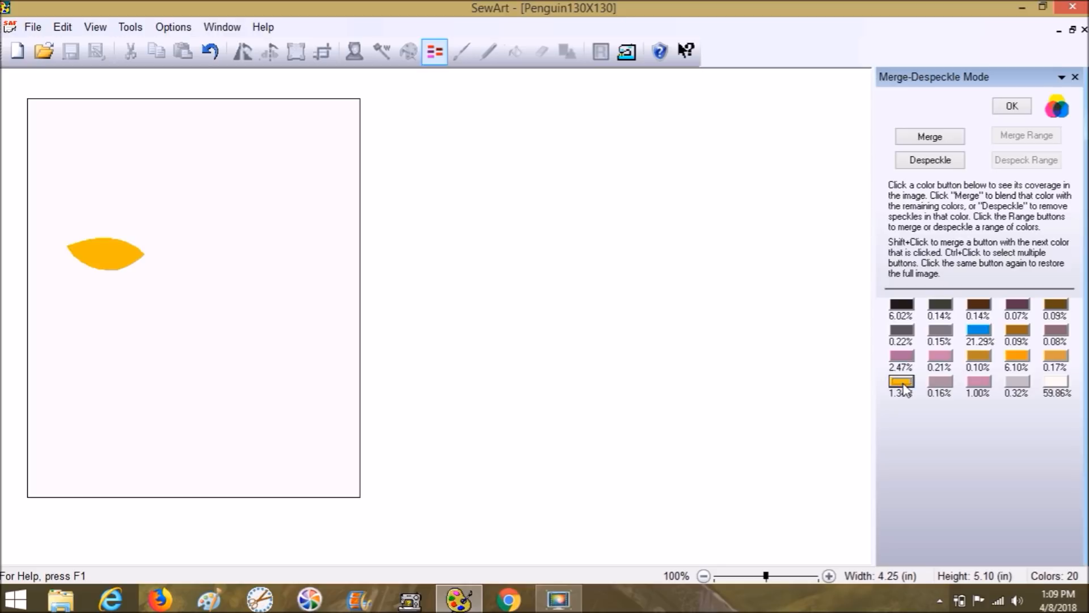
pyautogui.click(1016, 358)
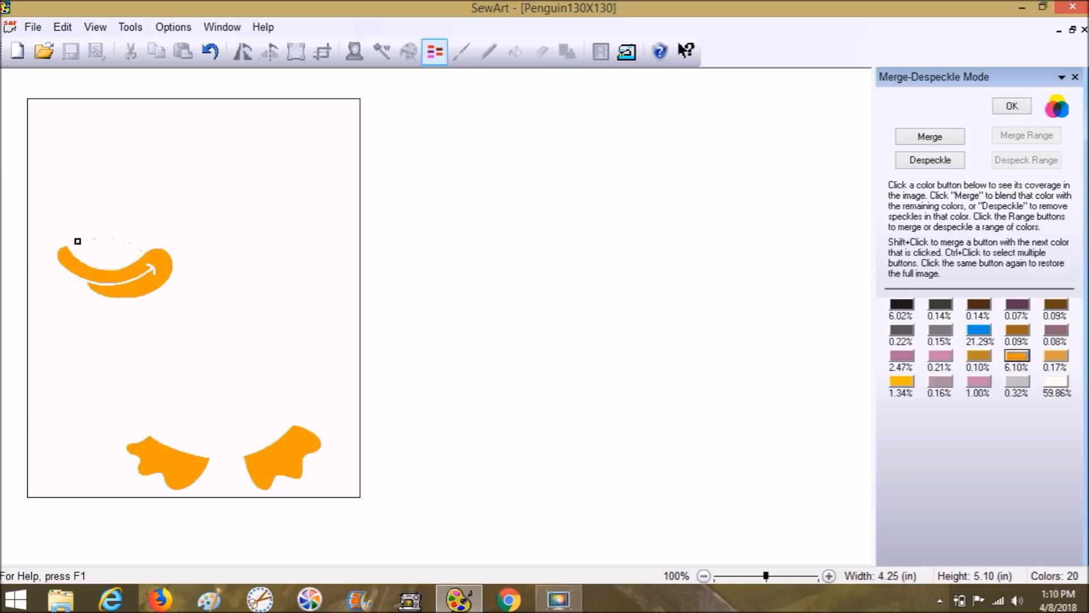
# Try despeckling the main orange and merging the 0.17% light orange into the remaining colors.
pyautogui.click(930, 161)
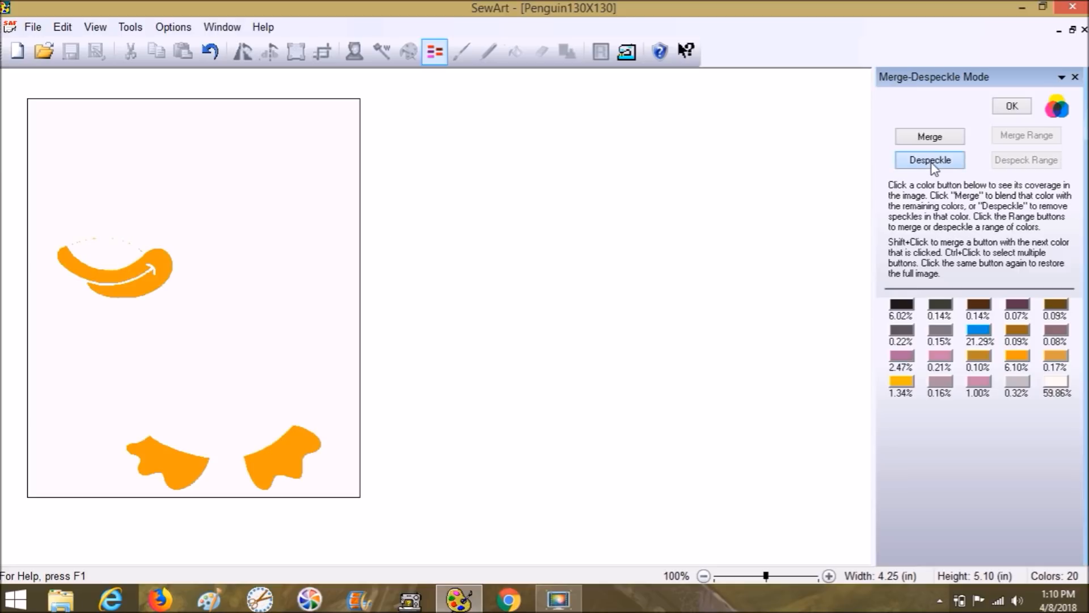
pyautogui.click(1059, 358)
pyautogui.click(937, 139)
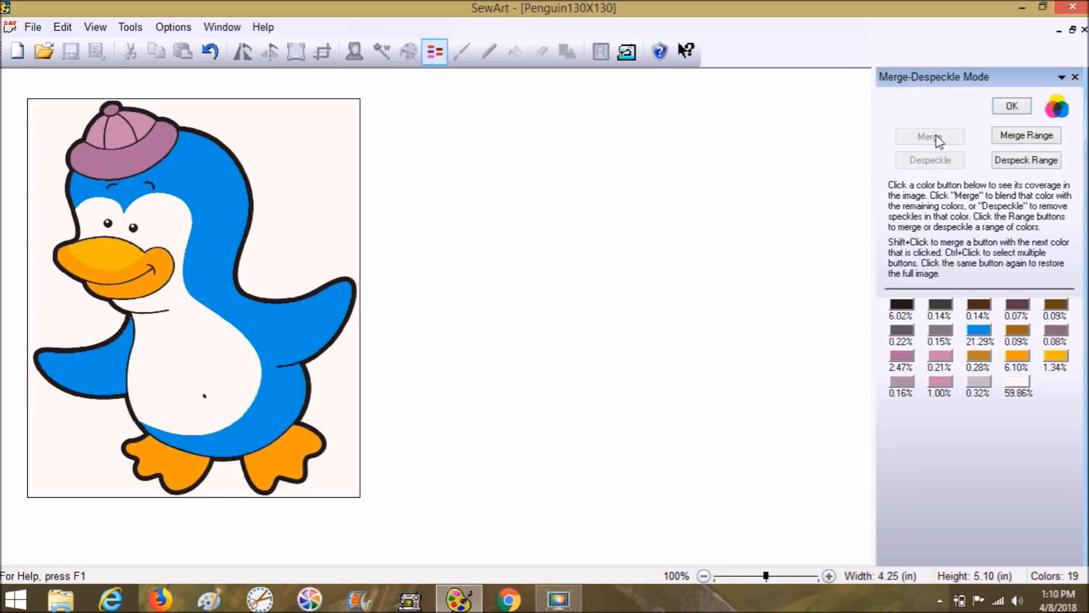
# Undo the merges of the light orange, the navy and the dark teal blue.
pyautogui.click(213, 56)
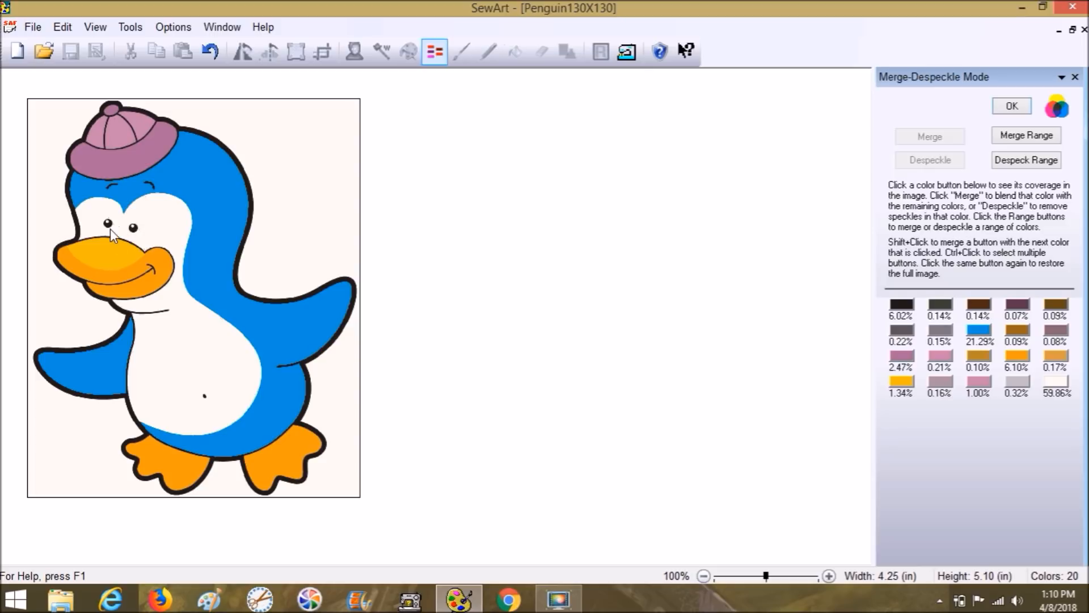
pyautogui.click(202, 51)
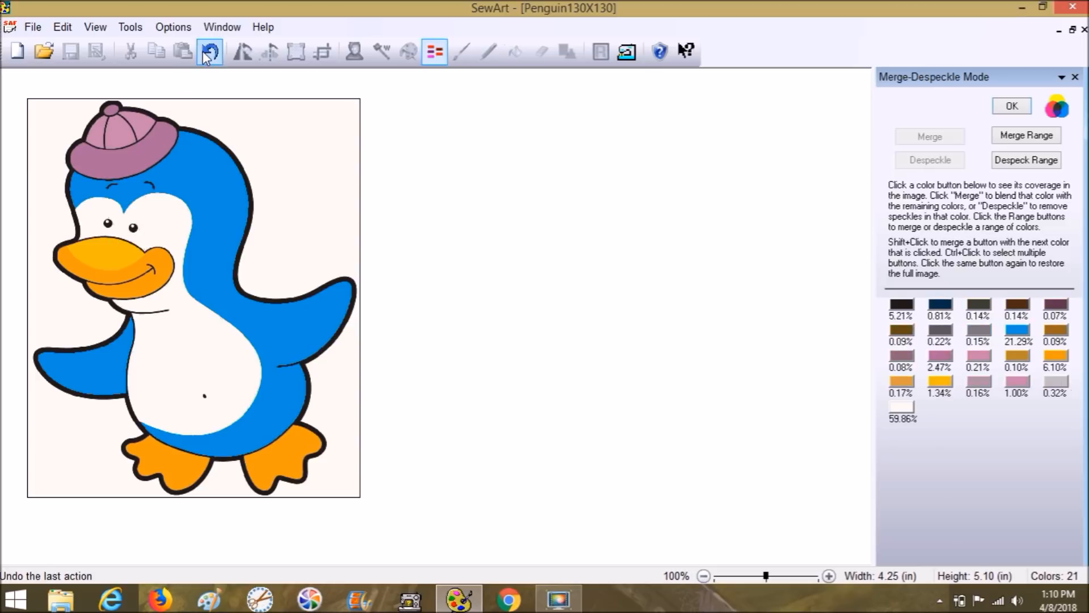
pyautogui.click(202, 51)
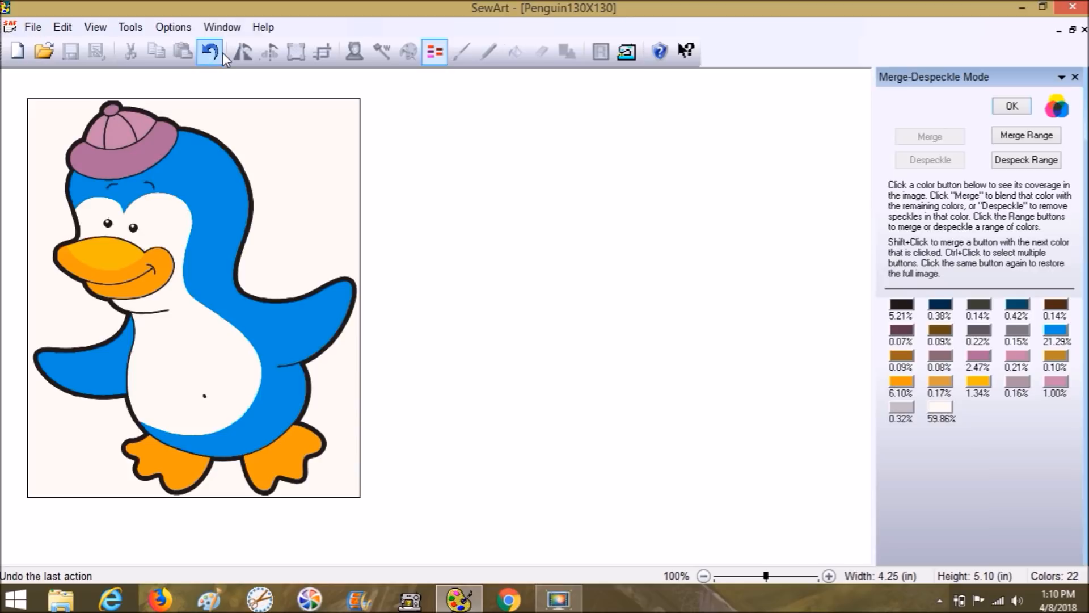
# Merge the 0.38% navy blue outline color into the remaining colors.
pyautogui.click(940, 310)
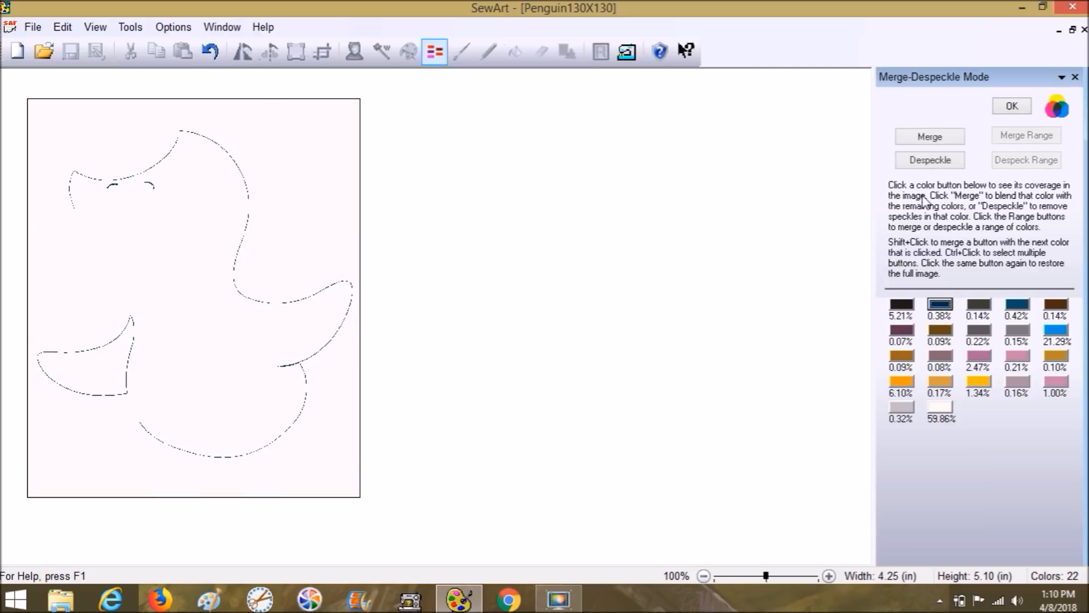
pyautogui.click(915, 137)
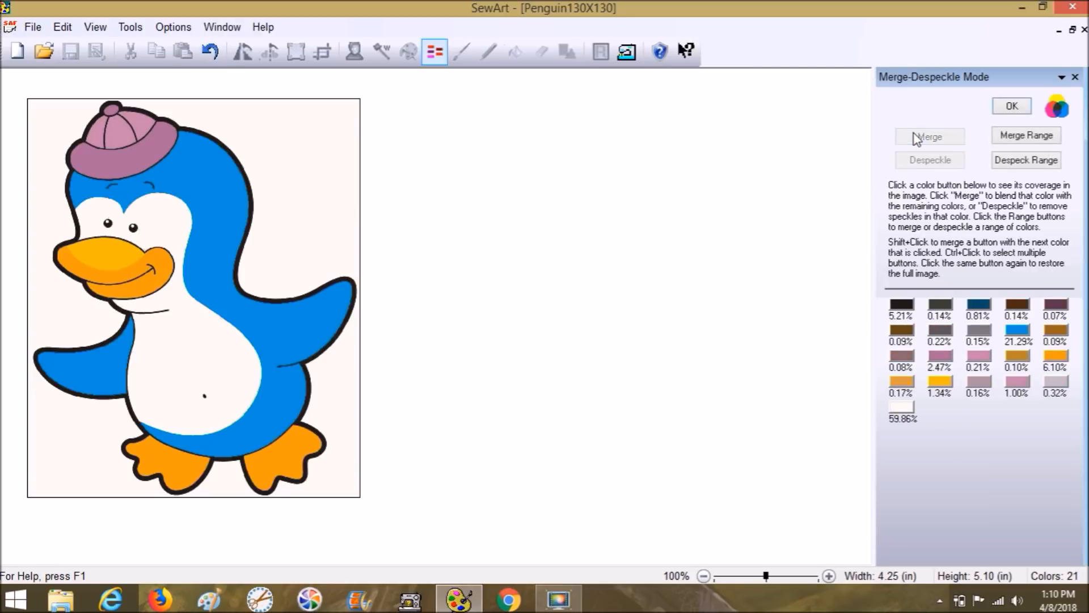
# Merge the 0.81% dark teal outline color into the remaining colors and despeckle the 6.10% main orange.
pyautogui.click(979, 306)
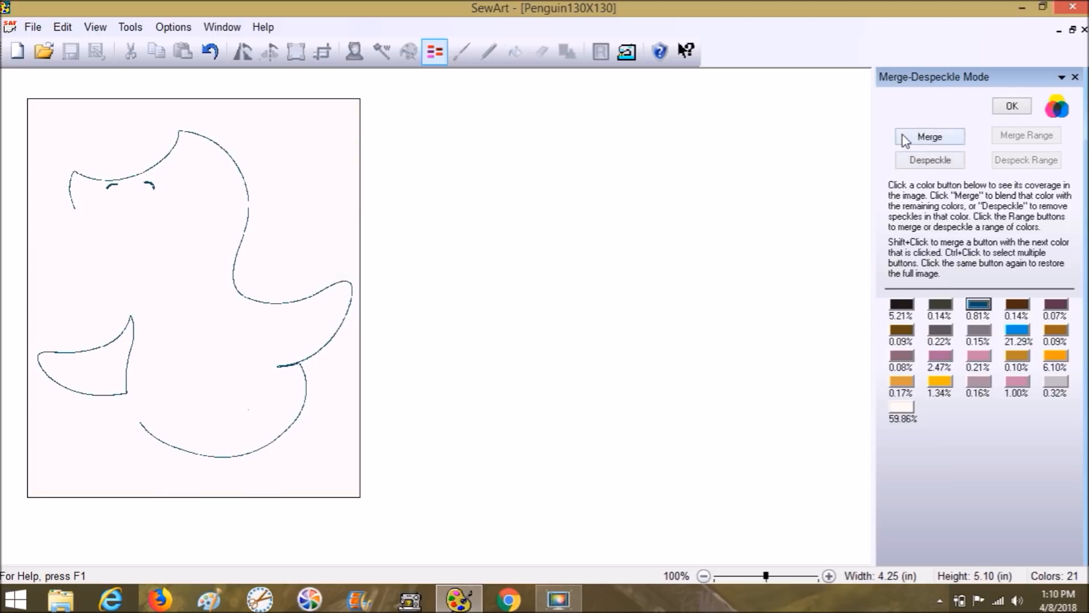
pyautogui.click(905, 136)
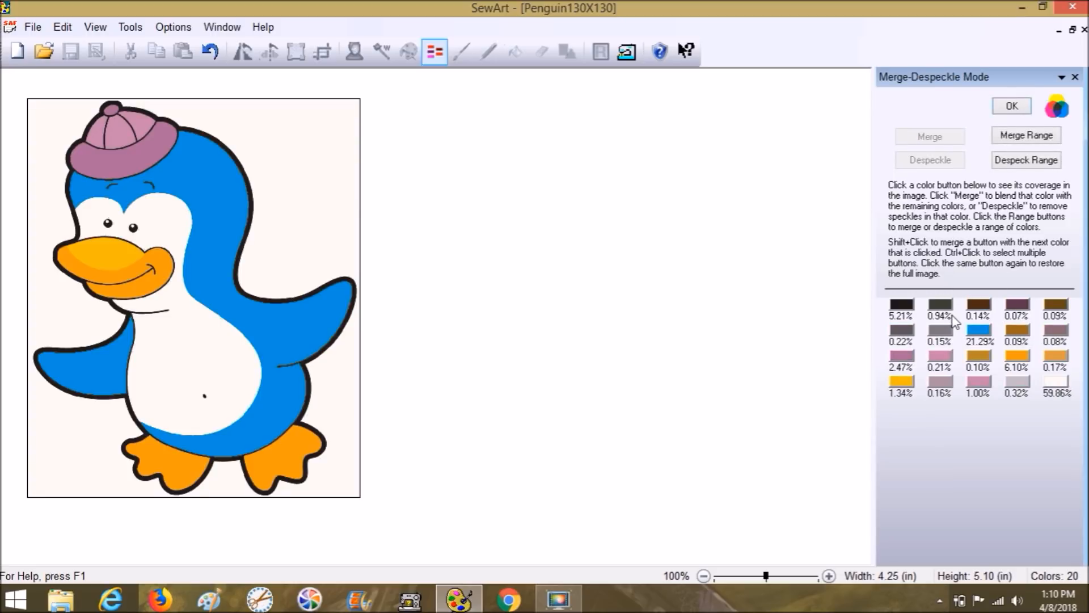
pyautogui.click(979, 330)
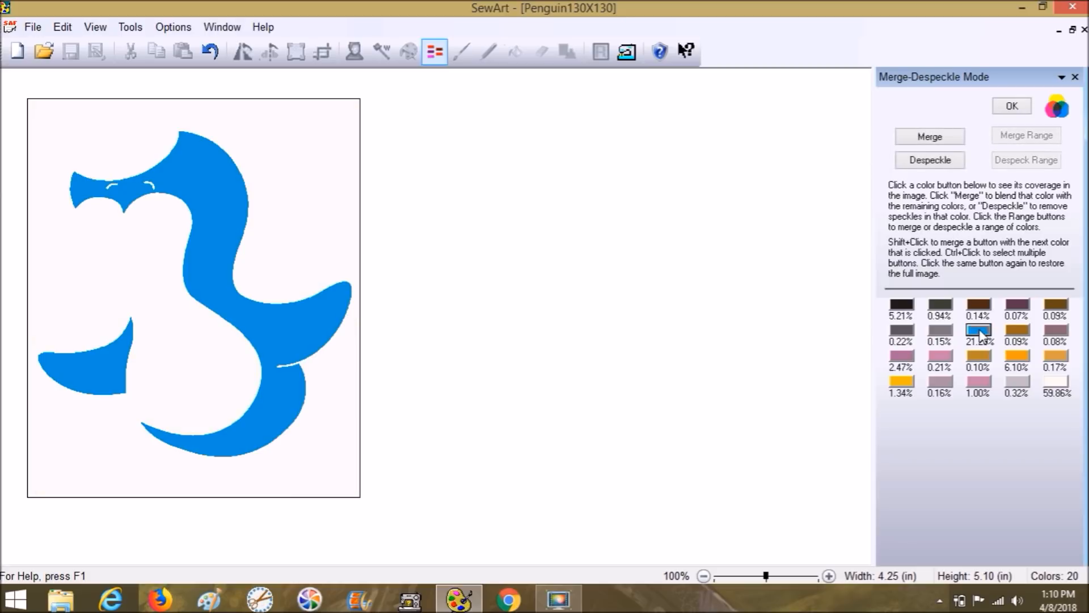
pyautogui.click(1023, 361)
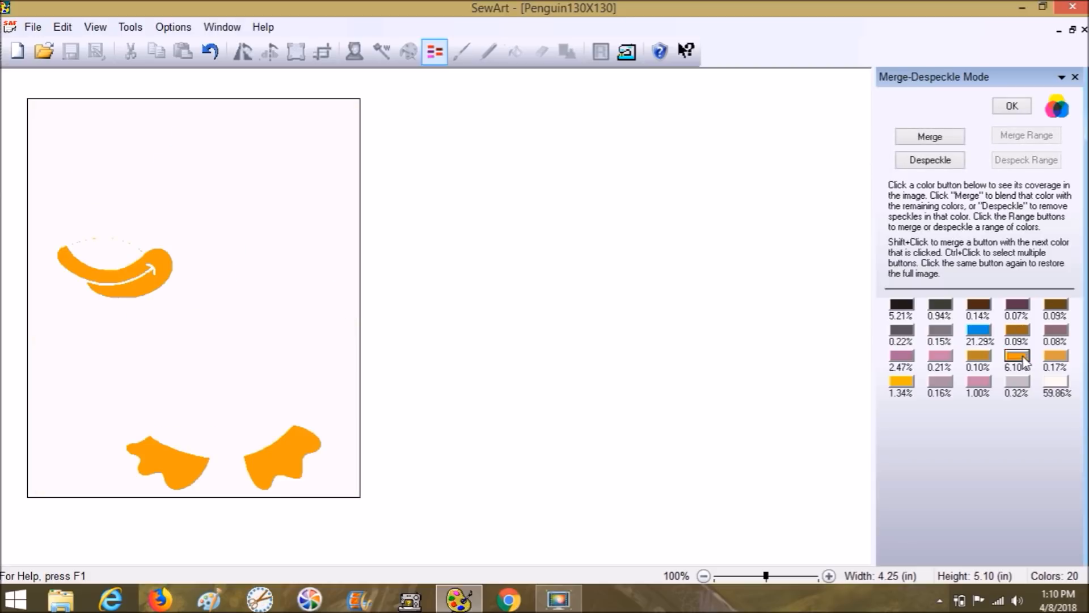
pyautogui.click(951, 157)
# Merge the two 0.09% brown colors into the remaining colors.
pyautogui.click(905, 383)
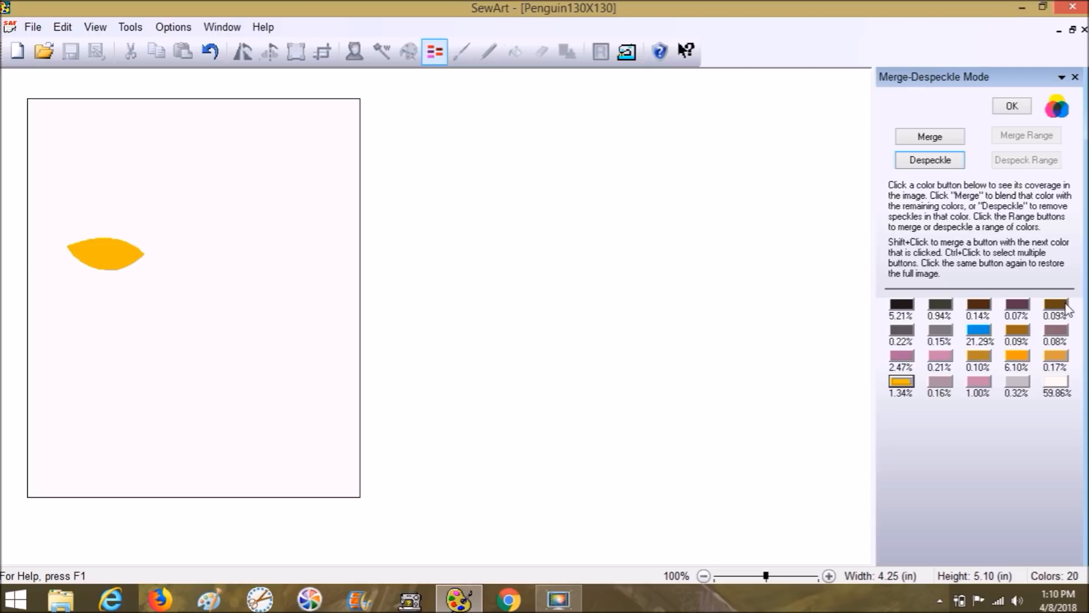
pyautogui.click(1021, 331)
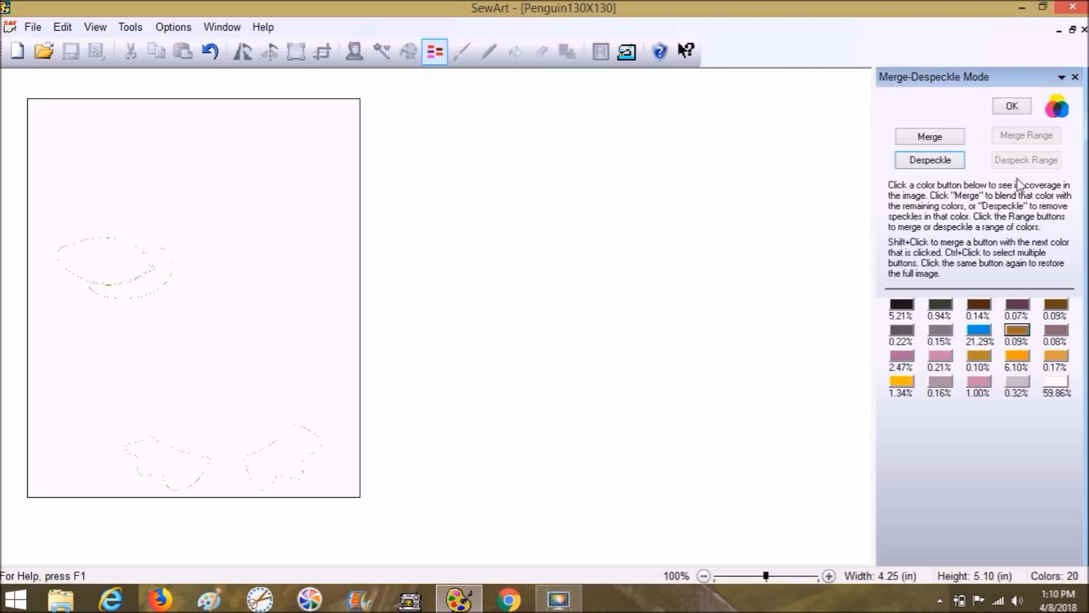
pyautogui.click(931, 137)
pyautogui.click(1054, 305)
pyautogui.click(914, 138)
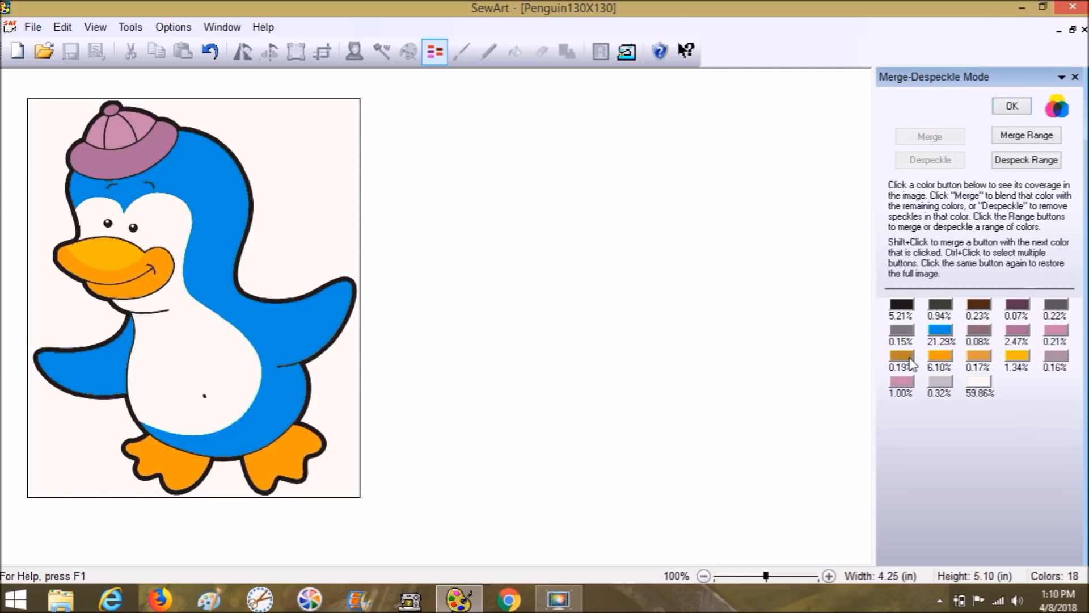
# Merge the 0.19% tan and the 0.17% light orange into the remaining colors.
pyautogui.click(909, 361)
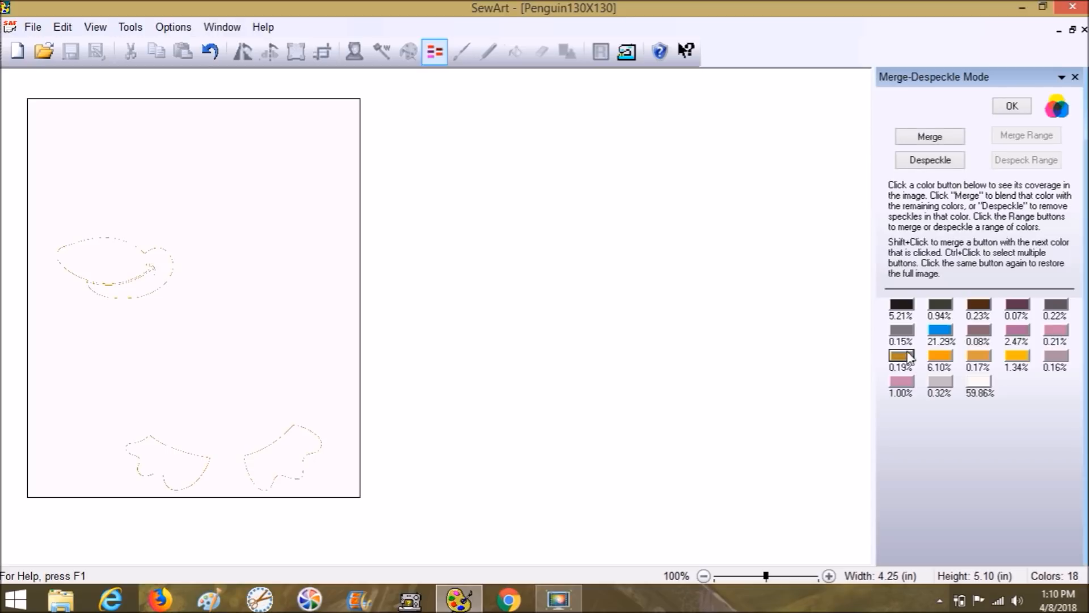
pyautogui.click(947, 142)
pyautogui.click(941, 358)
pyautogui.click(933, 139)
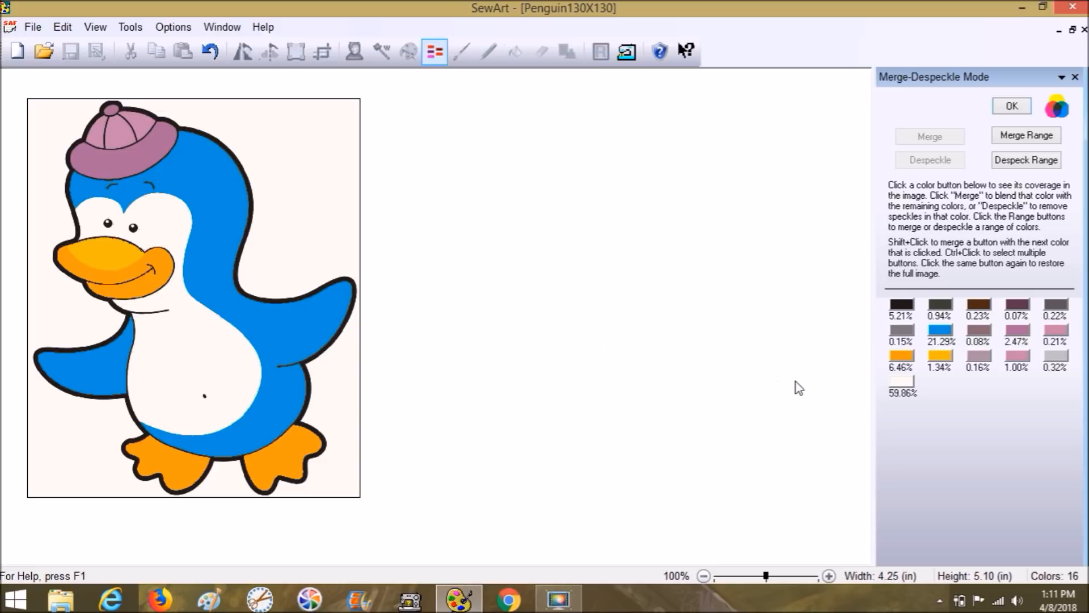
# Despeckle the 6.46% orange that covers the beak and feet.
pyautogui.click(938, 357)
pyautogui.click(906, 355)
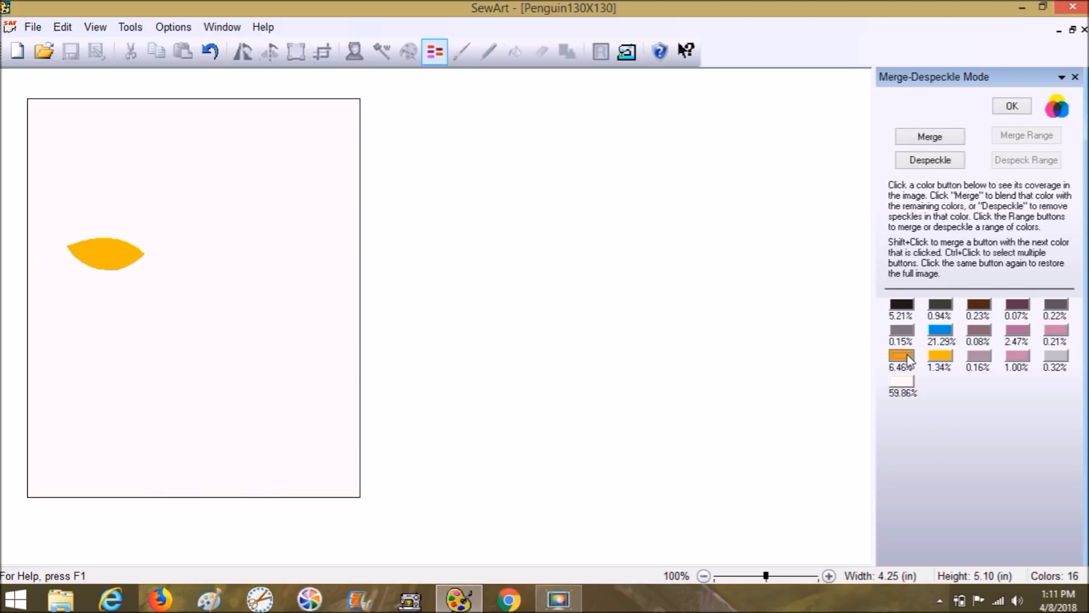
pyautogui.click(945, 165)
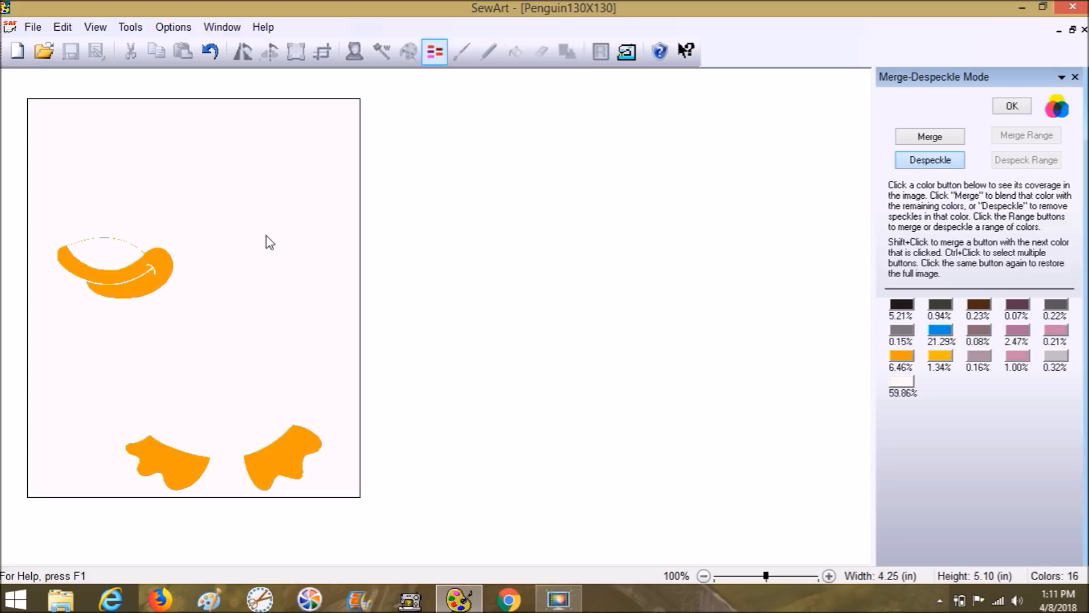
# Despeckle the 0.16% grayish pink and the 0.32% light gray outline speckles.
pyautogui.click(941, 360)
pyautogui.click(978, 358)
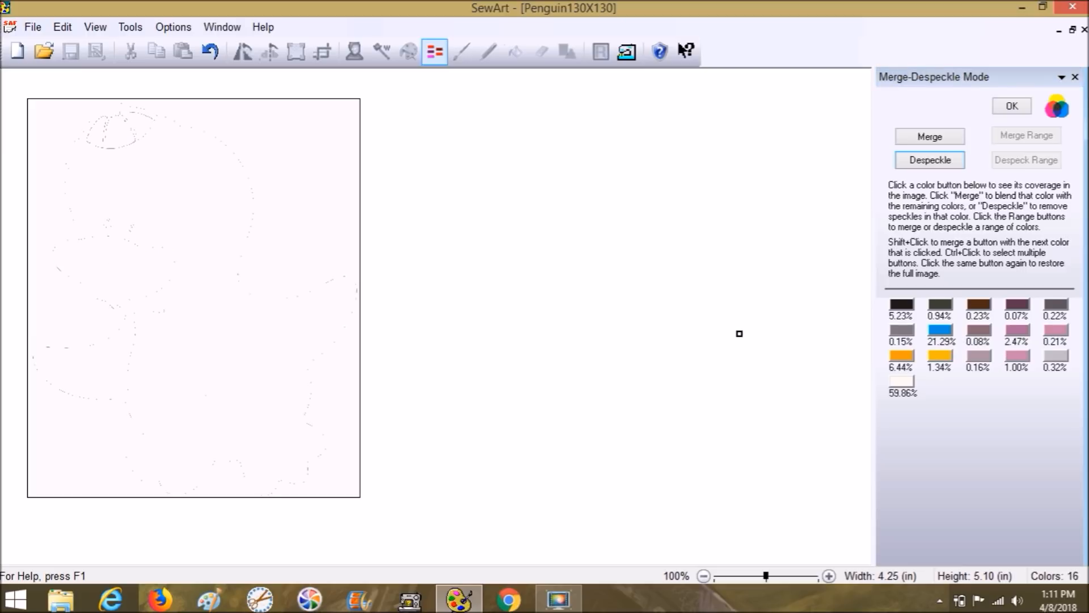
pyautogui.click(922, 156)
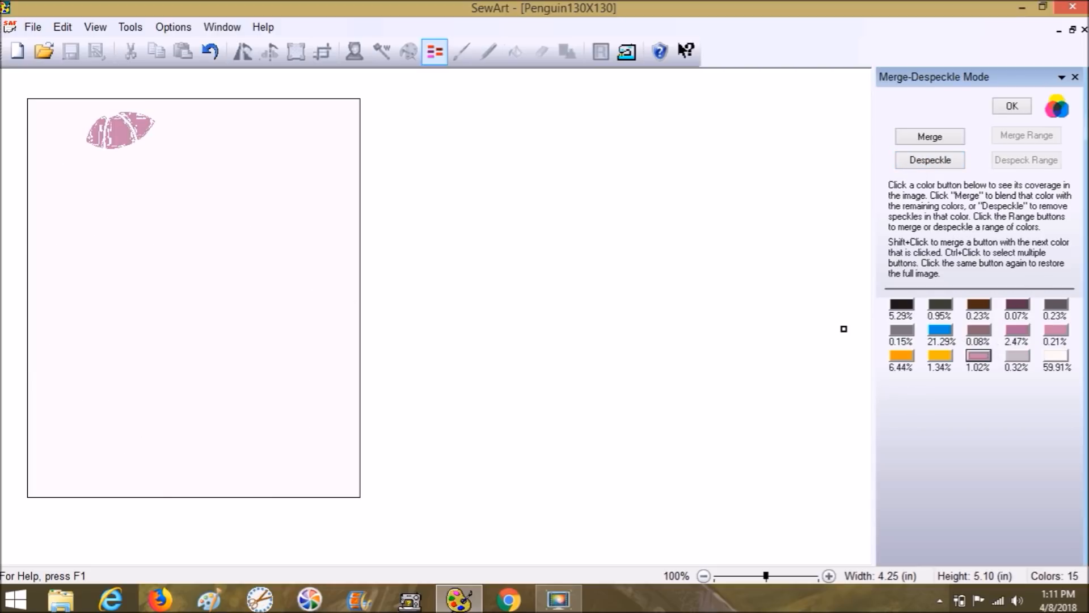
pyautogui.click(738, 186)
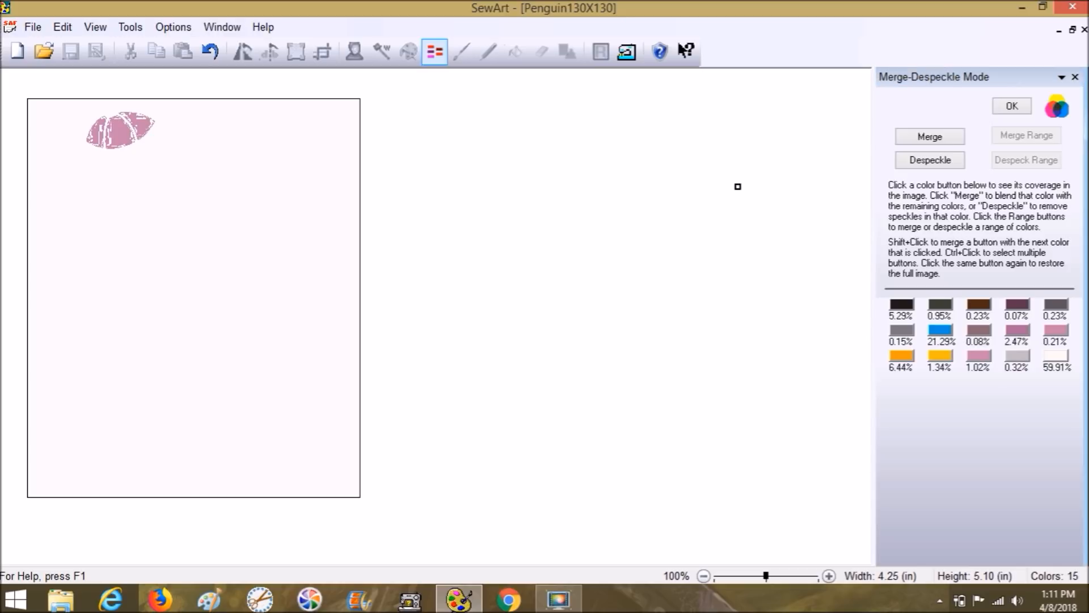
pyautogui.click(982, 356)
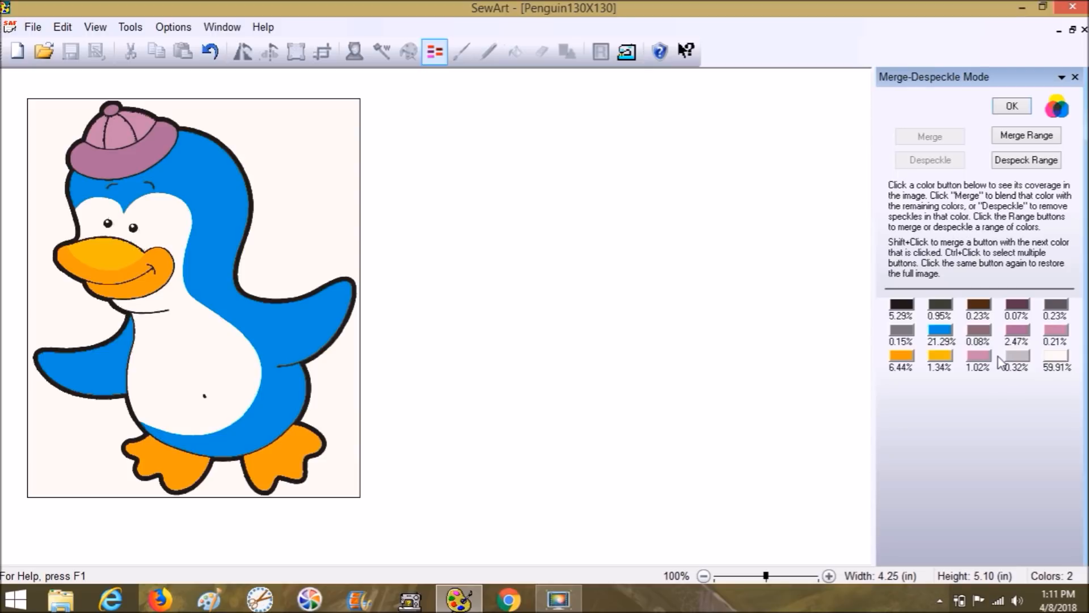
pyautogui.click(1020, 356)
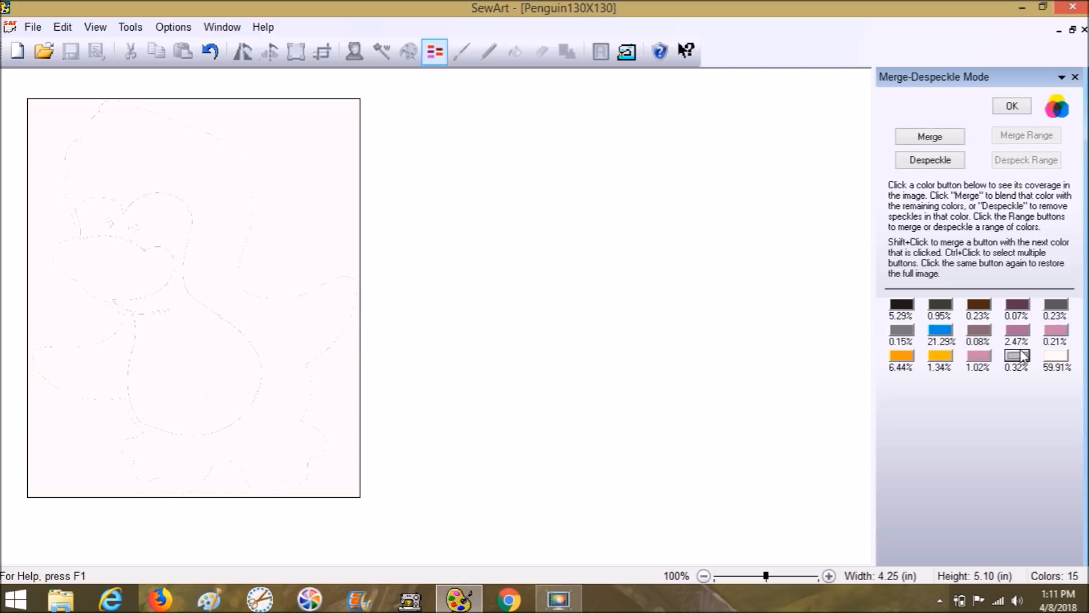
pyautogui.click(906, 165)
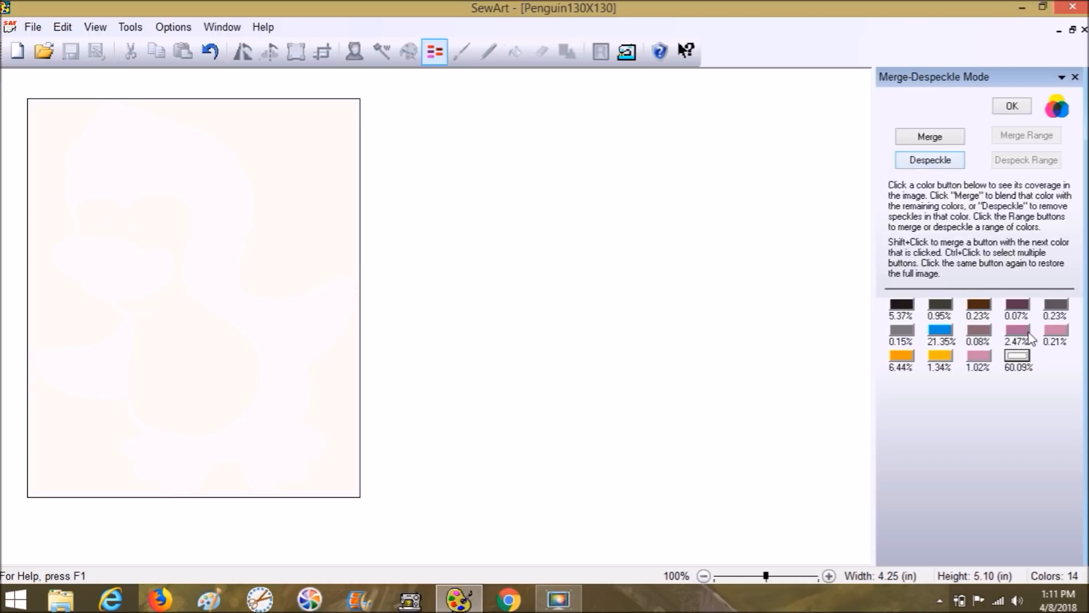
# Compare the two pinks in the hat's crown and merge the 1.02% pink into the remaining colors.
pyautogui.click(979, 357)
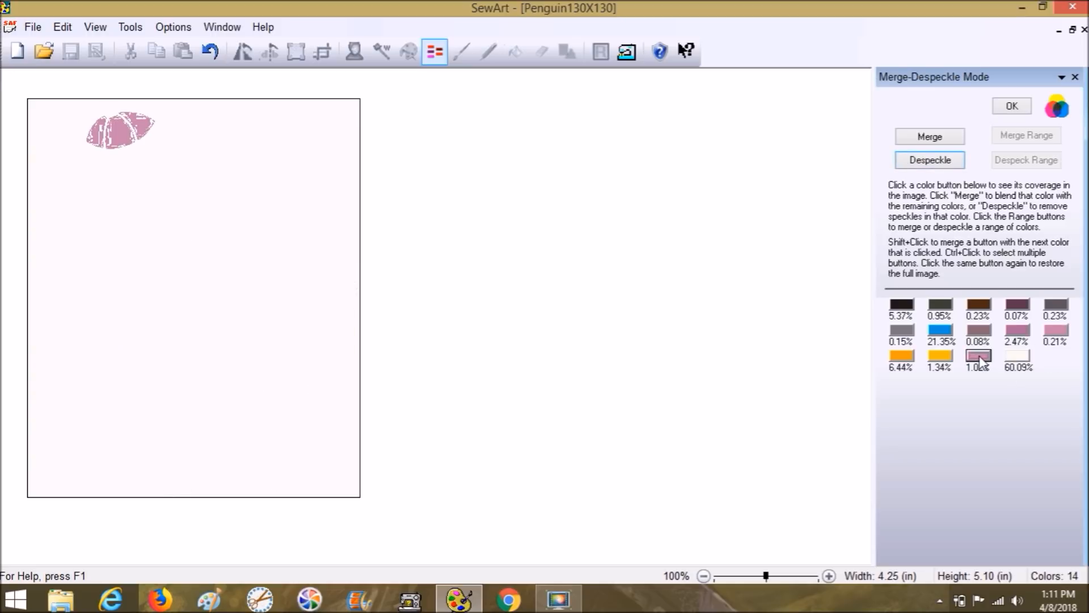
pyautogui.click(1052, 330)
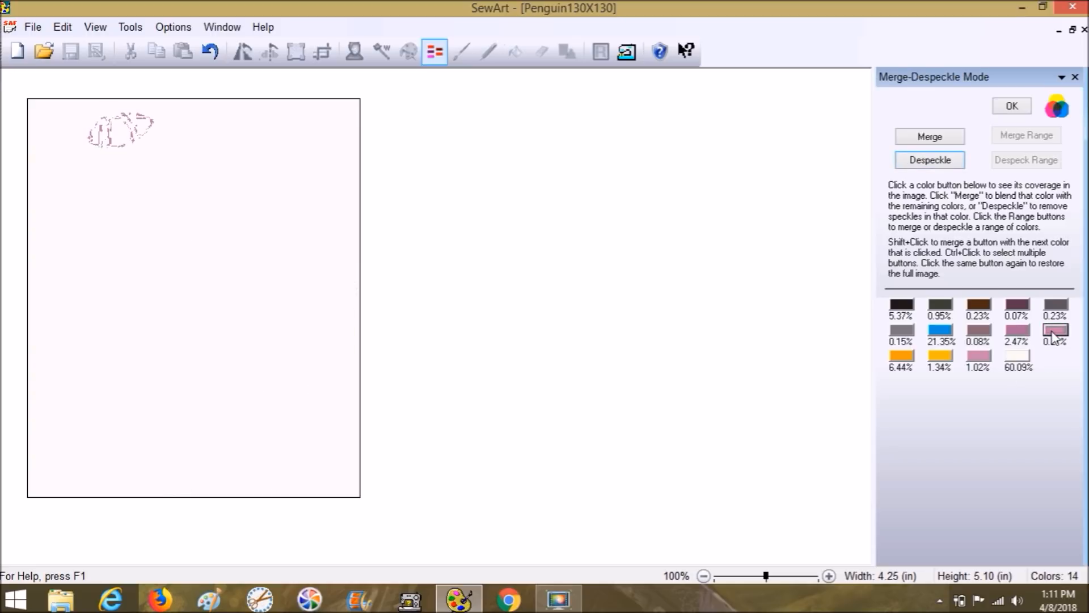
pyautogui.click(979, 358)
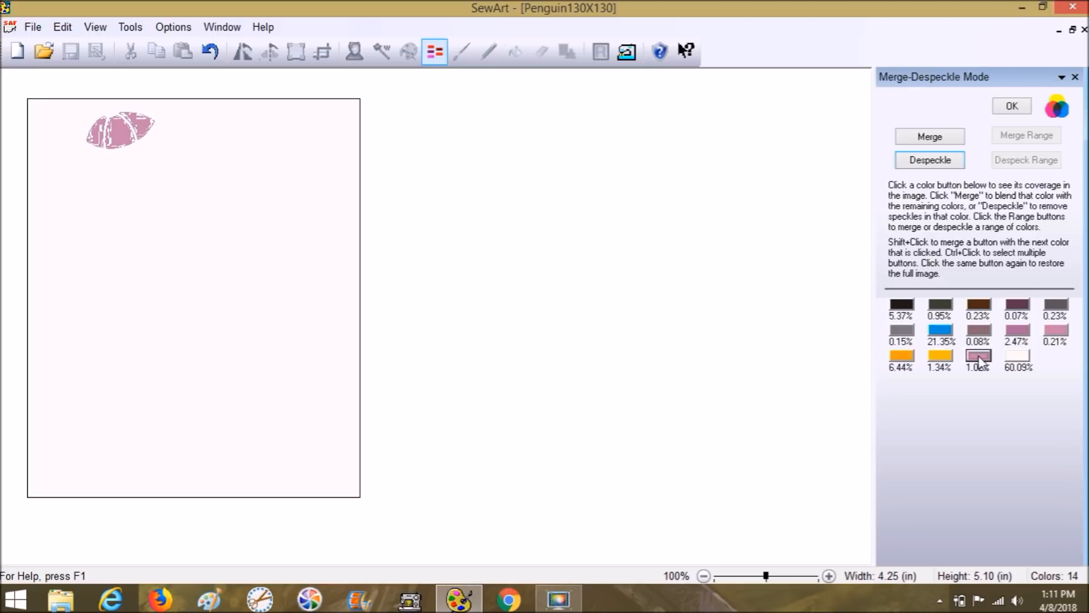
pyautogui.click(933, 138)
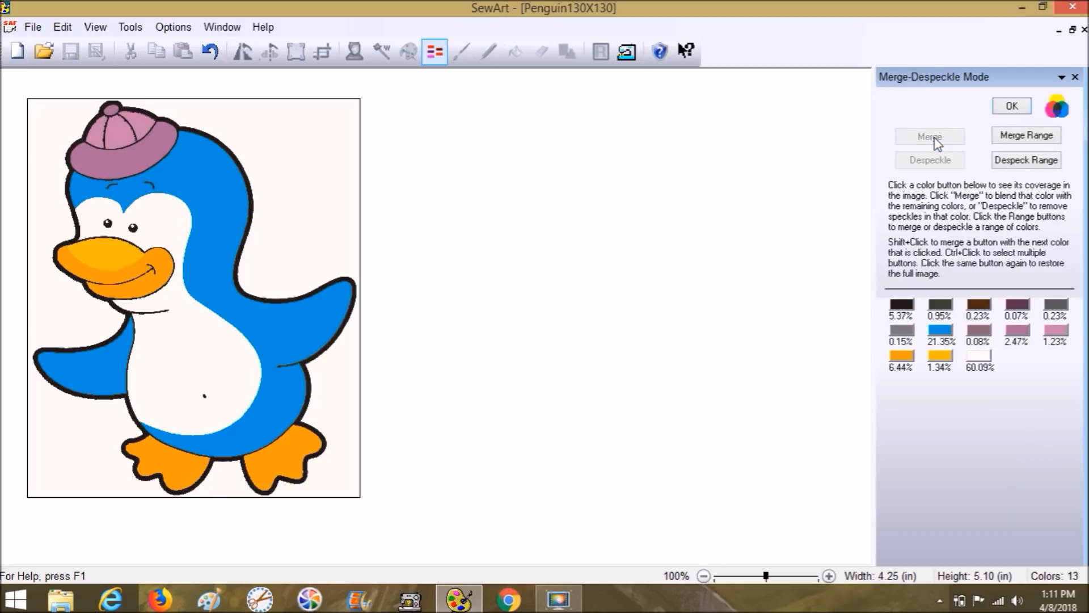
# Despeckle the 2.47% mauve of the hat brim and the 0.08% grayish mauve around the hat.
pyautogui.click(1016, 328)
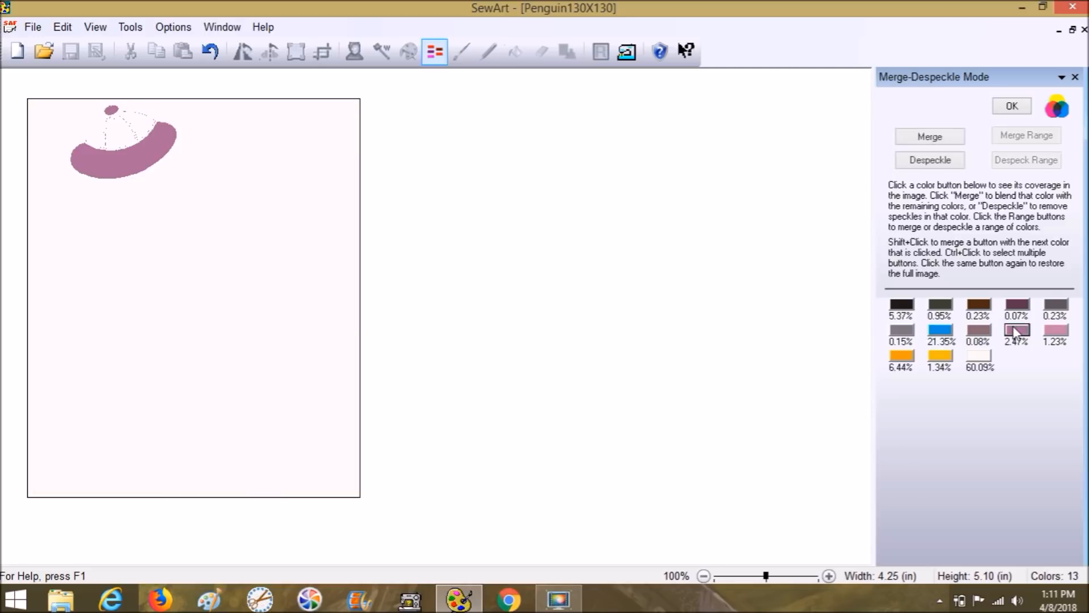
pyautogui.click(944, 162)
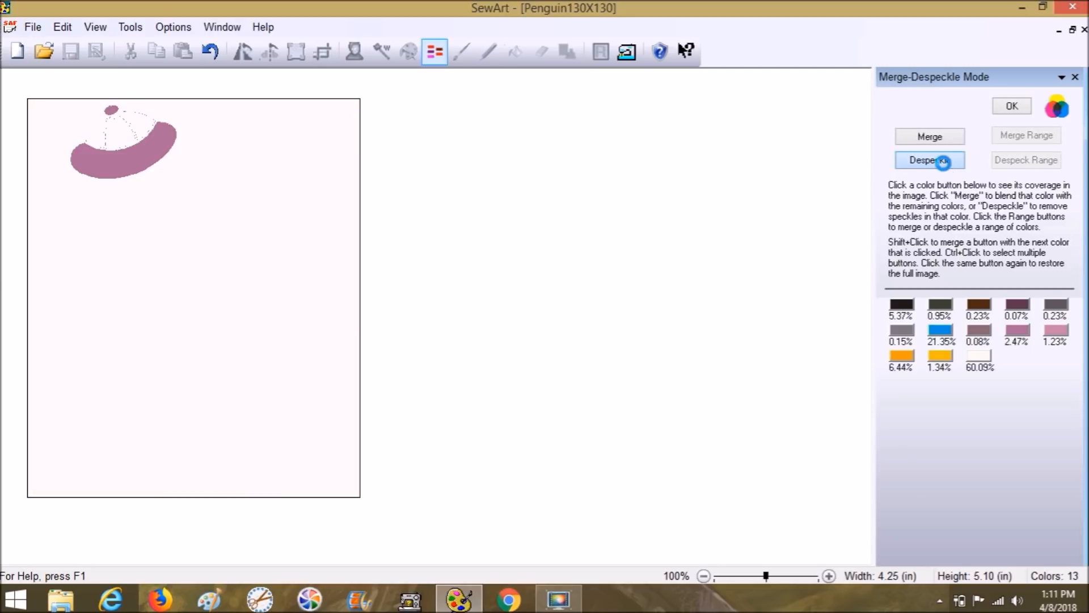
pyautogui.click(975, 335)
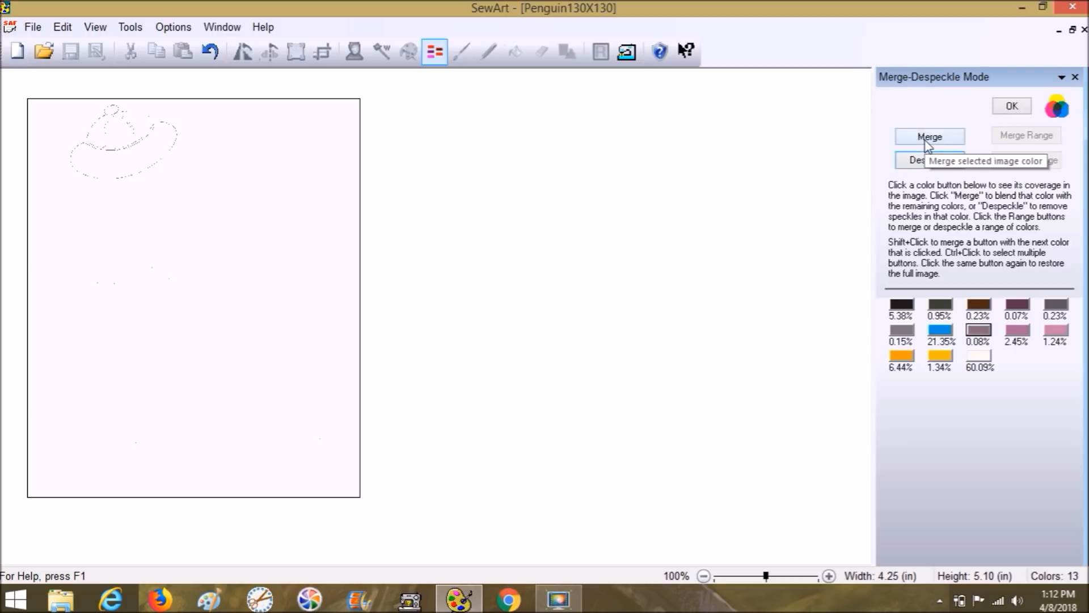
pyautogui.click(928, 163)
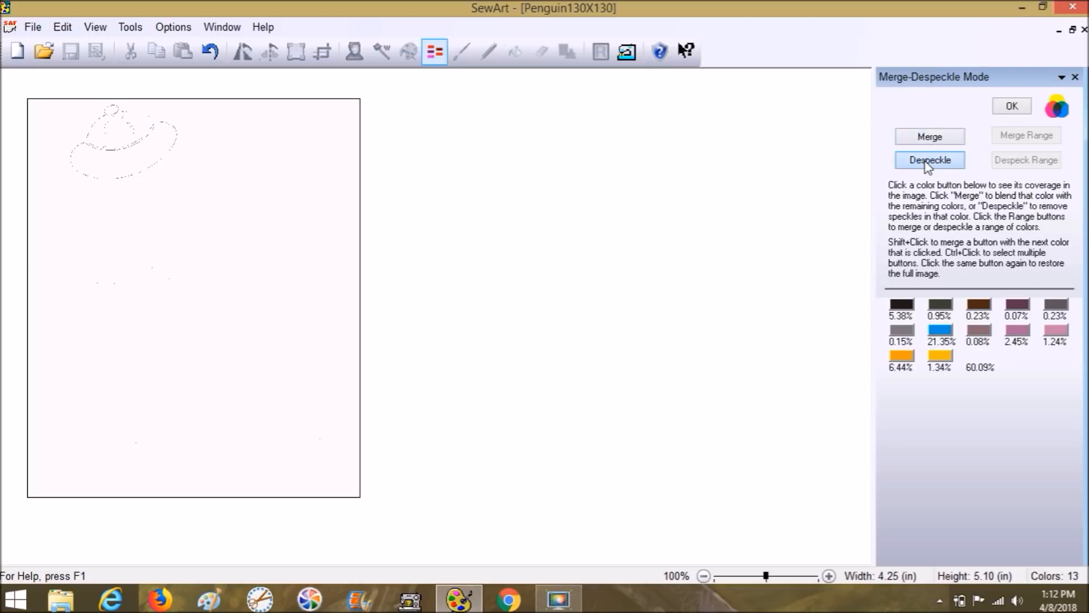
# Check the hat crown's pink coverage and despeckle the dark plum color.
pyautogui.click(1028, 330)
pyautogui.click(1017, 307)
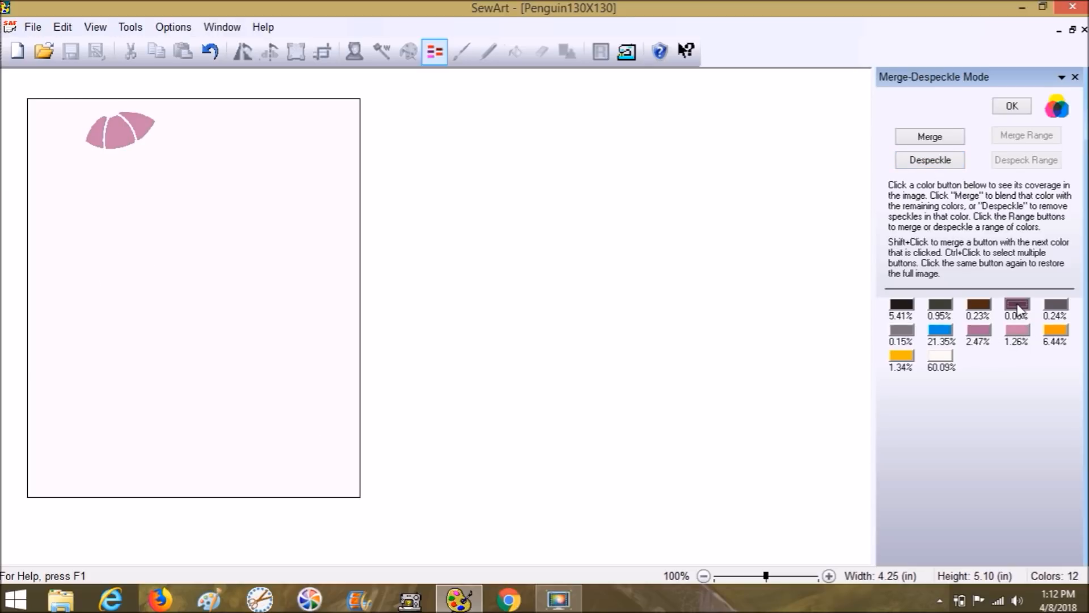
pyautogui.click(938, 165)
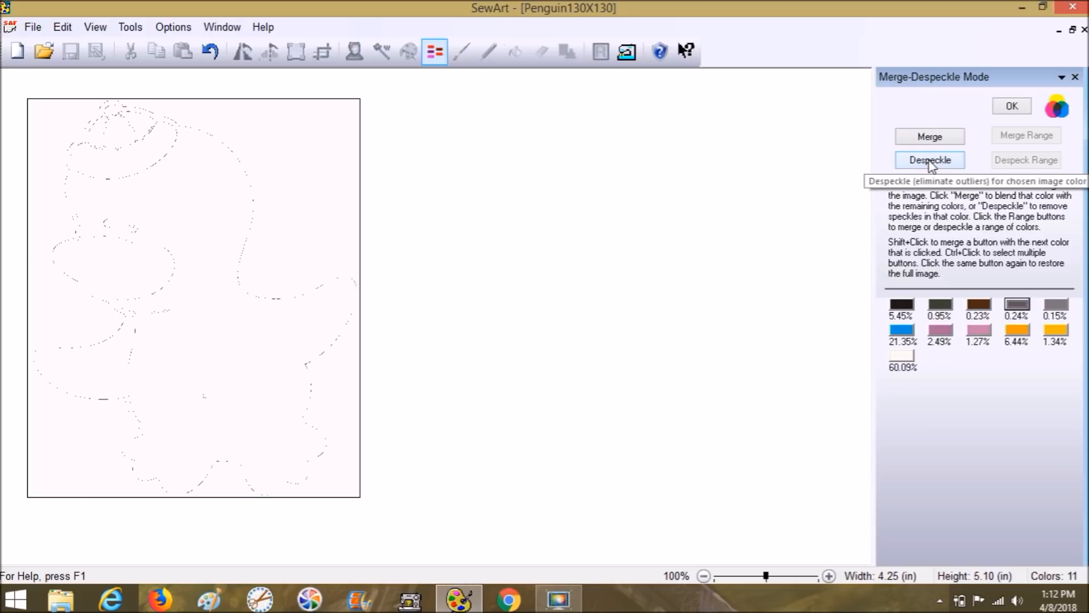
# Merge the 0.15% gray and the 0.23% dark brown into the remaining colors.
pyautogui.click(1068, 306)
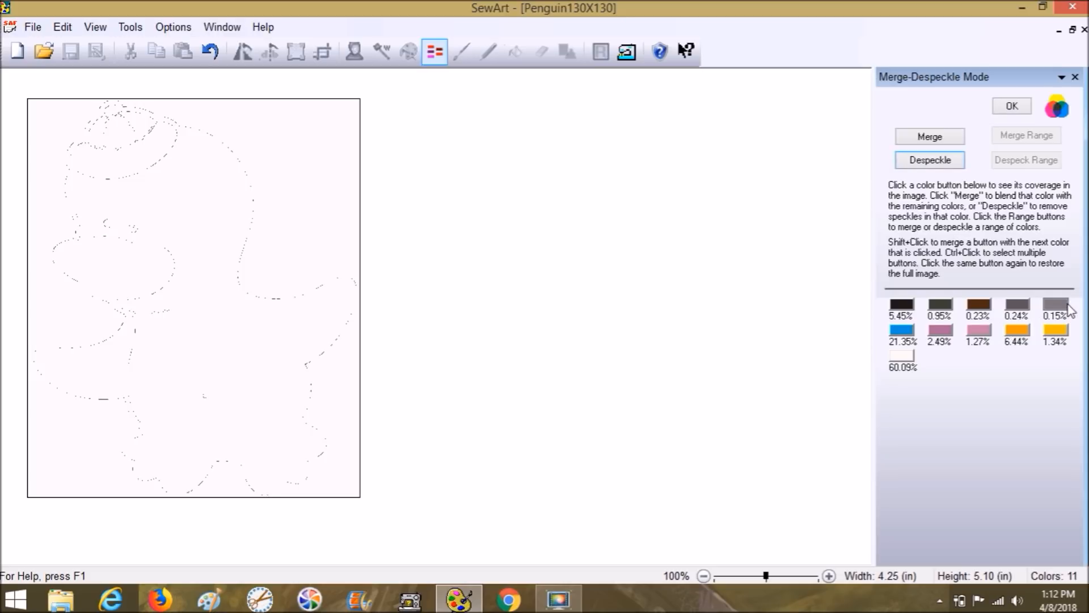
pyautogui.click(921, 140)
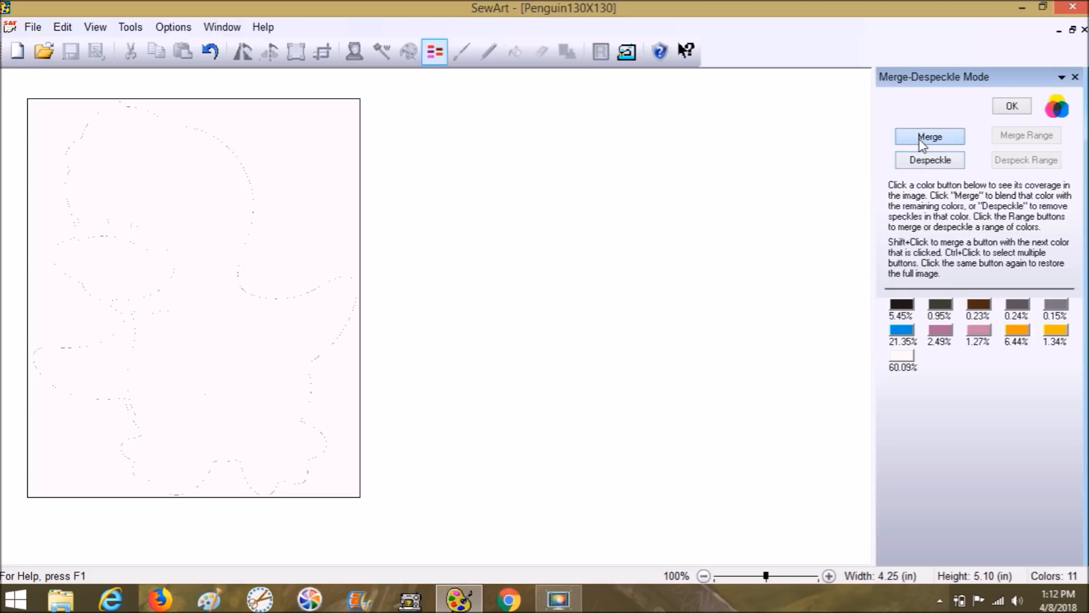
pyautogui.click(979, 306)
pyautogui.click(928, 139)
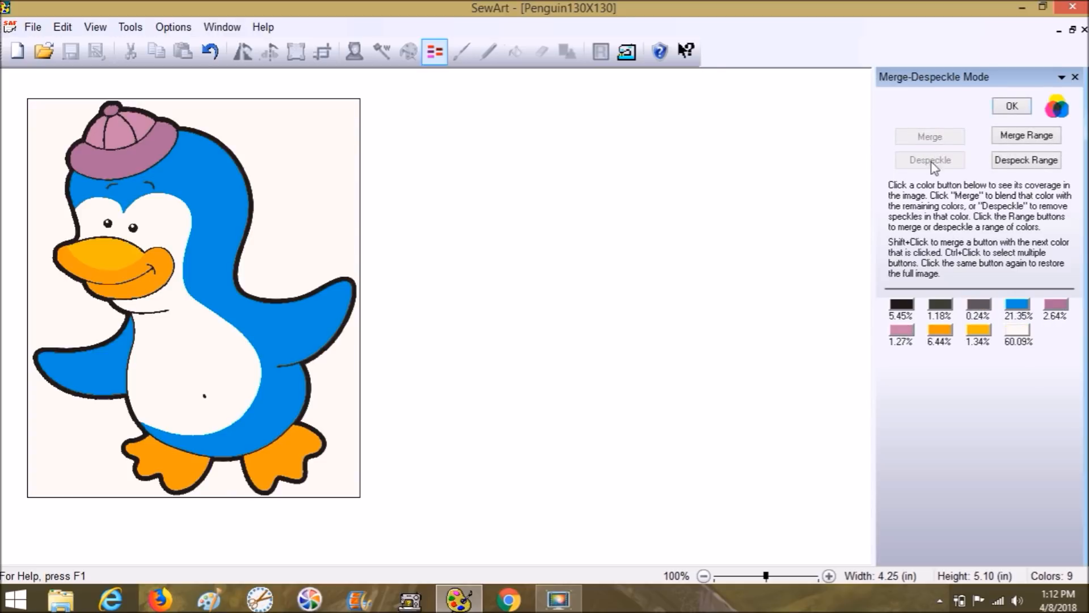
# Merge the 0.24% gray and the 1.43% dark gray outline colors into the remaining colors.
pyautogui.click(979, 307)
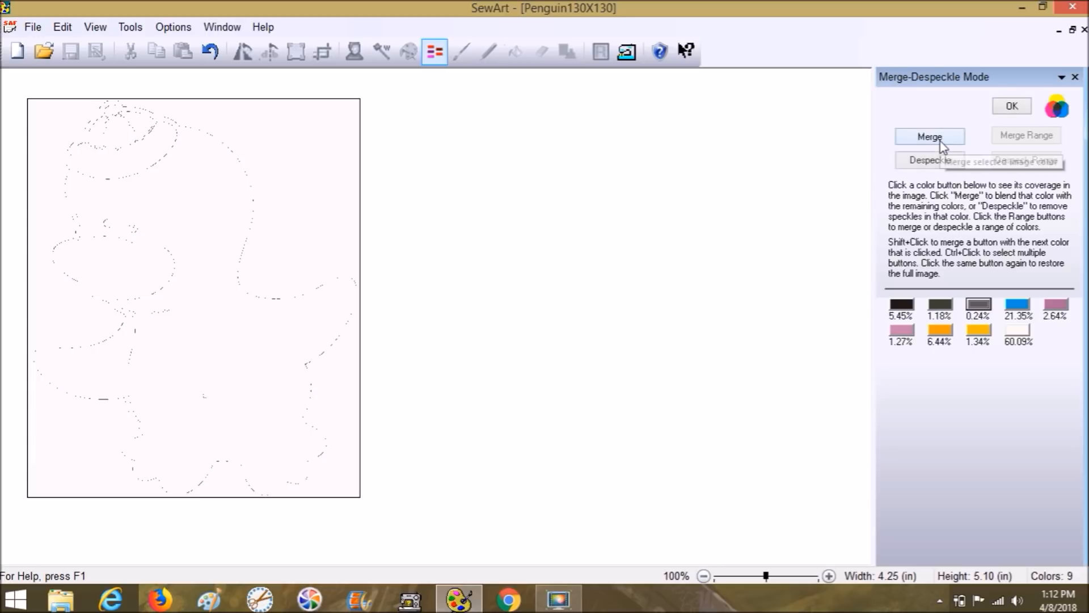
pyautogui.click(937, 142)
pyautogui.click(940, 305)
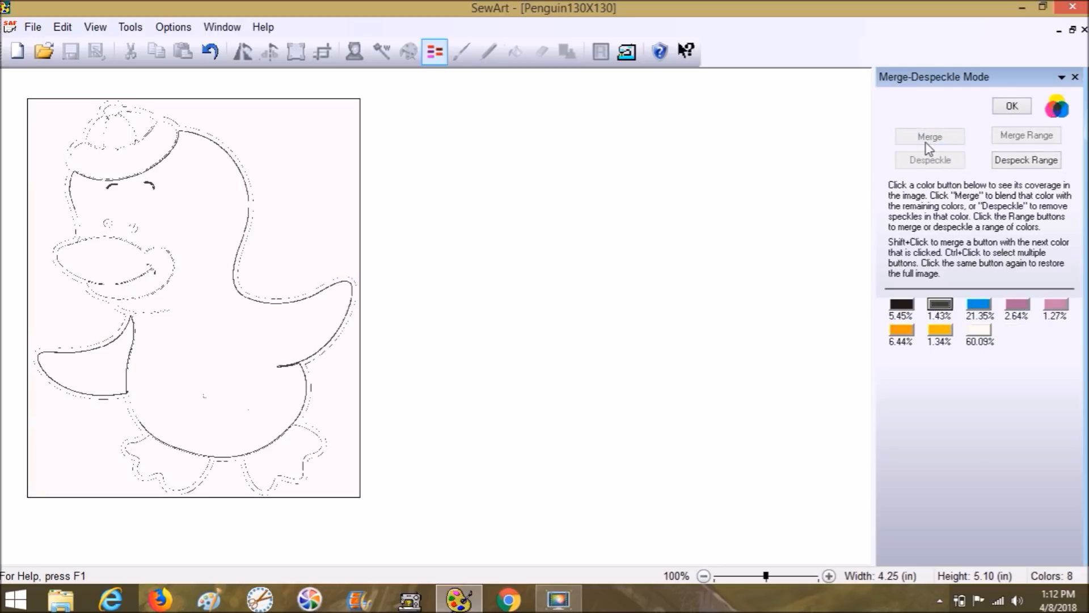
pyautogui.click(929, 139)
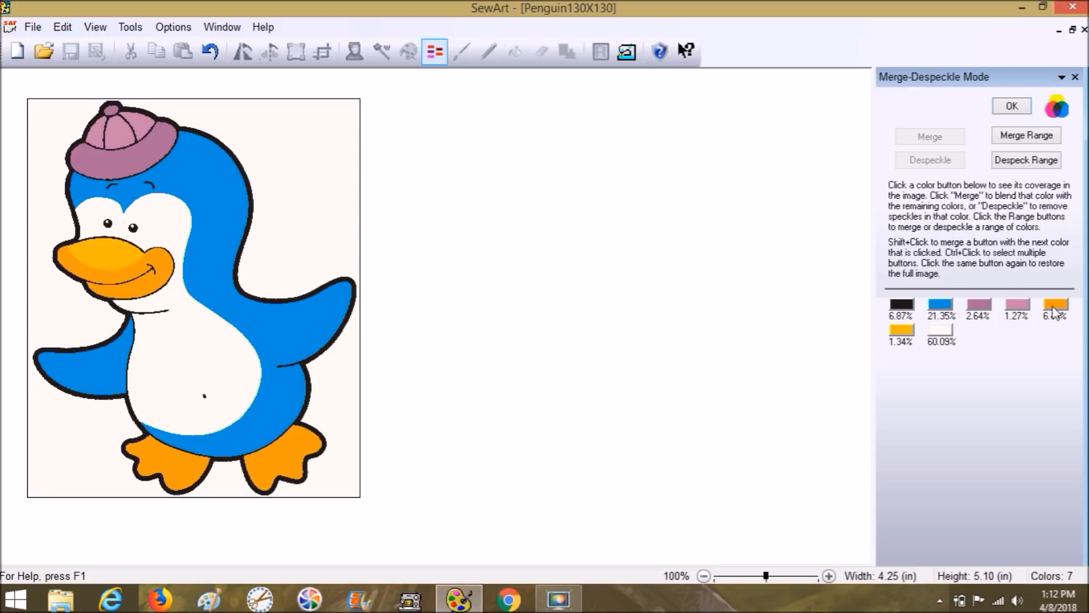
# Examine which areas of the penguin the black, the blue and the mauve cover.
pyautogui.click(907, 306)
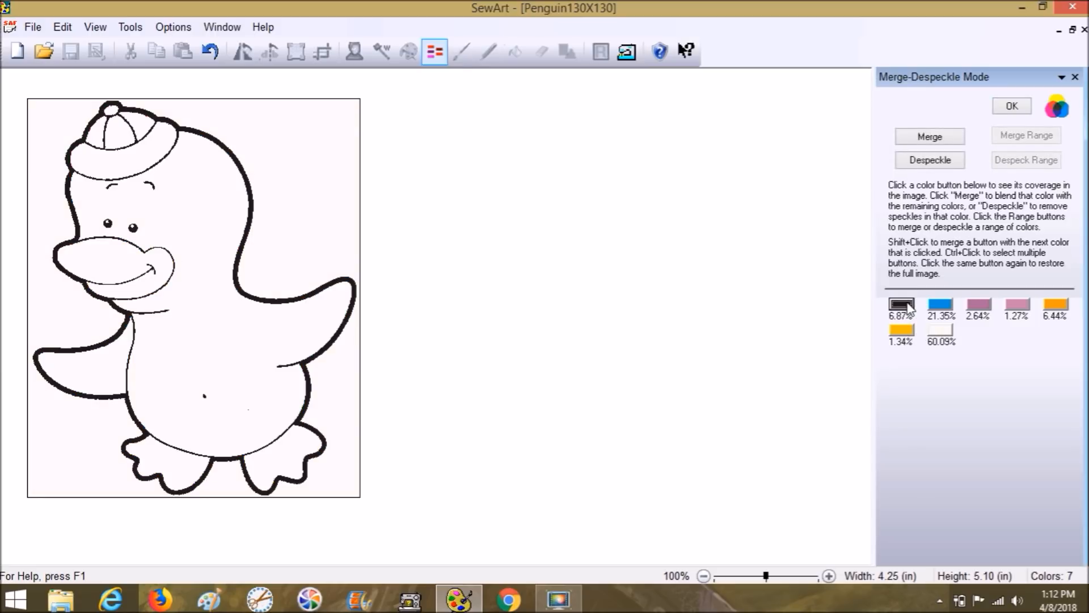
pyautogui.click(940, 307)
pyautogui.click(974, 312)
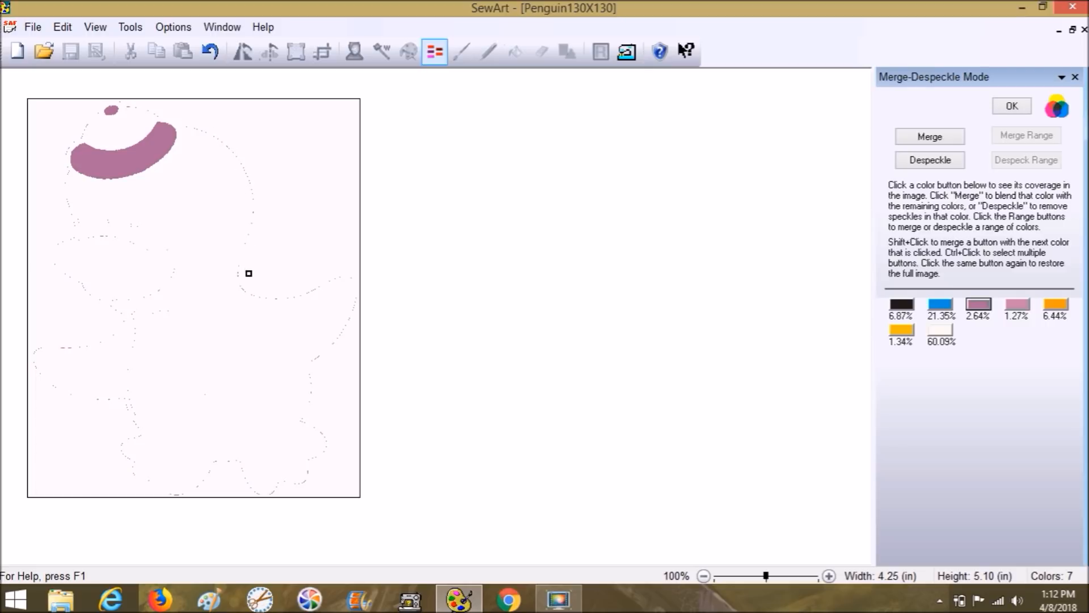
# Despeckle the mauve hat color, check the coverage of the pink, oranges and white, and finish merging.
pyautogui.click(939, 165)
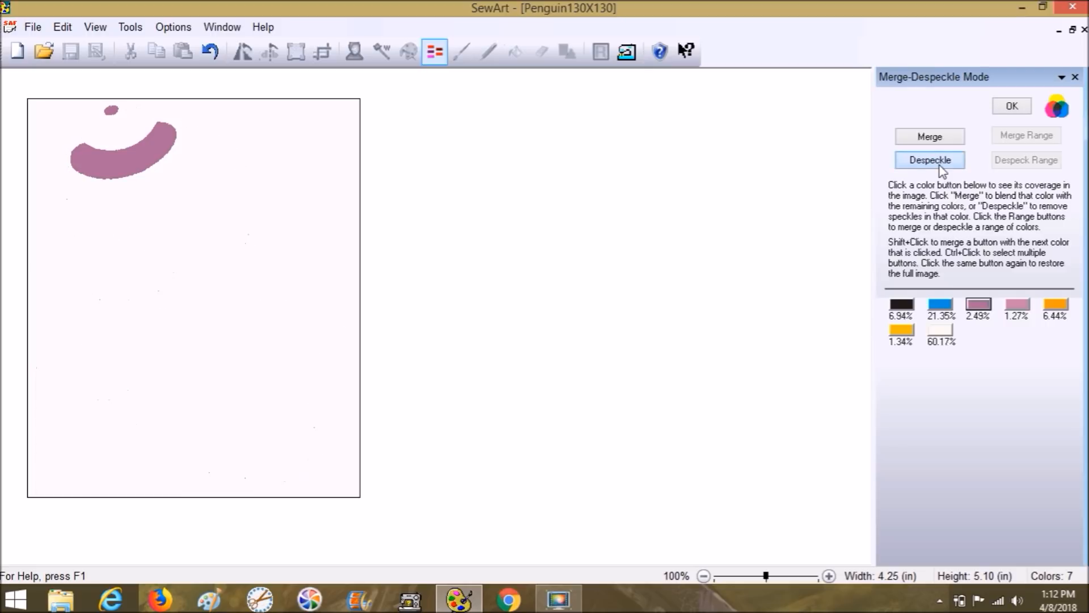
pyautogui.click(1021, 307)
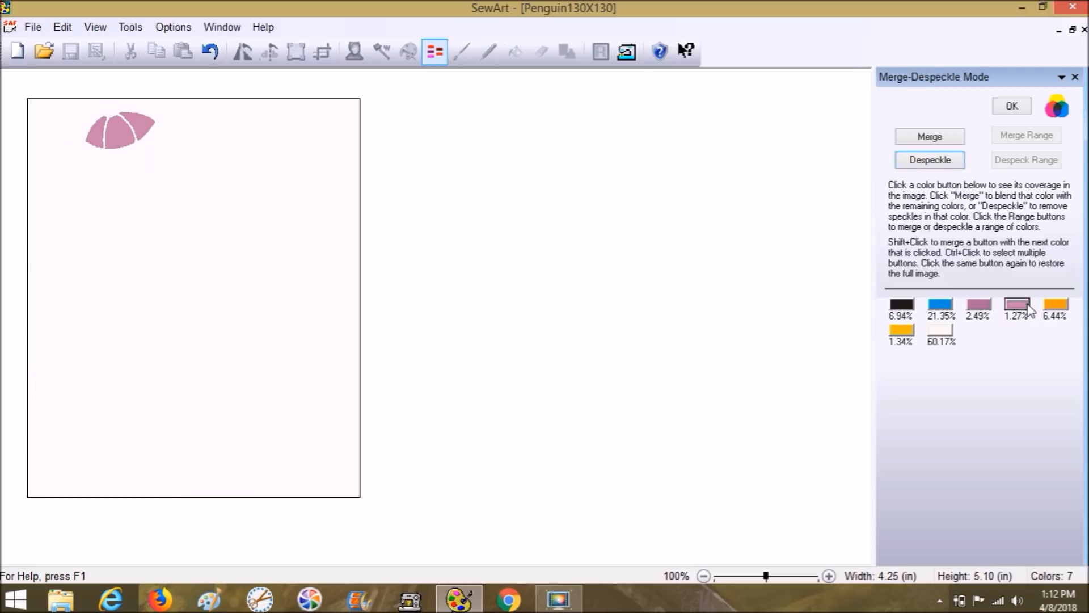
pyautogui.click(1056, 306)
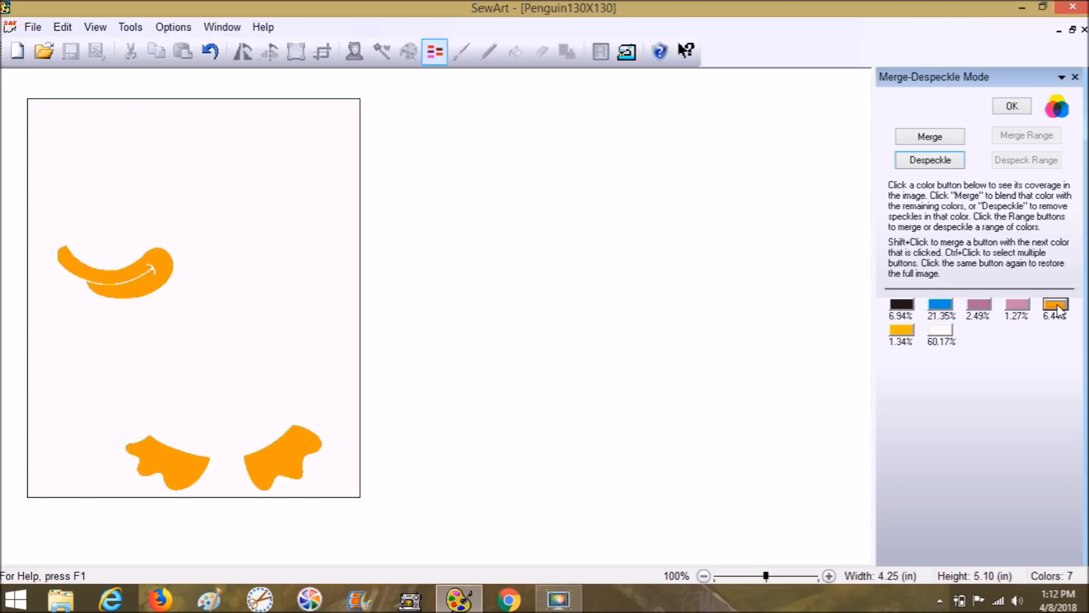
pyautogui.click(899, 334)
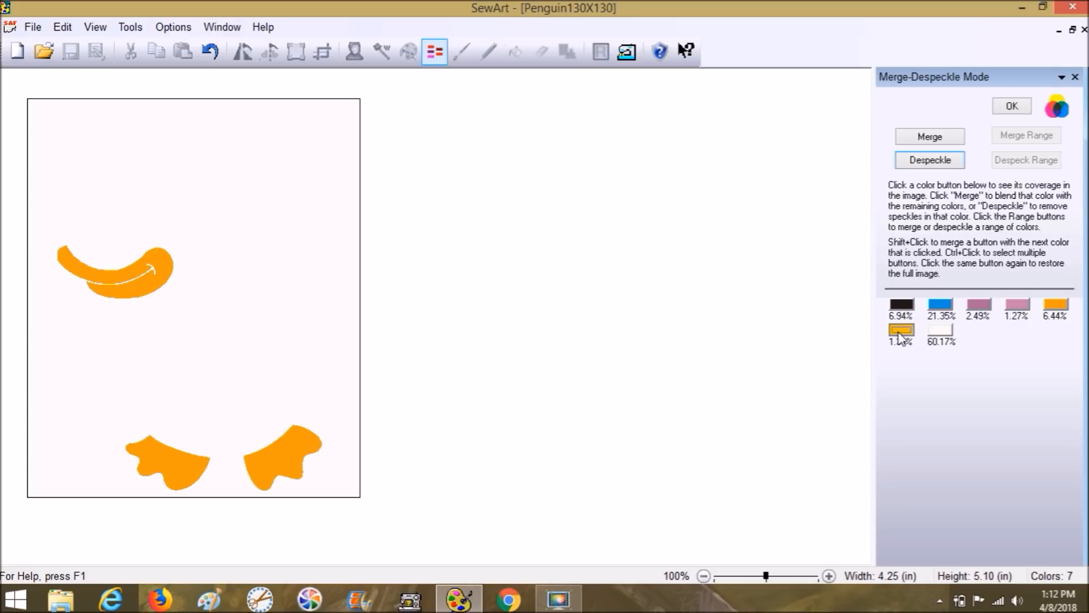
pyautogui.click(940, 332)
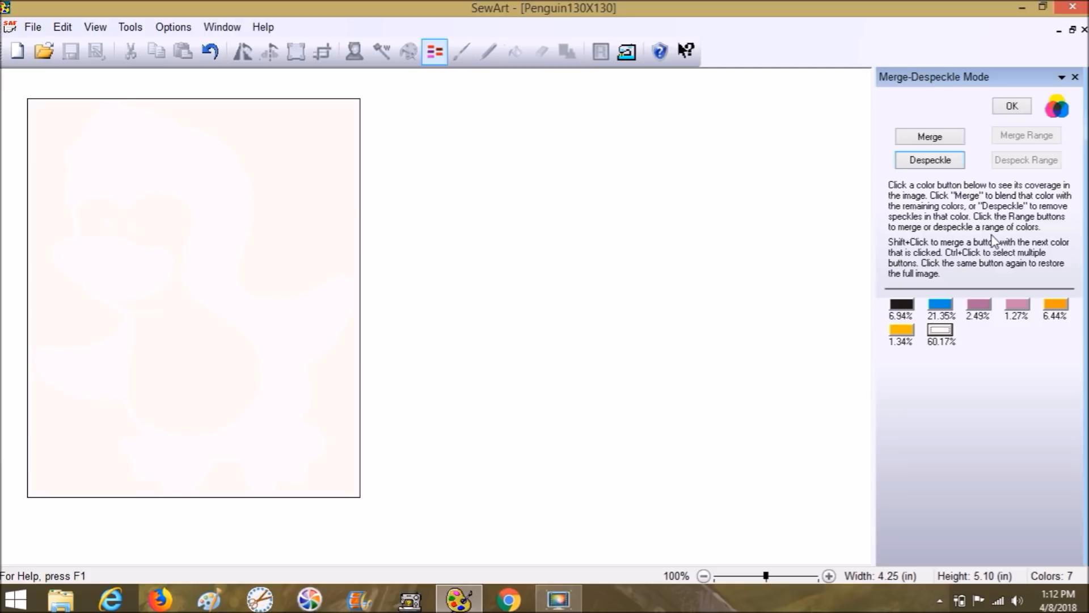
pyautogui.click(1012, 108)
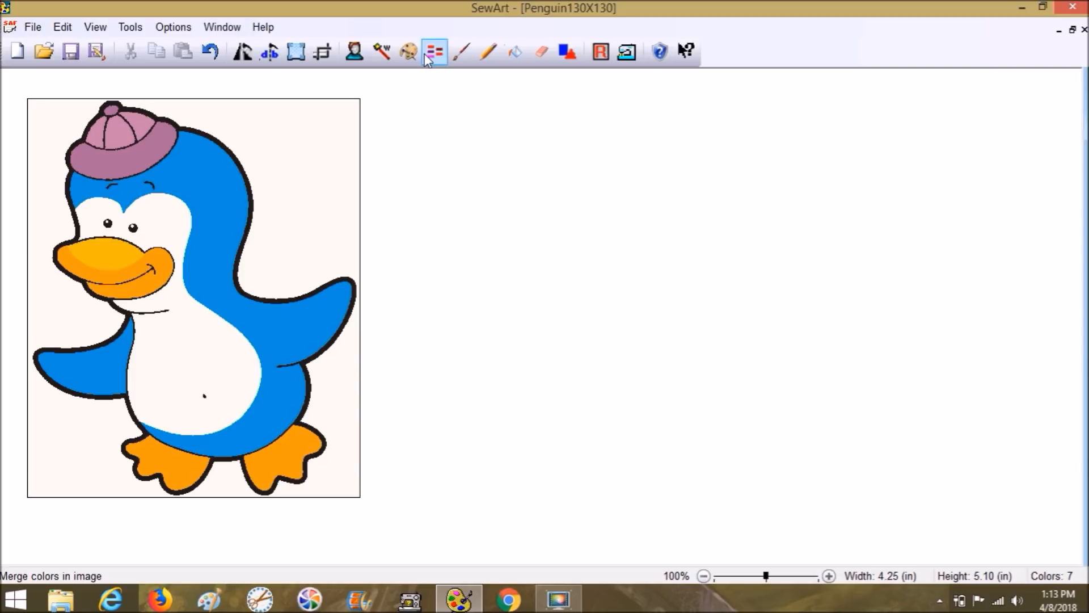
# Bucket-fill the white background on both sides of the penguin with red.
pyautogui.click(514, 52)
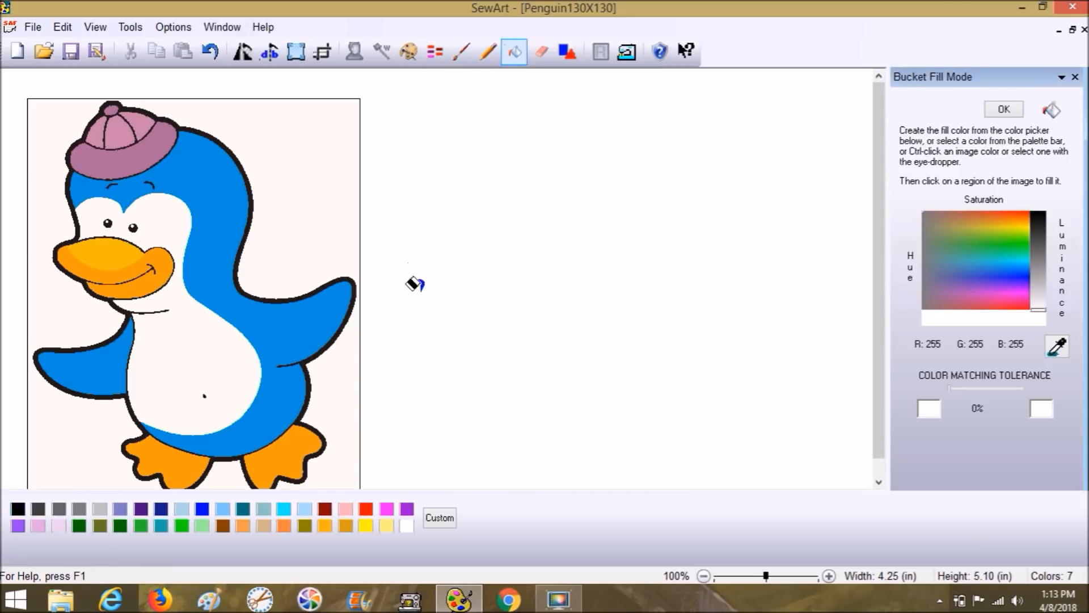
pyautogui.click(367, 509)
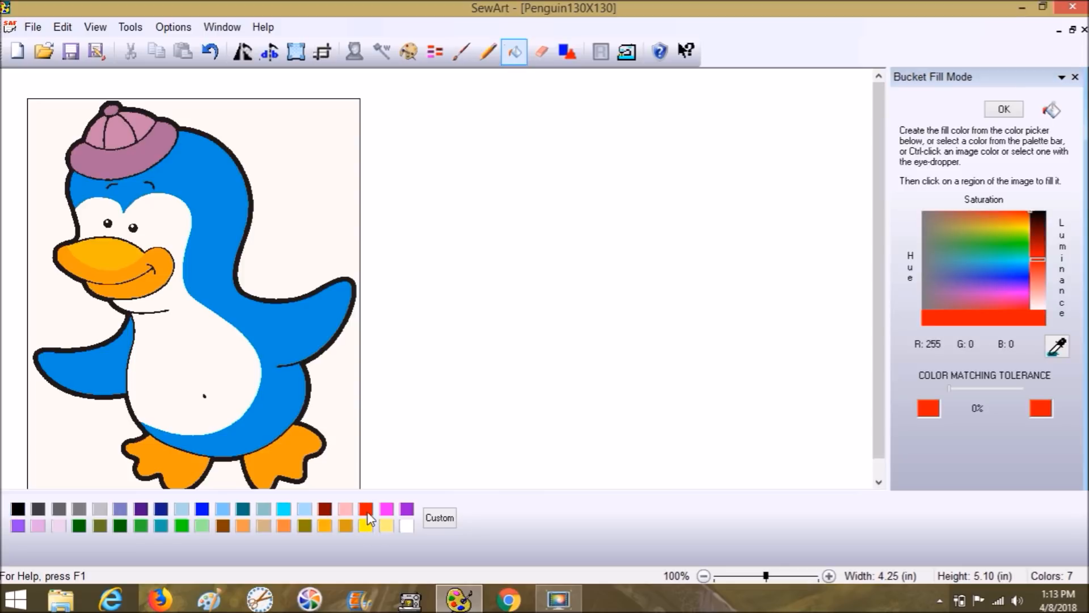
pyautogui.click(286, 213)
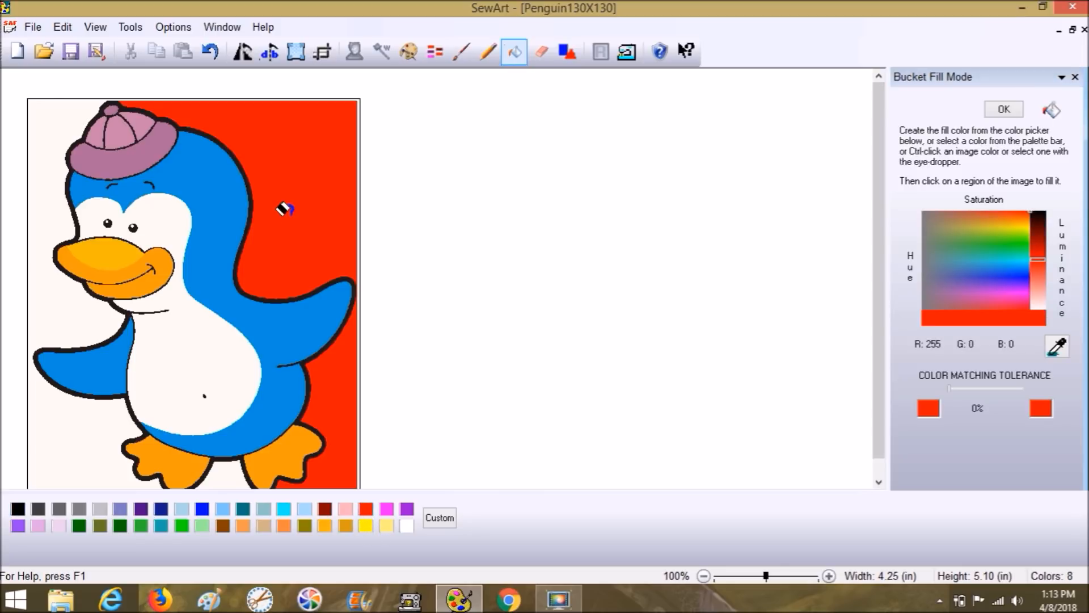
pyautogui.click(64, 130)
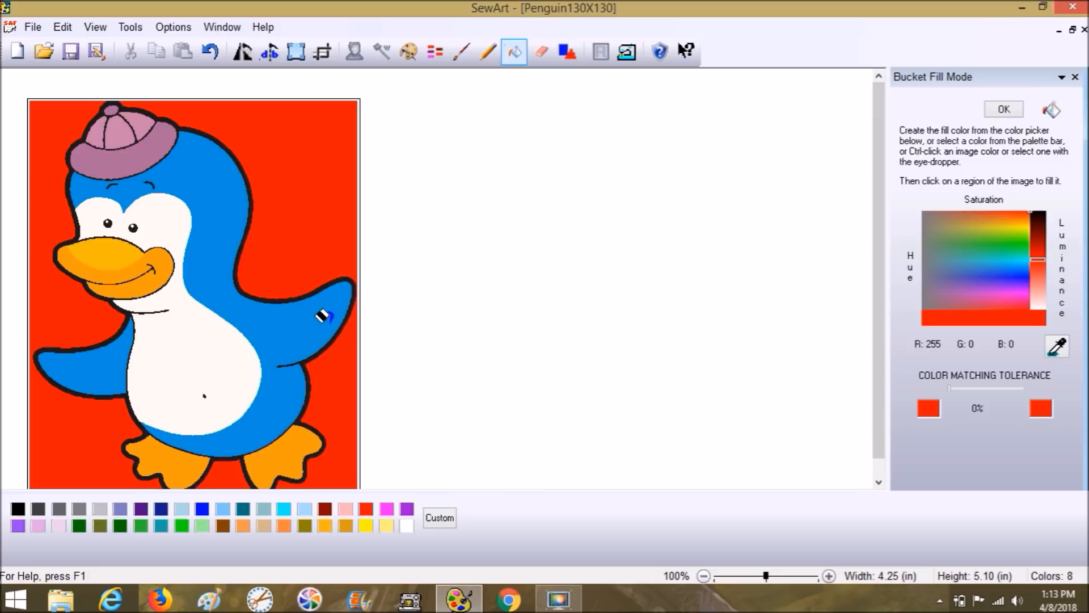
pyautogui.click(512, 57)
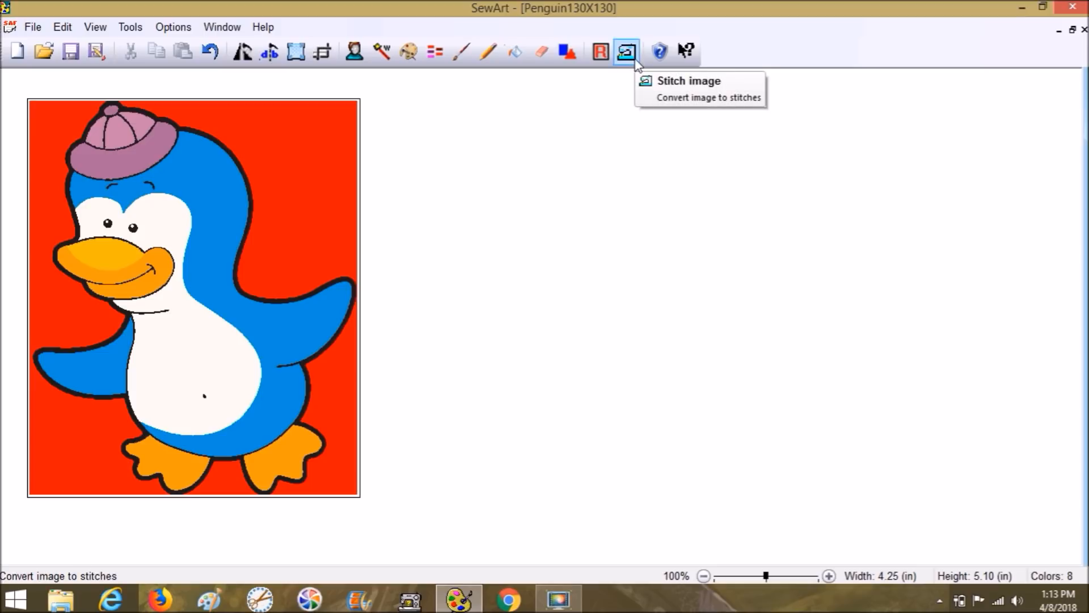
# Run the image color reduction with 8 colors.
pyautogui.click(408, 53)
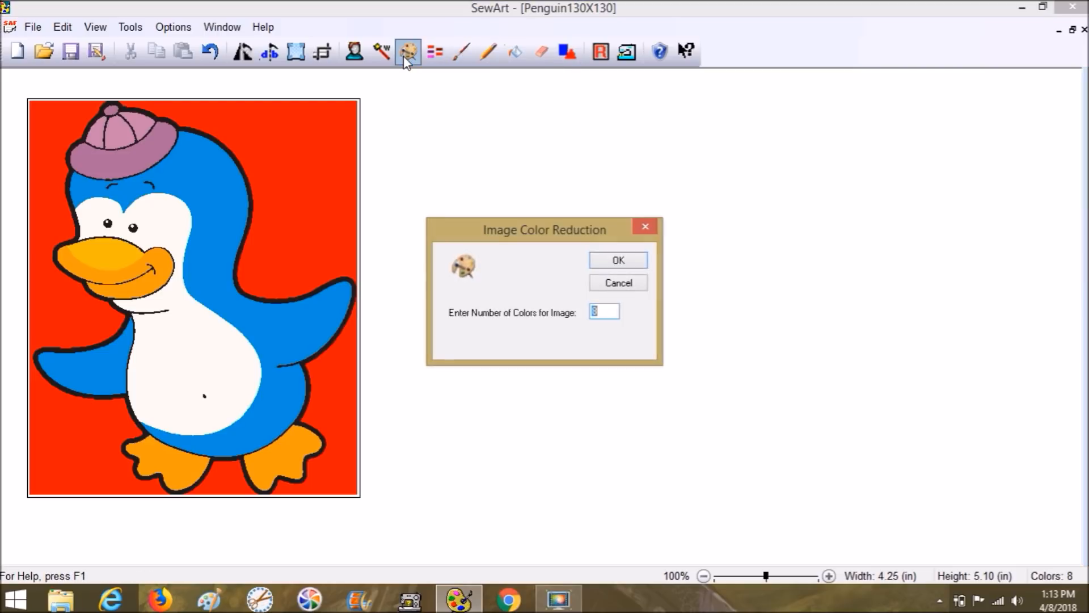
pyautogui.click(616, 312)
pyautogui.click(614, 262)
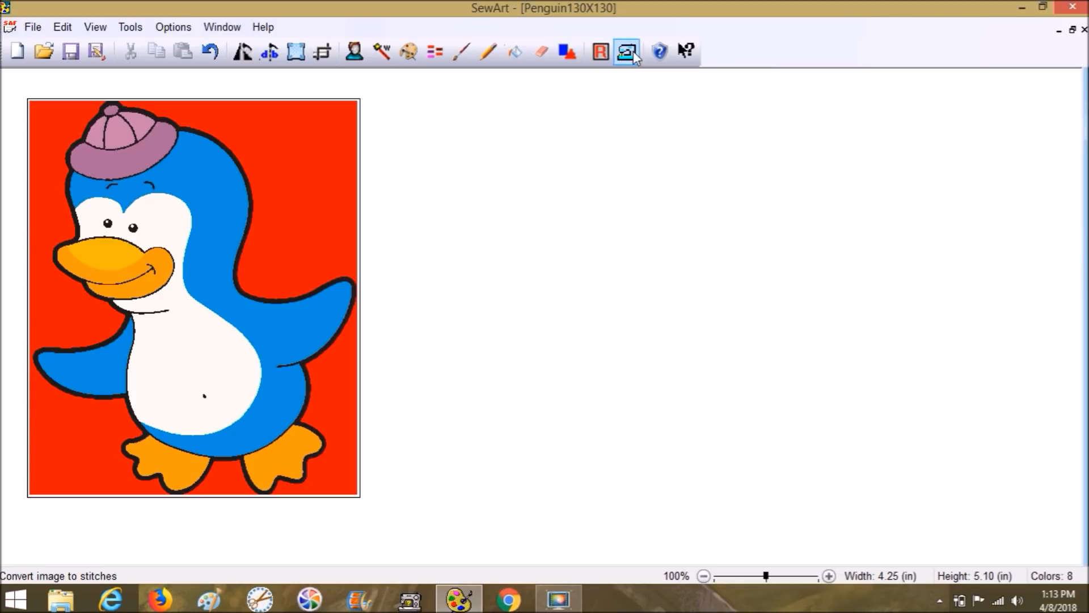
pyautogui.click(628, 52)
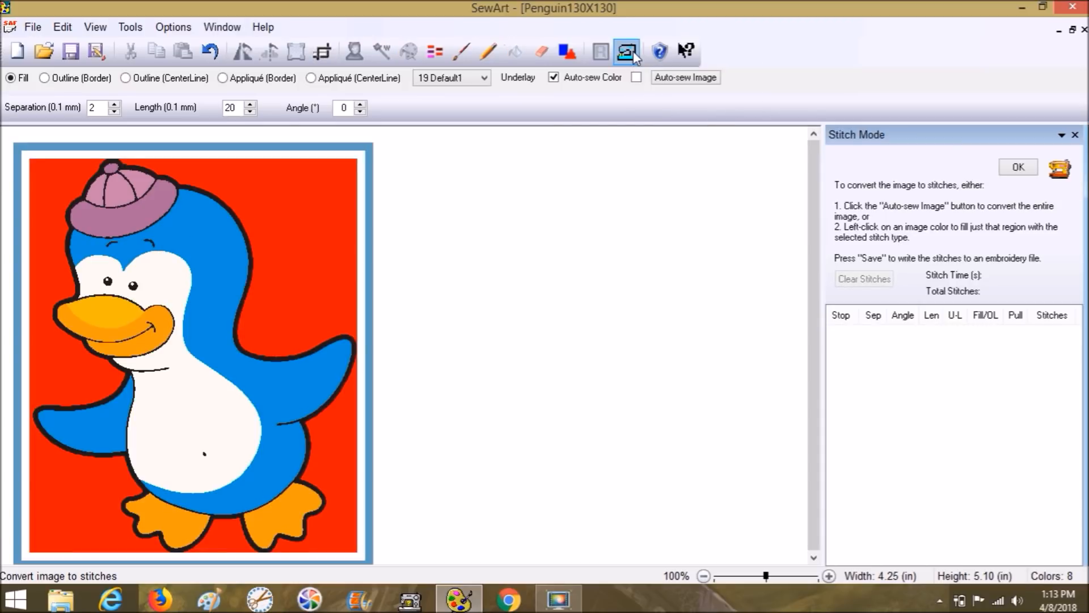
pyautogui.click(628, 52)
# Thicken the line along the hat brim's lower edge freehand with the Pencil, using the outline's sampled black and a wider stroke.
pyautogui.click(812, 576)
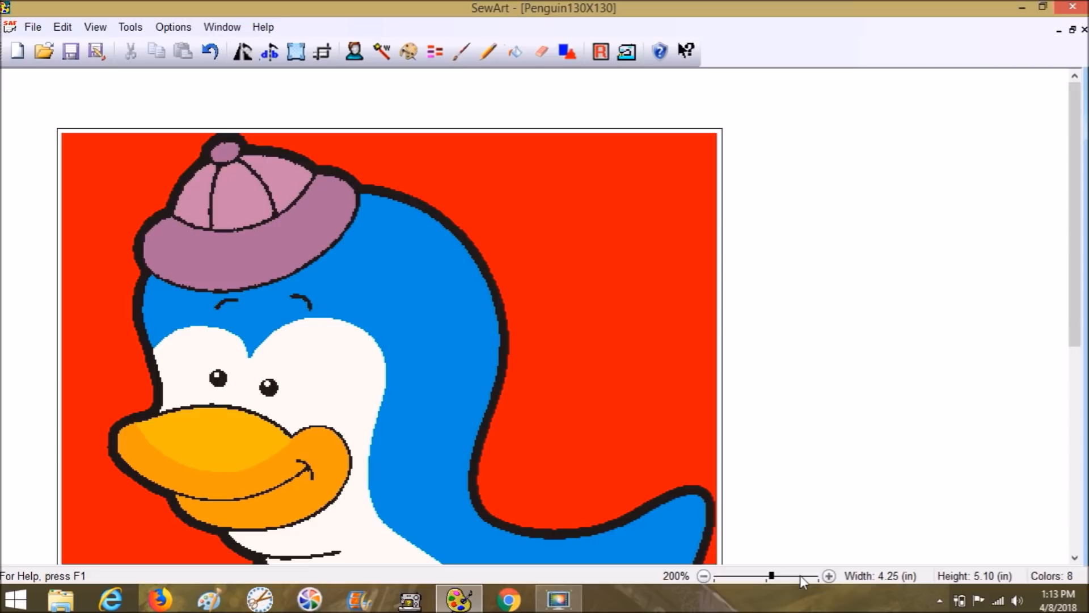
pyautogui.click(801, 576)
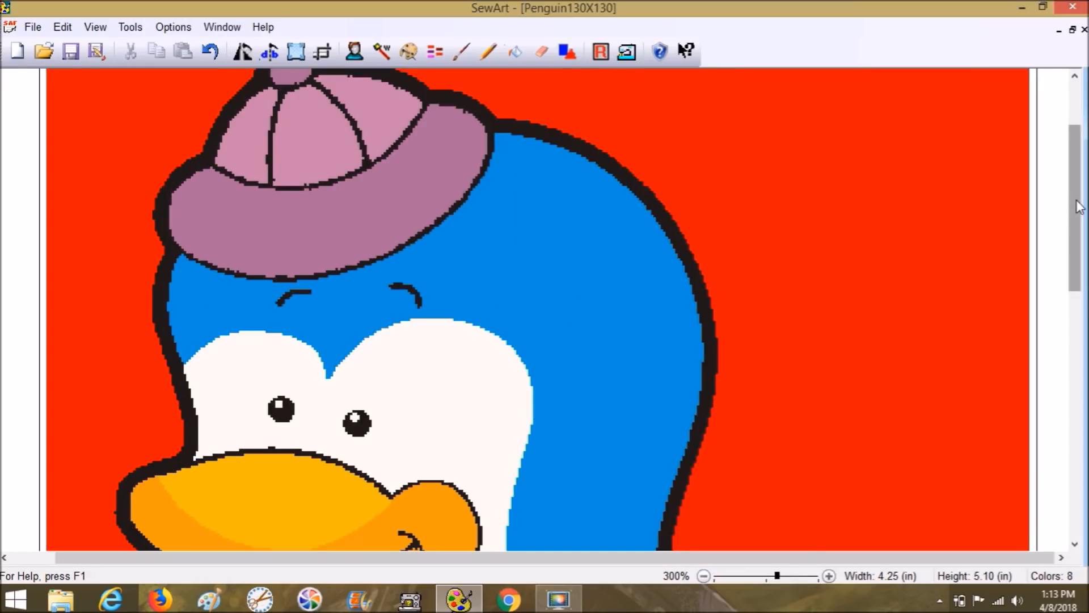
pyautogui.scroll(-1, 1078, 207)
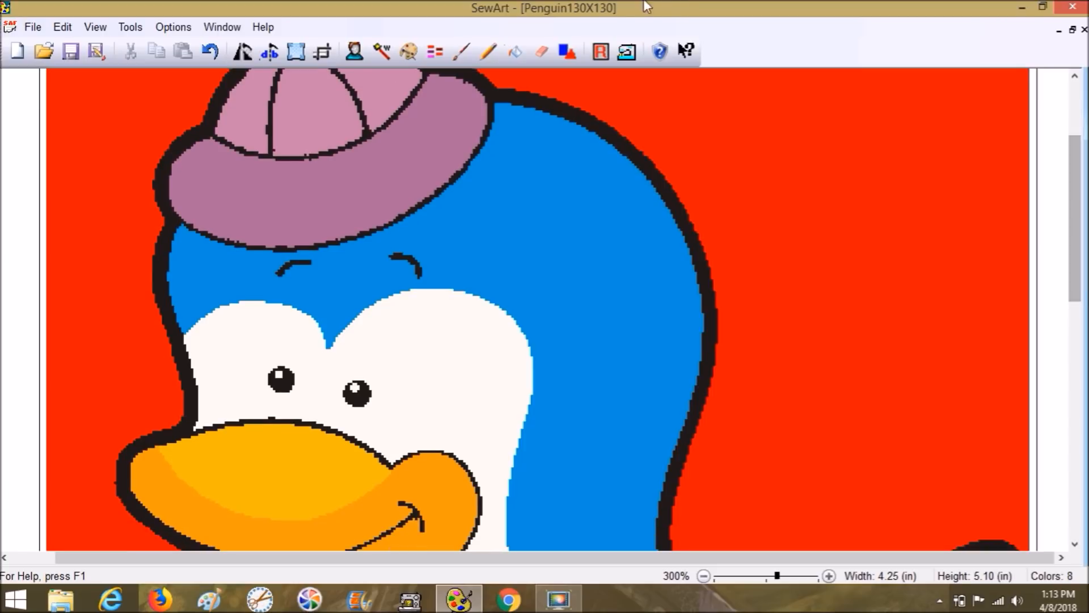
pyautogui.click(489, 53)
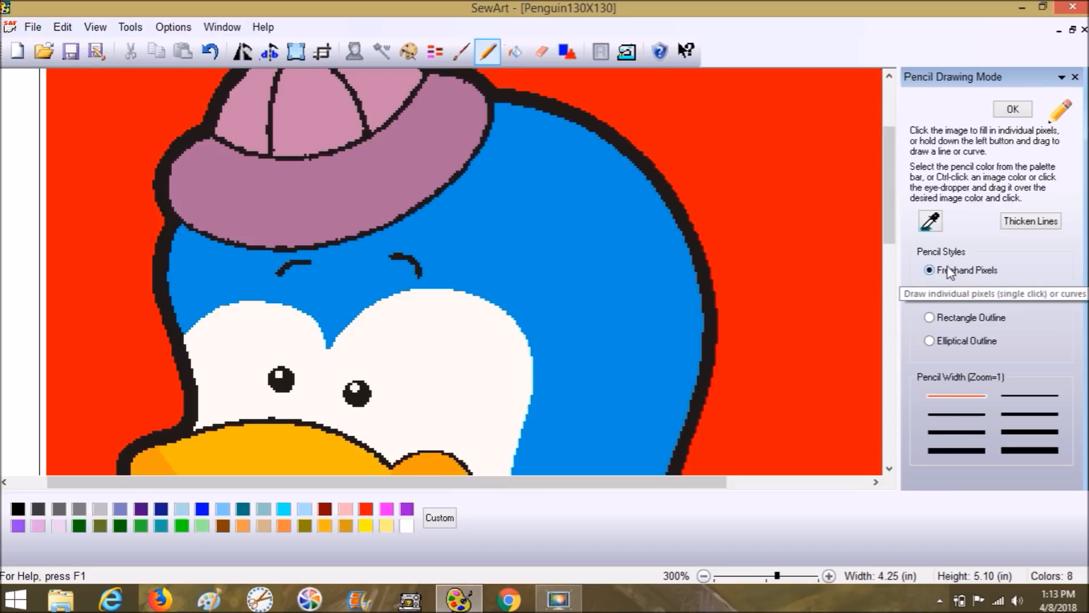
pyautogui.click(930, 222)
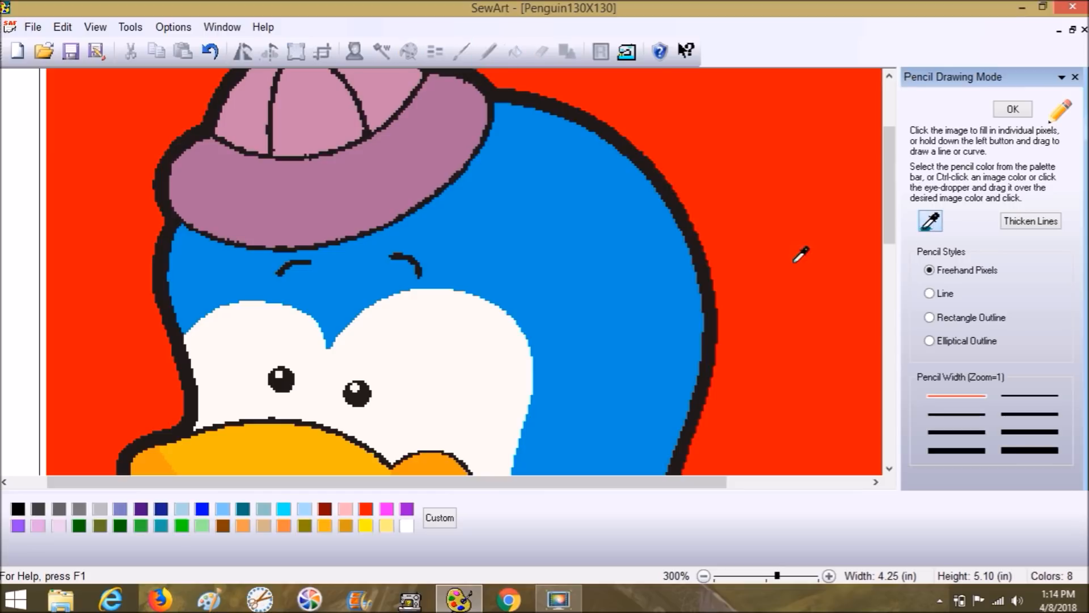
pyautogui.click(699, 247)
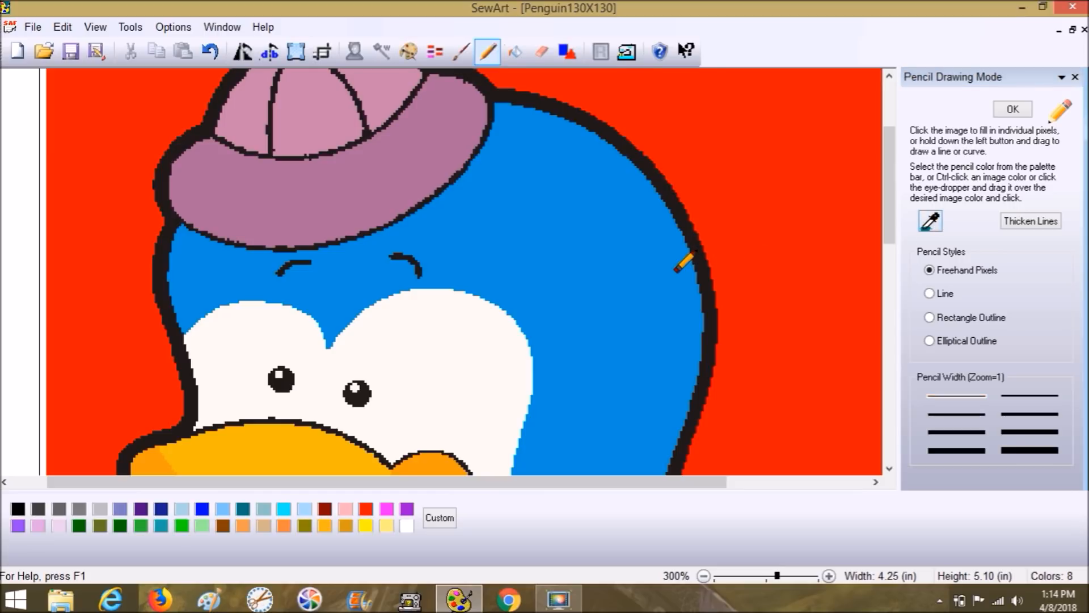
pyautogui.click(971, 416)
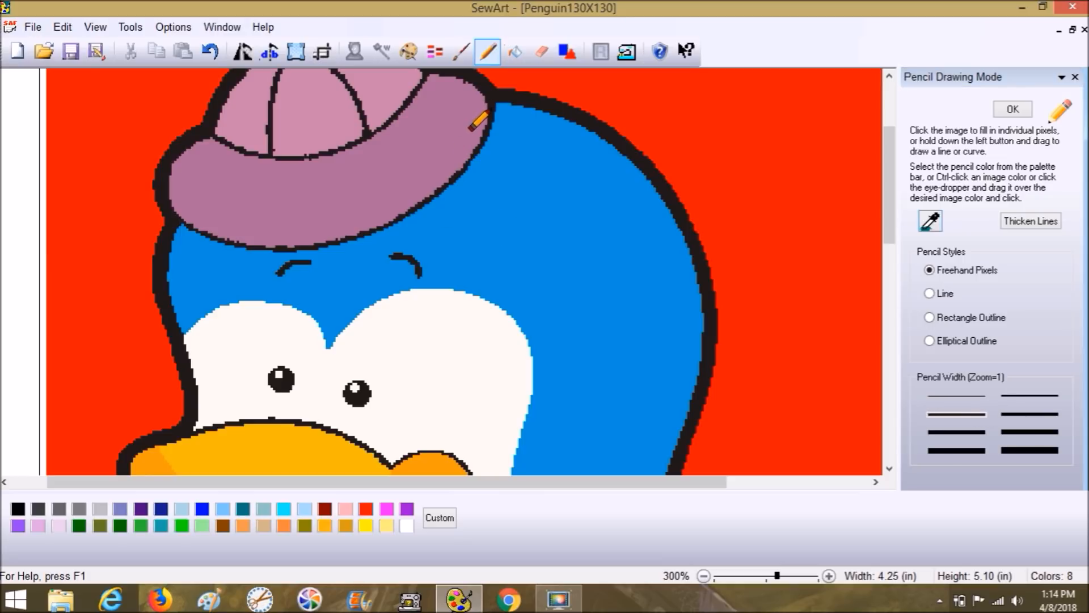
pyautogui.moveTo(466, 149)
pyautogui.mouseDown()
pyautogui.moveTo(396, 229)
pyautogui.moveTo(278, 274)
pyautogui.moveTo(257, 268)
pyautogui.moveTo(277, 245)
pyautogui.moveTo(197, 227)
pyautogui.moveTo(174, 249)
pyautogui.moveTo(160, 243)
pyautogui.moveTo(176, 223)
pyautogui.mouseUp()
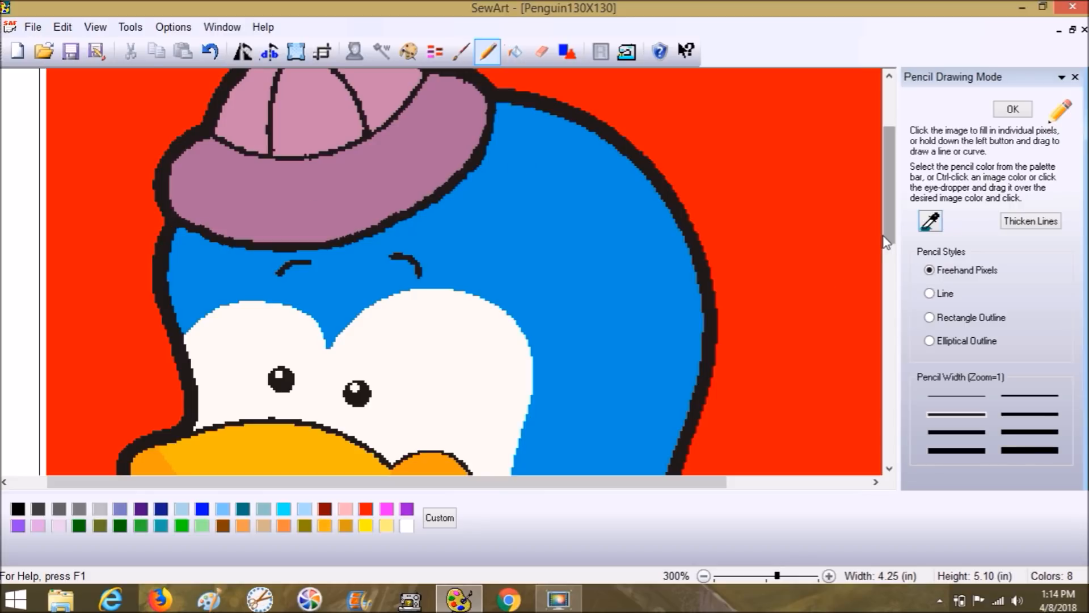
# Trace over the seam lines of the hat's crown with the same black pencil to thicken them.
pyautogui.moveTo(887, 240); pyautogui.dragTo(888, 211)
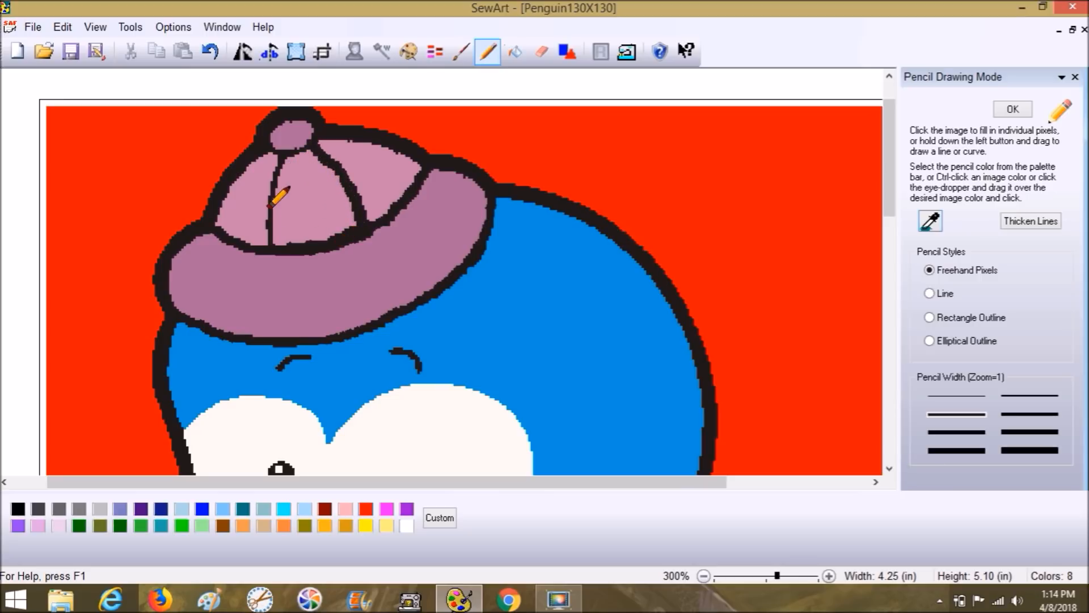
pyautogui.moveTo(279, 160); pyautogui.dragTo(270, 251)
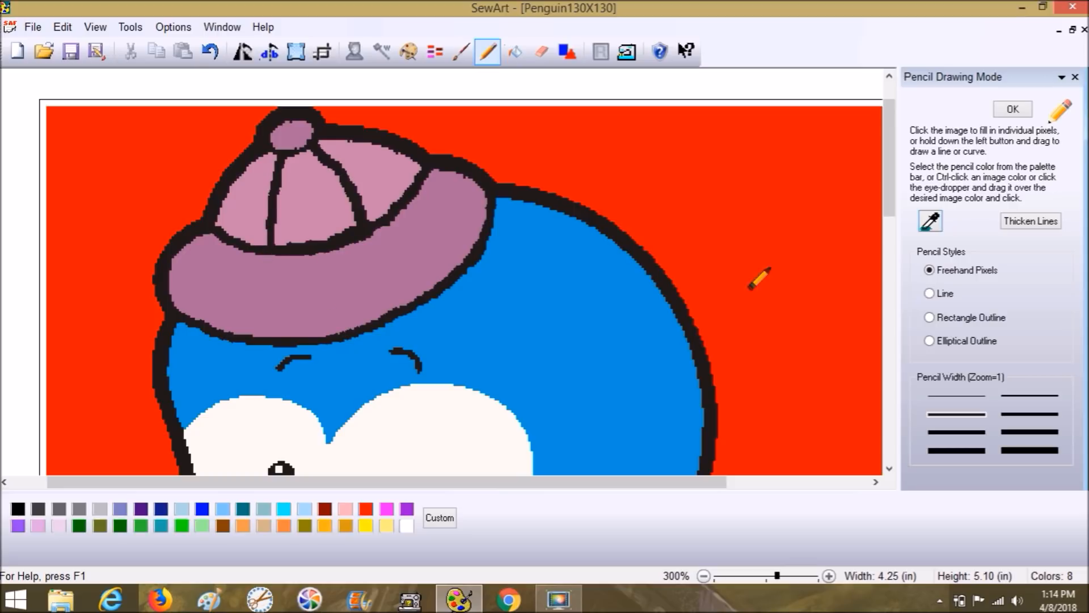
pyautogui.moveTo(890, 179); pyautogui.dragTo(872, 417)
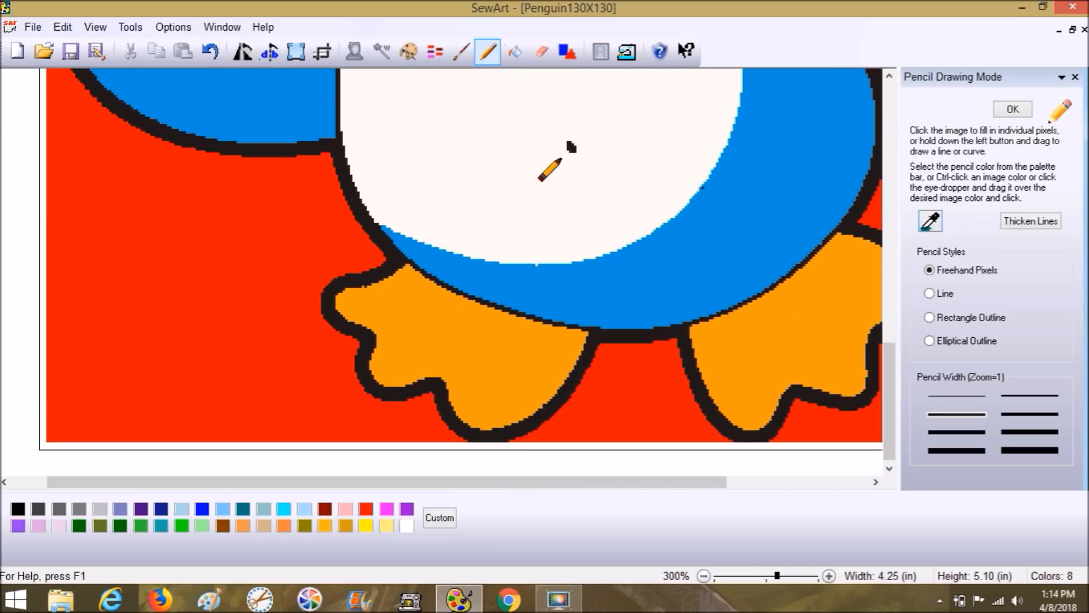
pyautogui.click(739, 575)
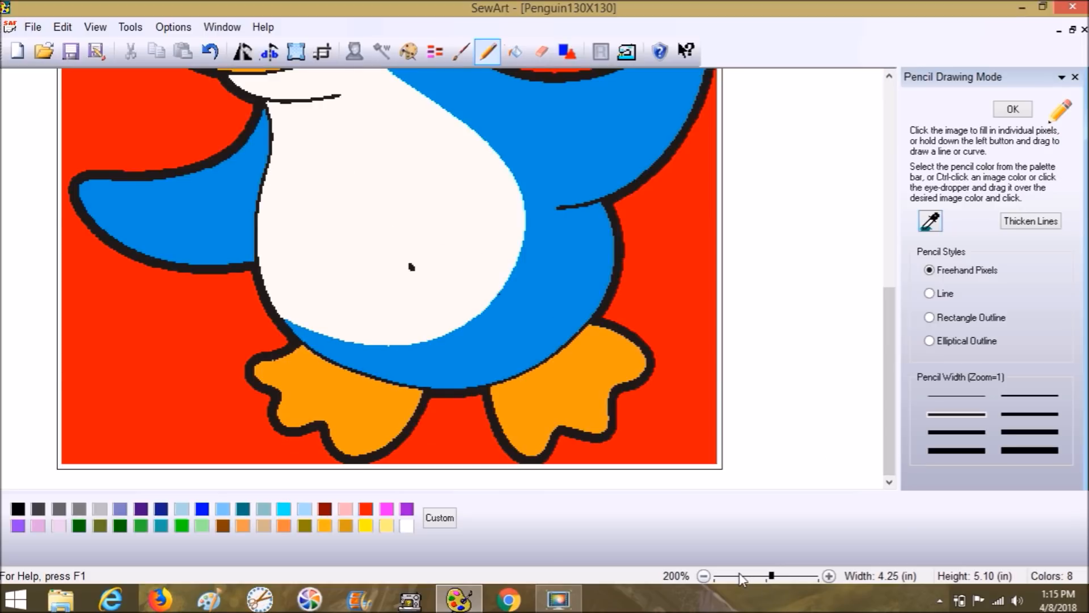
pyautogui.click(740, 575)
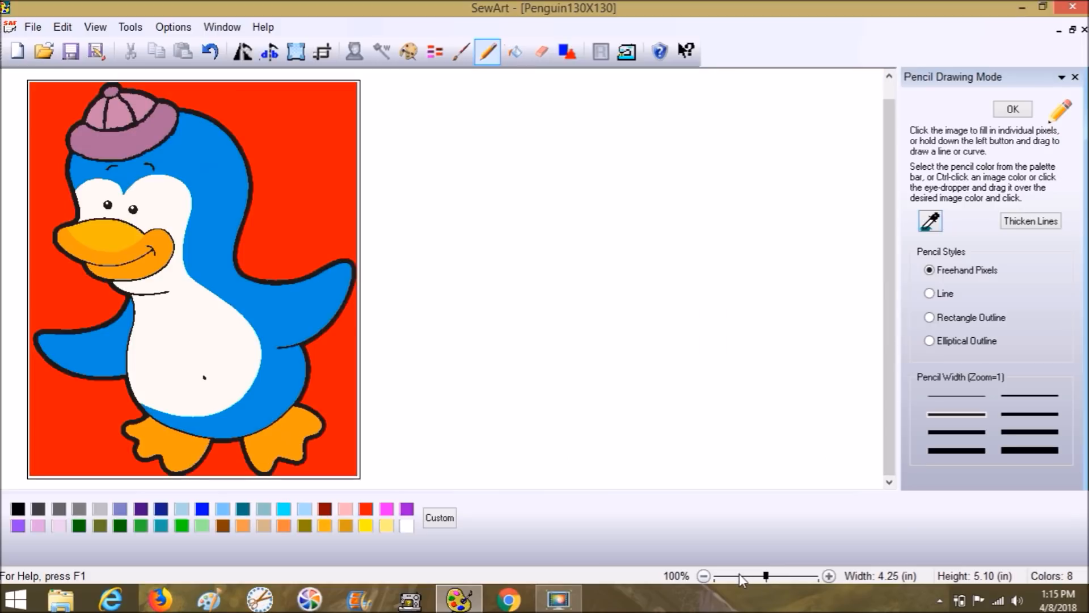
pyautogui.click(484, 57)
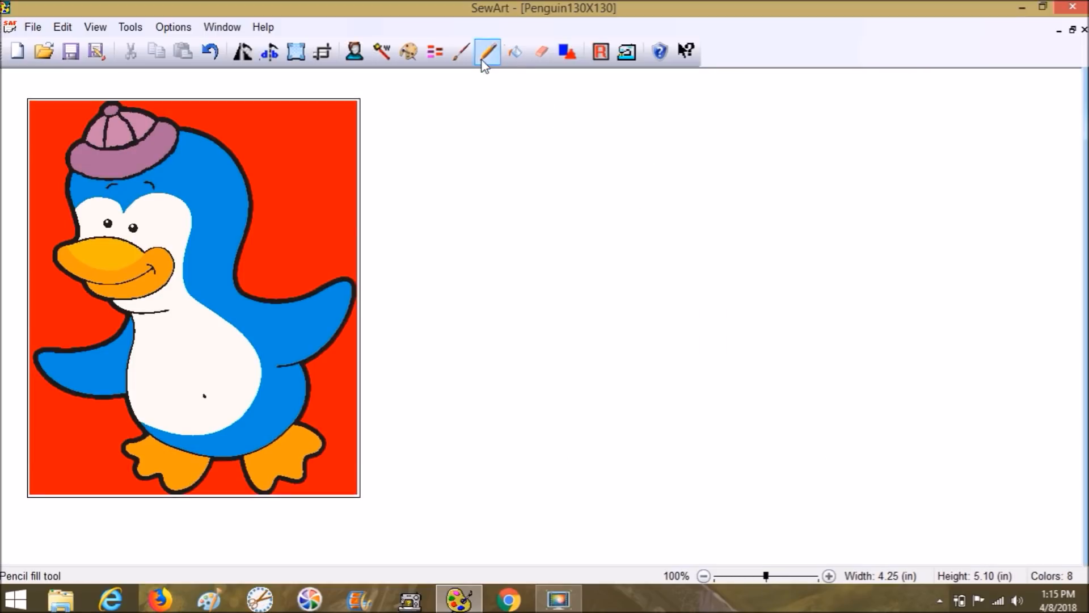
# Convert the image to stitches with Auto-sew, setting the red background as the transparent color.
pyautogui.click(626, 54)
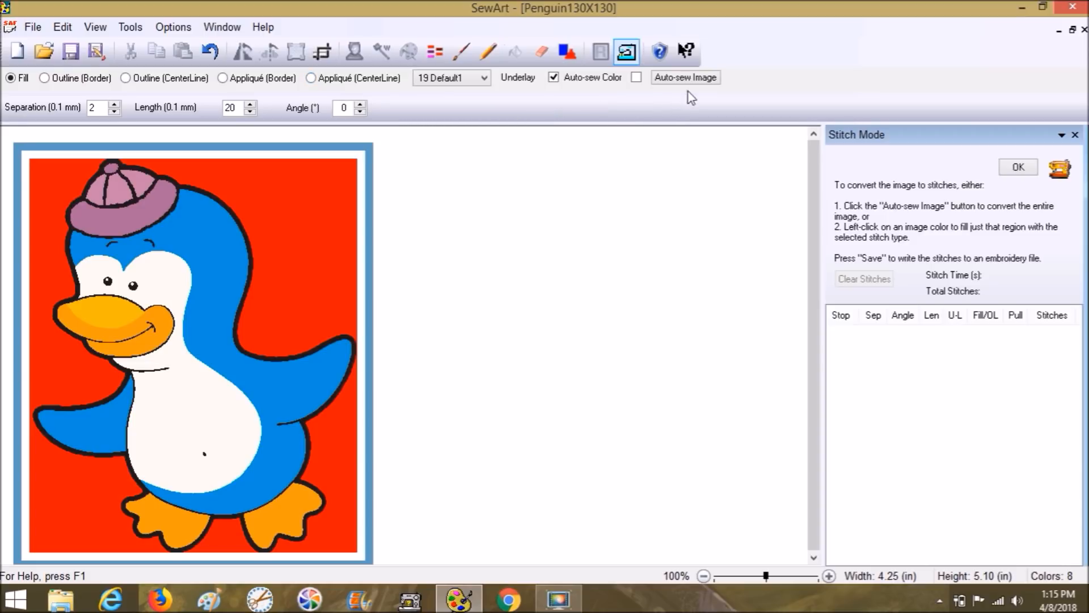
pyautogui.click(703, 81)
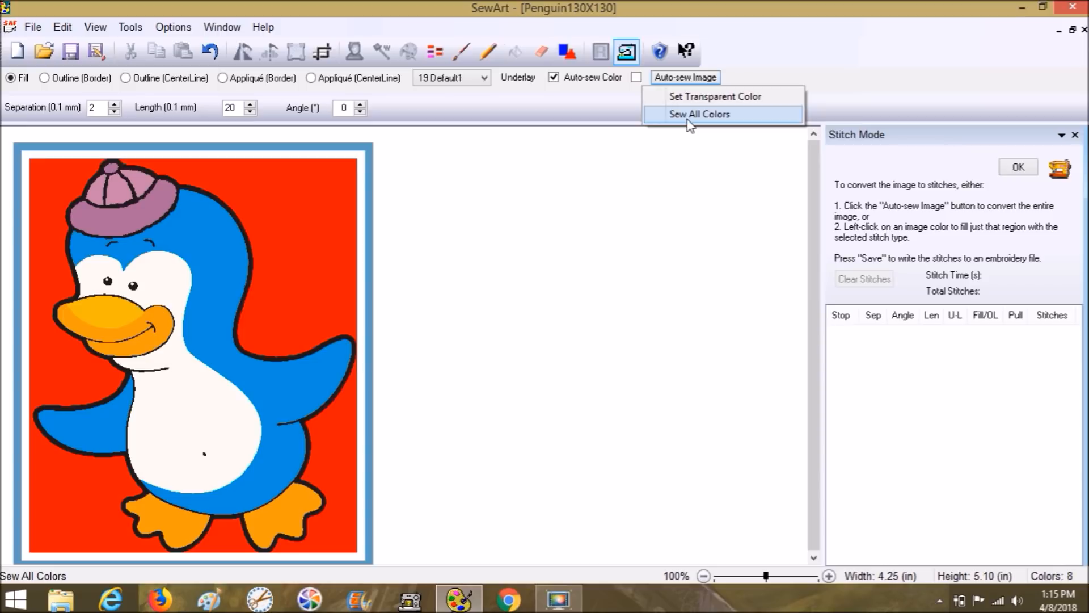
pyautogui.click(711, 97)
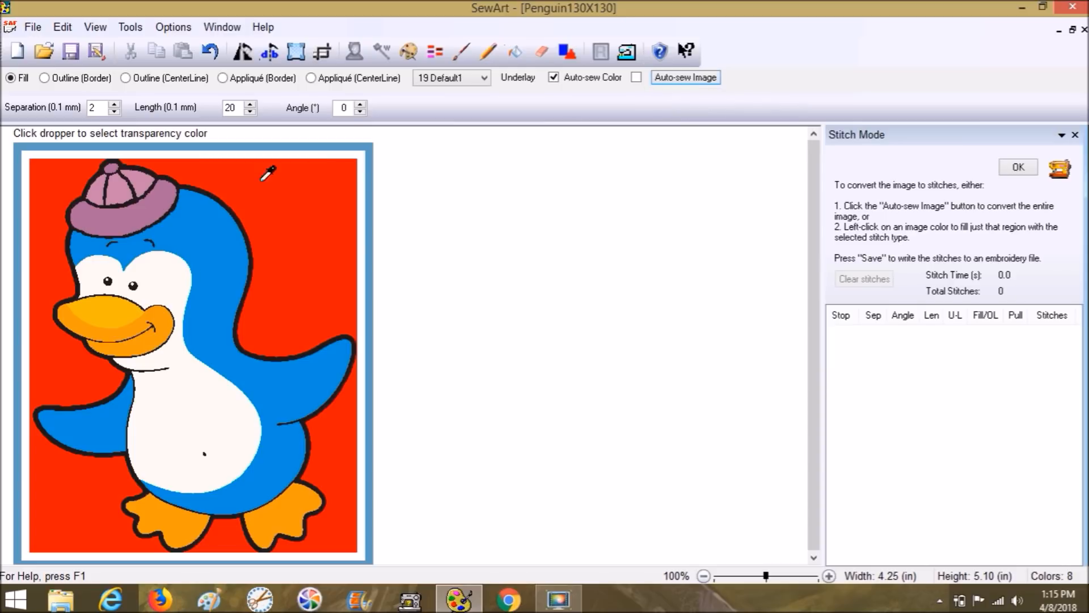
pyautogui.click(293, 185)
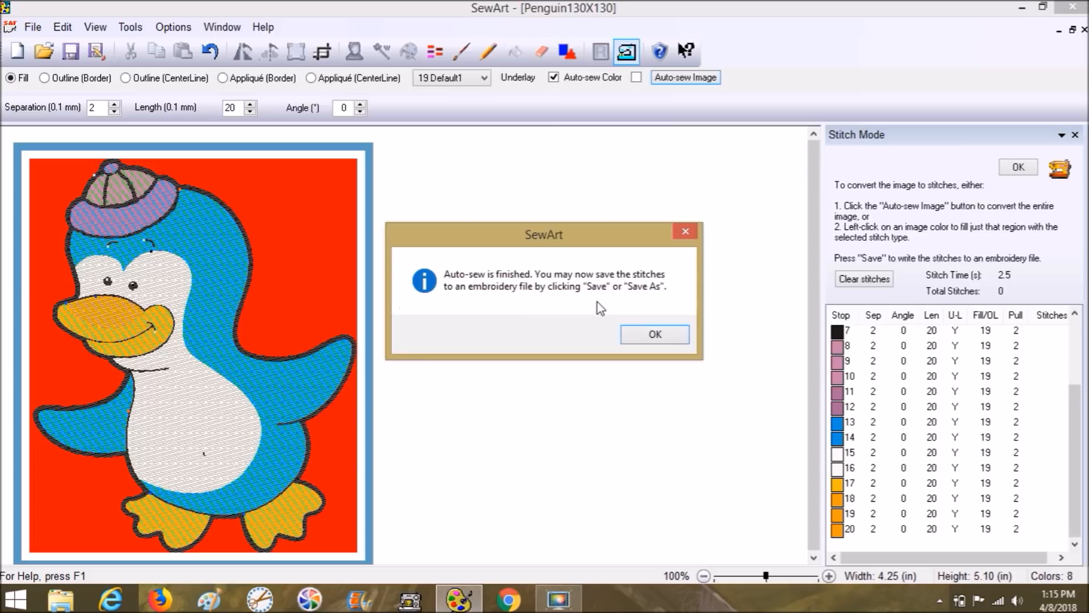
pyautogui.click(657, 334)
# Review the generated thread stops, start saving the design, and skip saving the image file to reach the embroidery save options.
pyautogui.moveTo(1078, 437); pyautogui.dragTo(1073, 369)
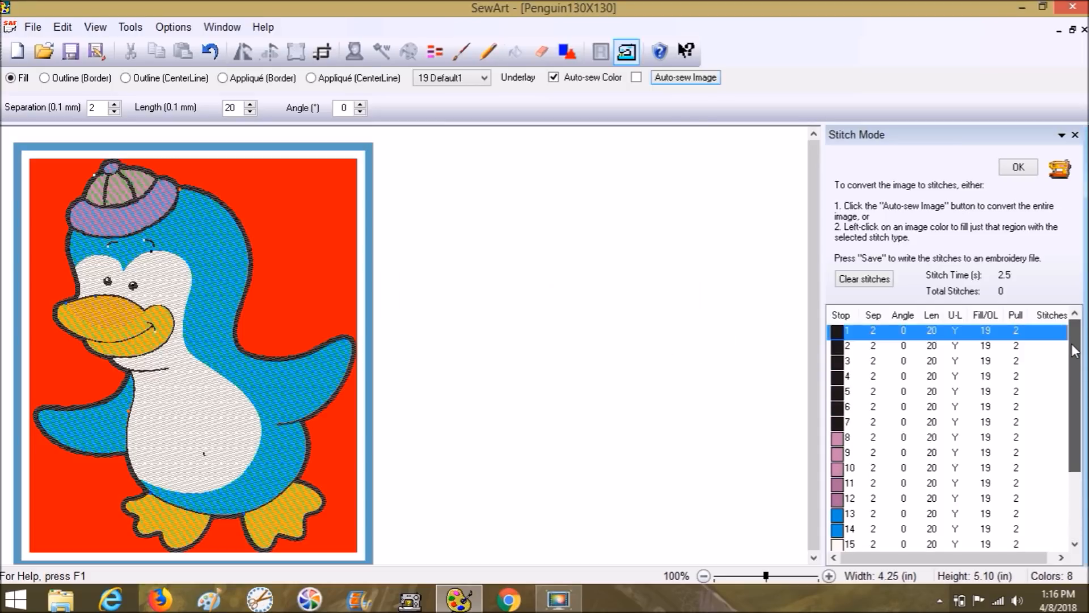
pyautogui.moveTo(1076, 373); pyautogui.dragTo(1079, 458)
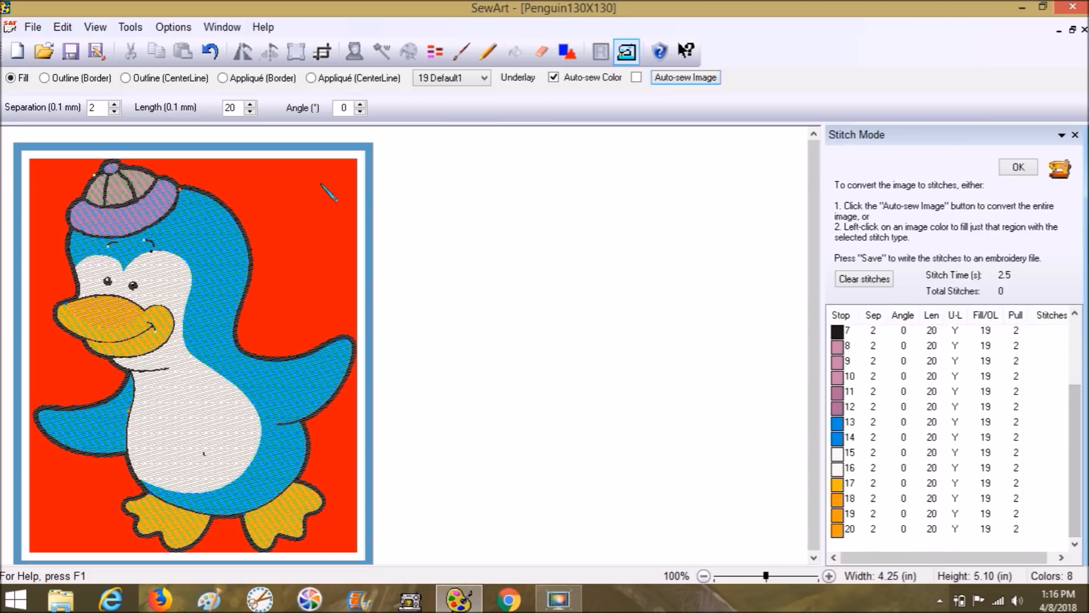
pyautogui.click(45, 29)
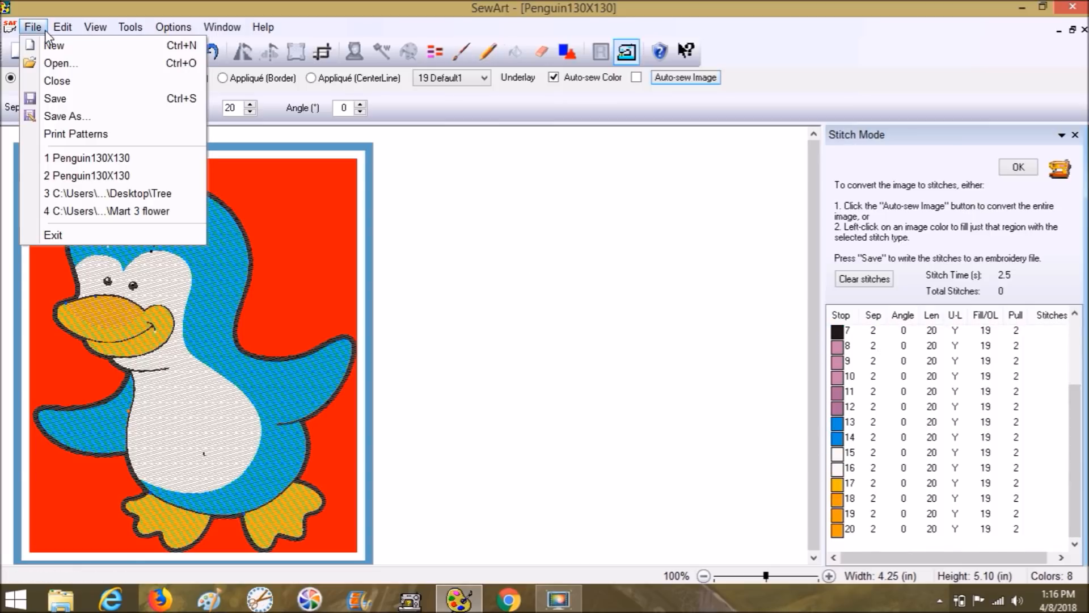
pyautogui.click(61, 113)
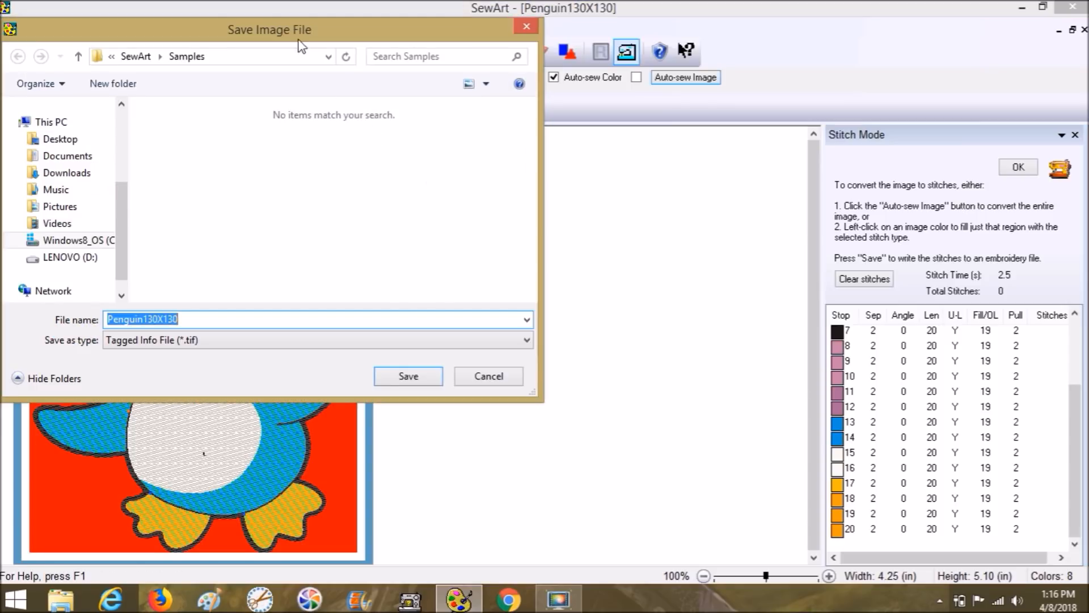
pyautogui.click(490, 377)
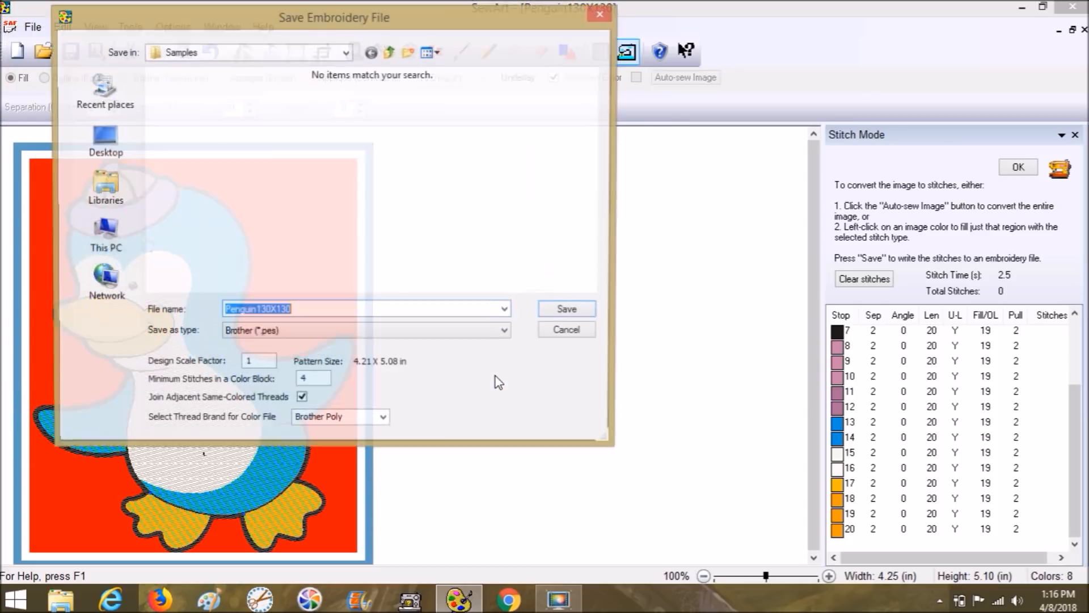
# Save the stitches to the Desktop as an embroidery file named Penguin in Brother (*.pes) format.
pyautogui.click(101, 138)
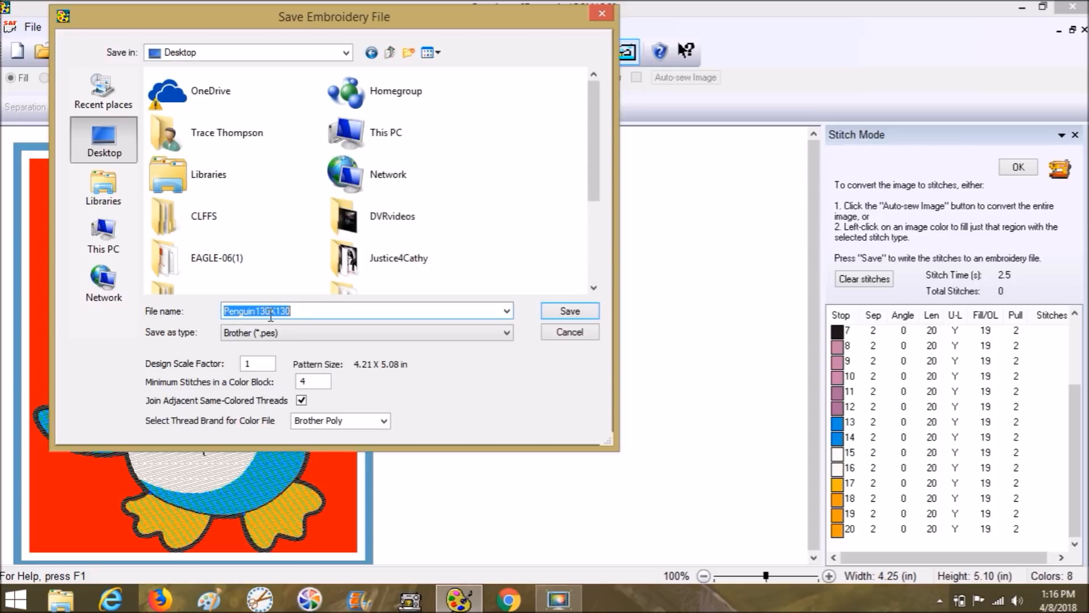
pyautogui.moveTo(305, 312); pyautogui.dragTo(265, 311)
pyautogui.press('BackSpace')
pyautogui.press('BackSpace')
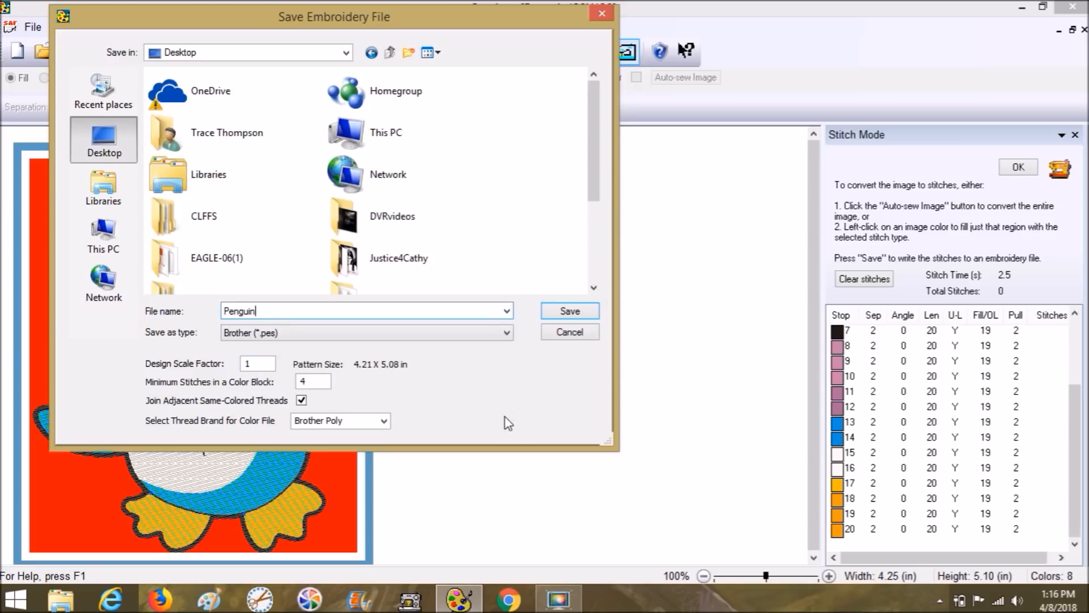
pyautogui.click(548, 318)
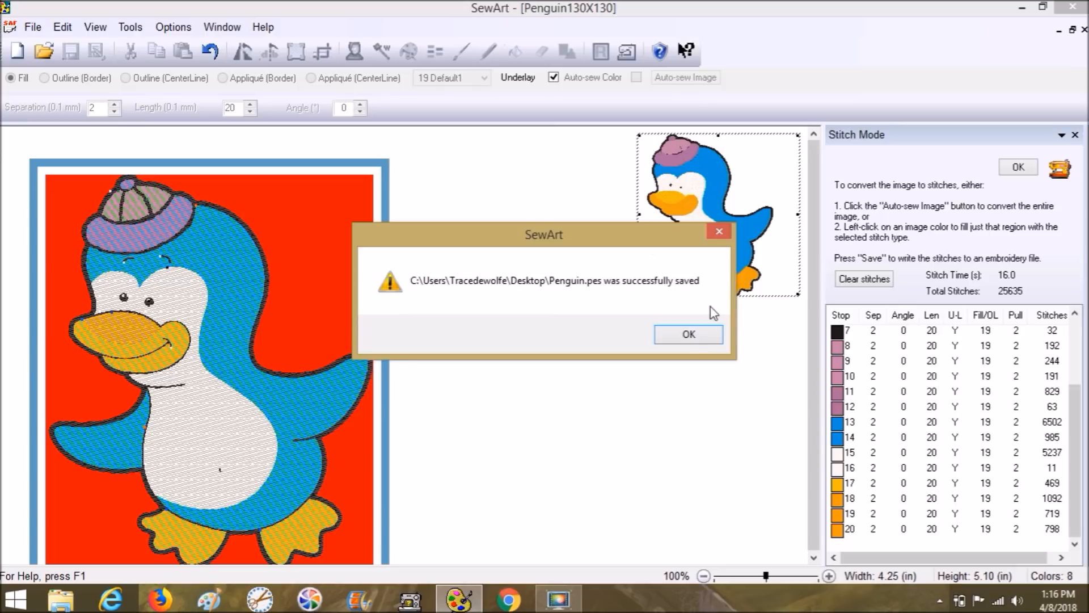
pyautogui.click(689, 335)
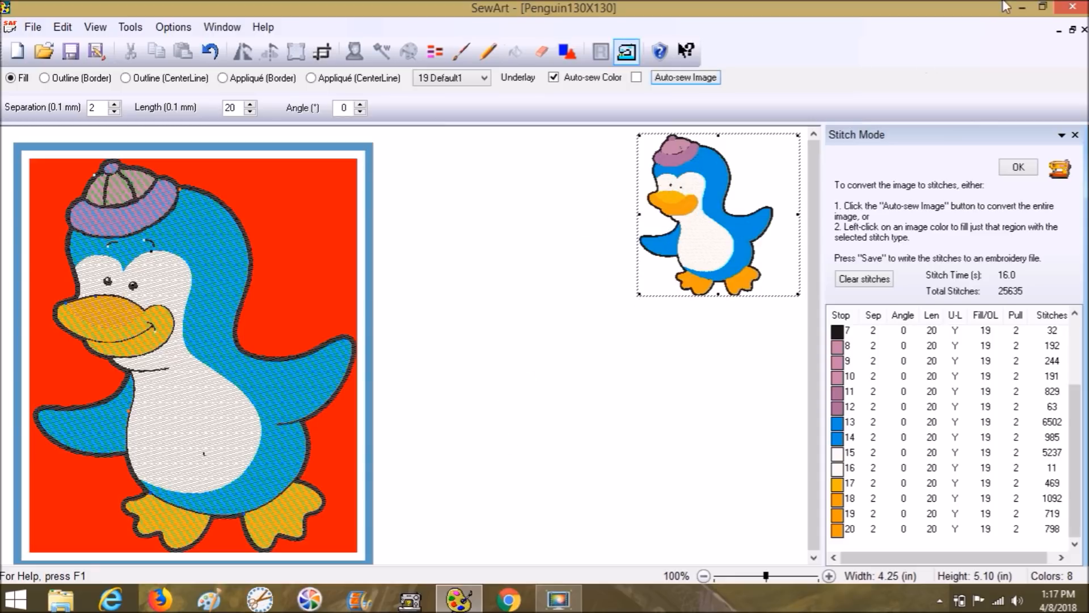
# Minimize SewArt, switch to SewWhat-Pro and open Penguin.pes from the Desktop.
pyautogui.click(1022, 8)
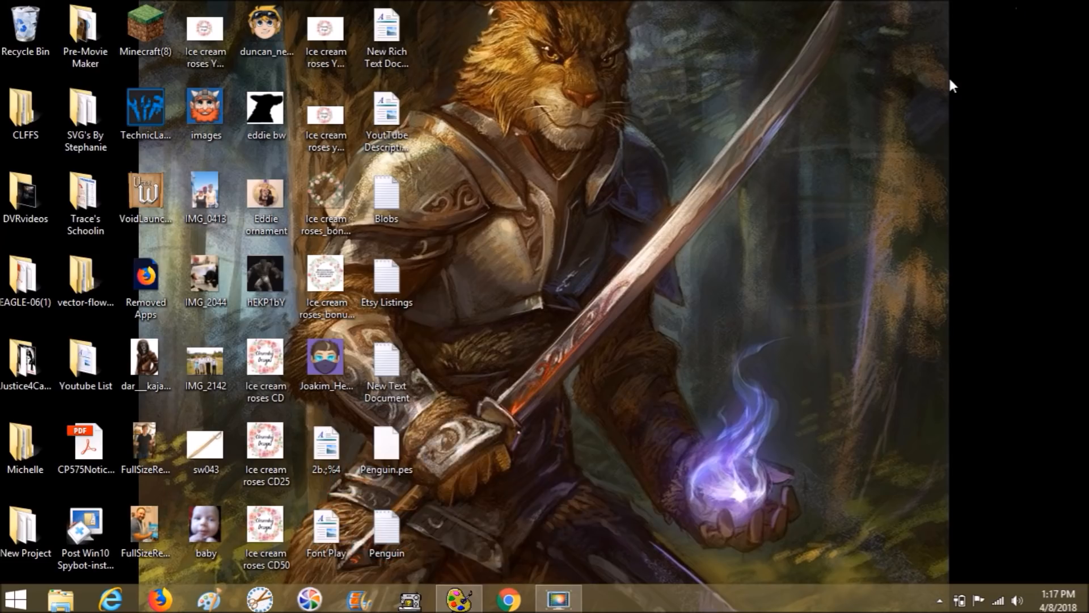
pyautogui.click(409, 598)
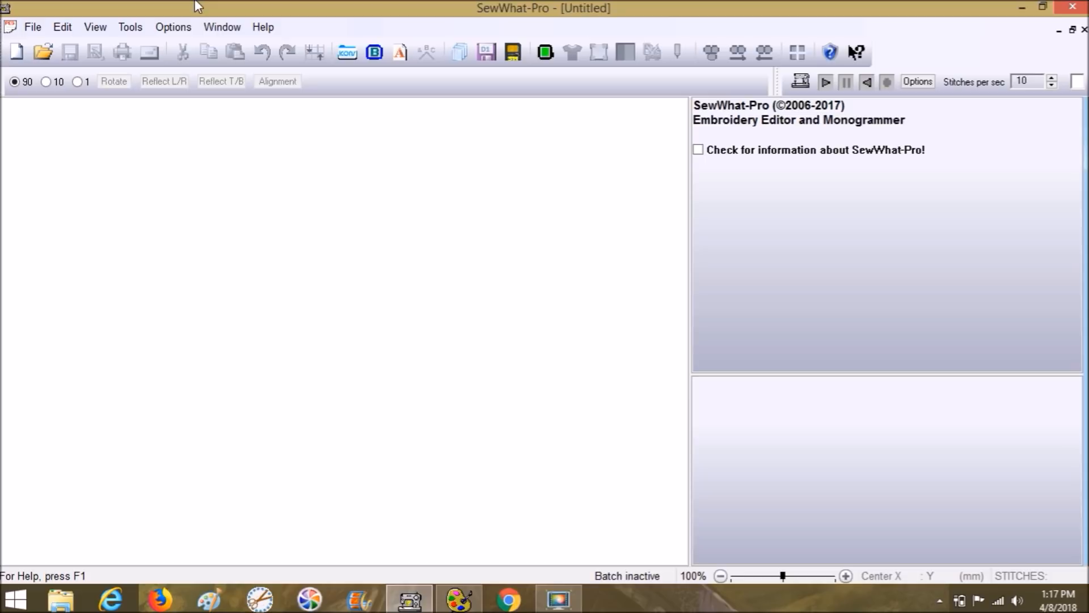
pyautogui.click(38, 57)
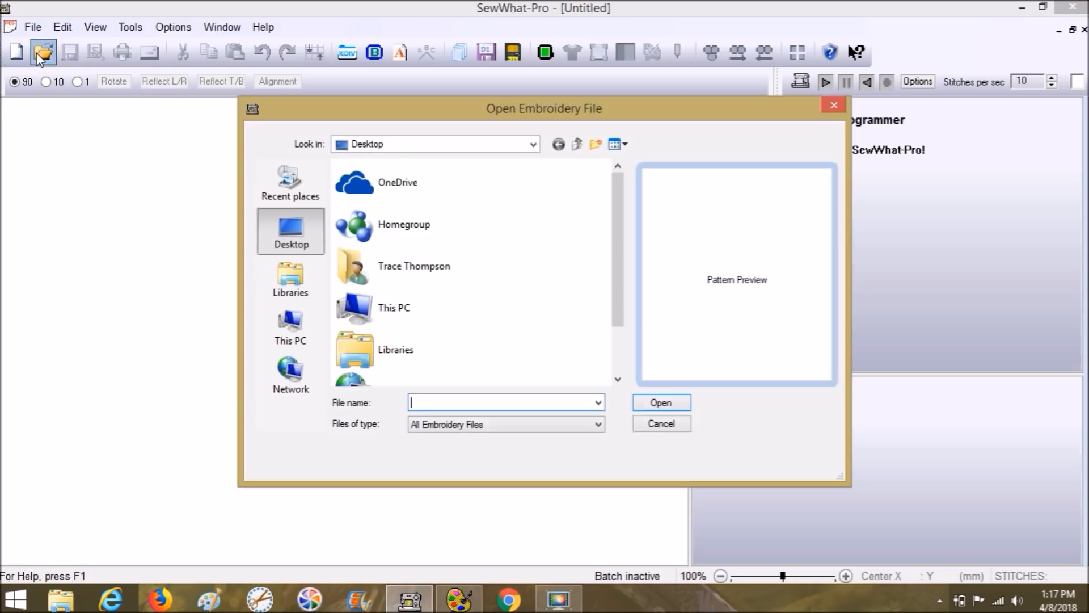
pyautogui.moveTo(611, 217); pyautogui.dragTo(628, 355)
pyautogui.click(372, 366)
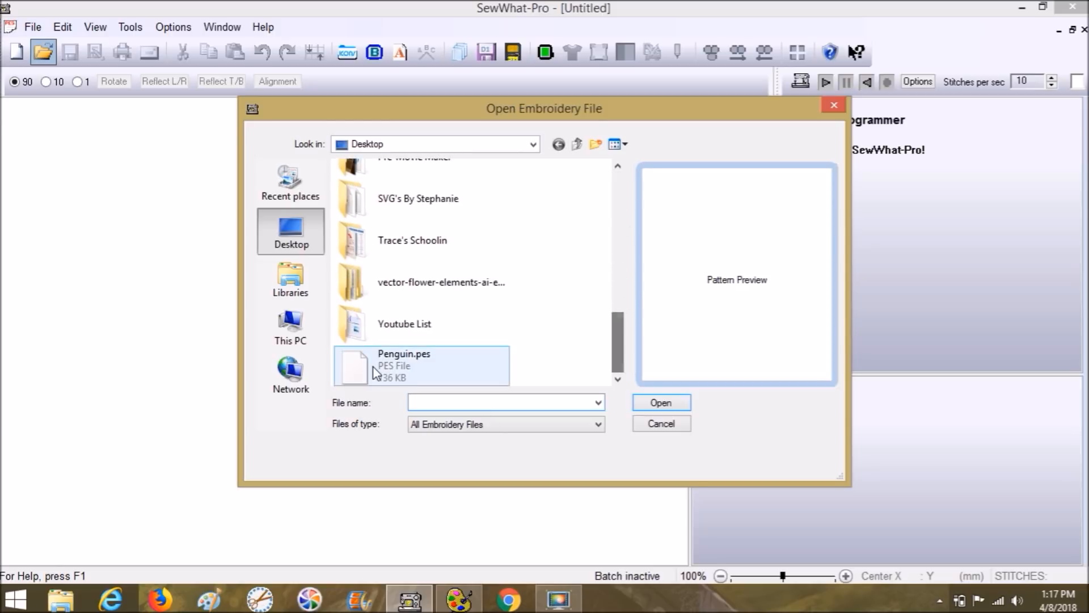
pyautogui.click(643, 404)
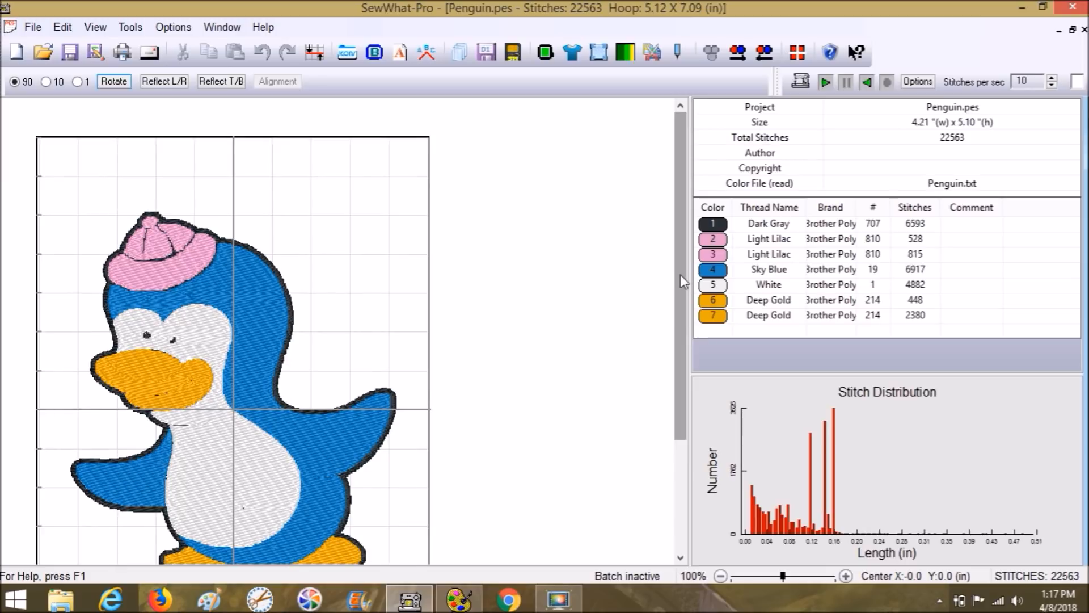
# Examine the whole penguin pattern and isolate the stitches of the Dark Gray outline thread.
pyautogui.scroll(-2, 681, 295)
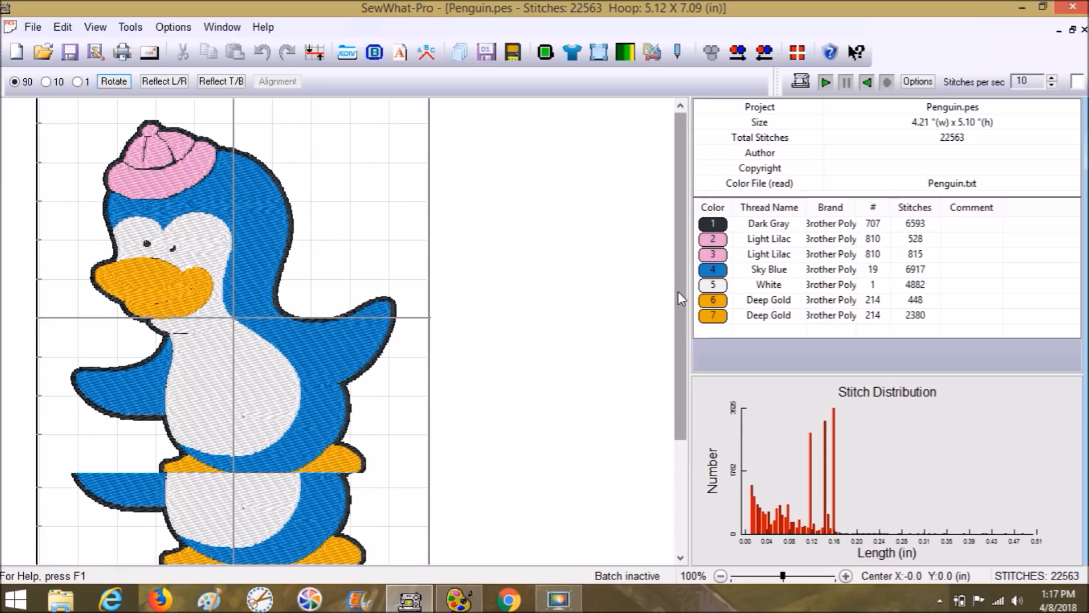
pyautogui.scroll(-1, 681, 295)
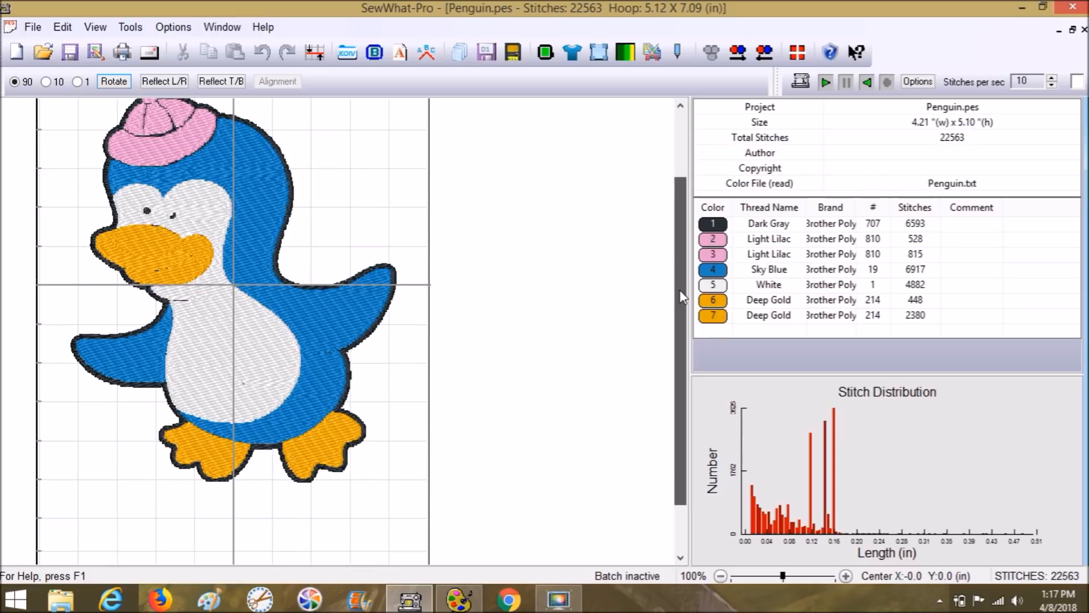
pyautogui.scroll(-1, 683, 296)
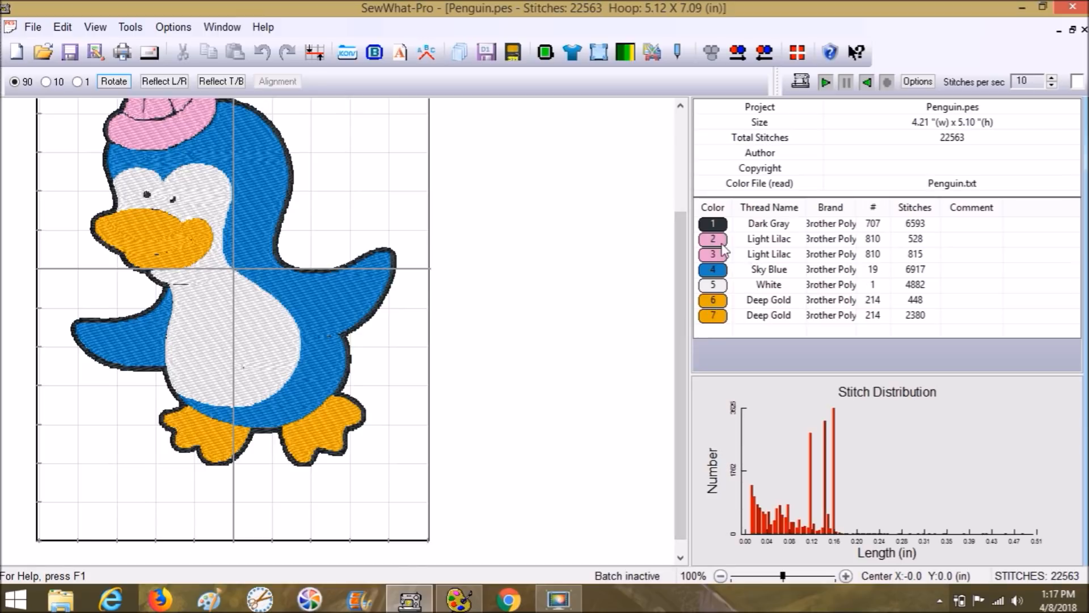
pyautogui.click(679, 312)
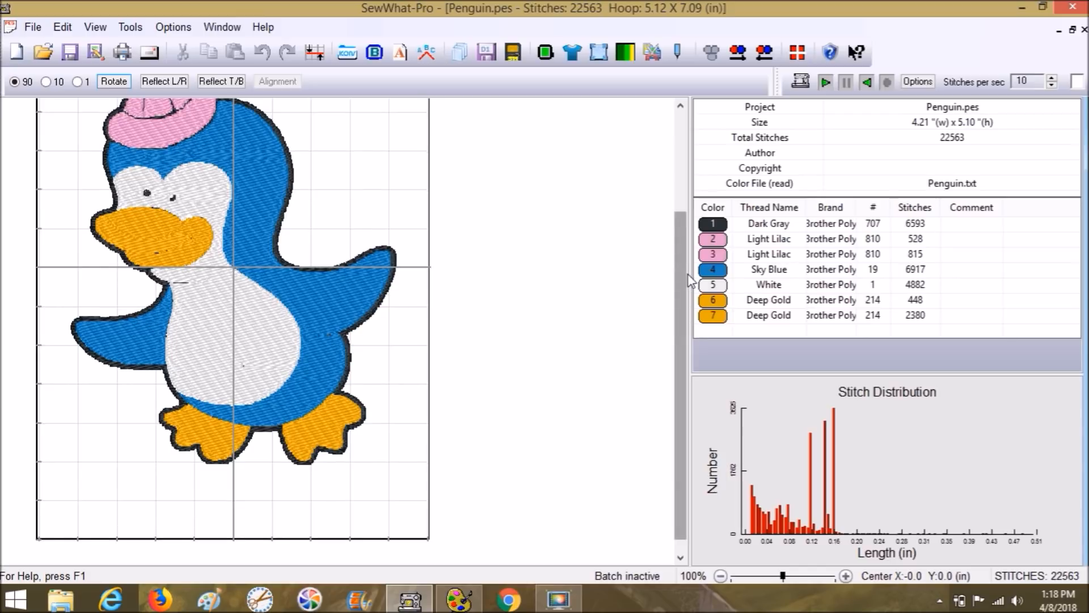
pyautogui.scroll(1, 690, 280)
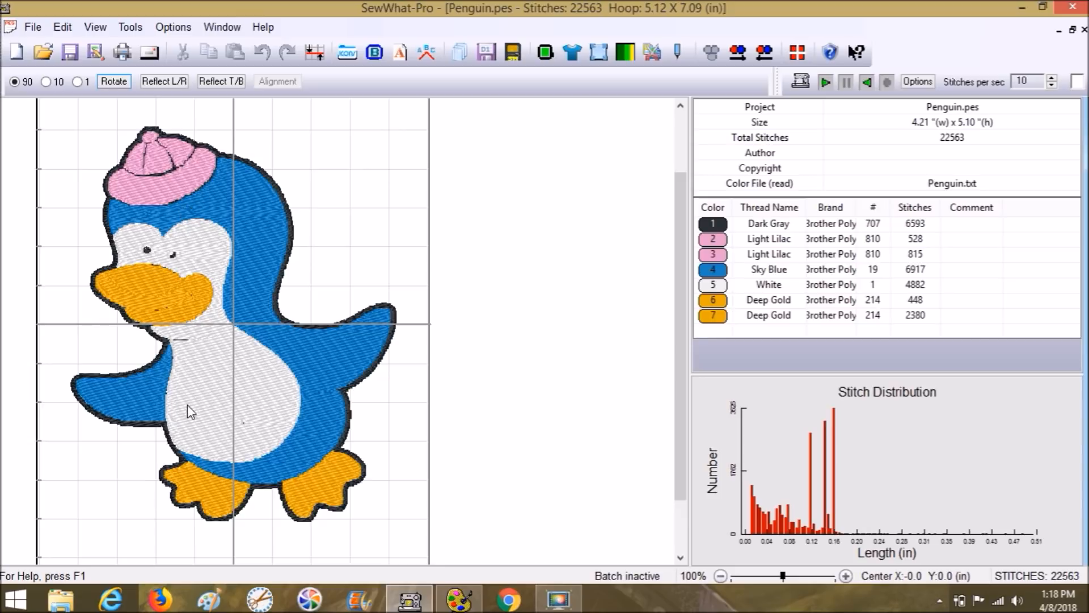
pyautogui.click(713, 224)
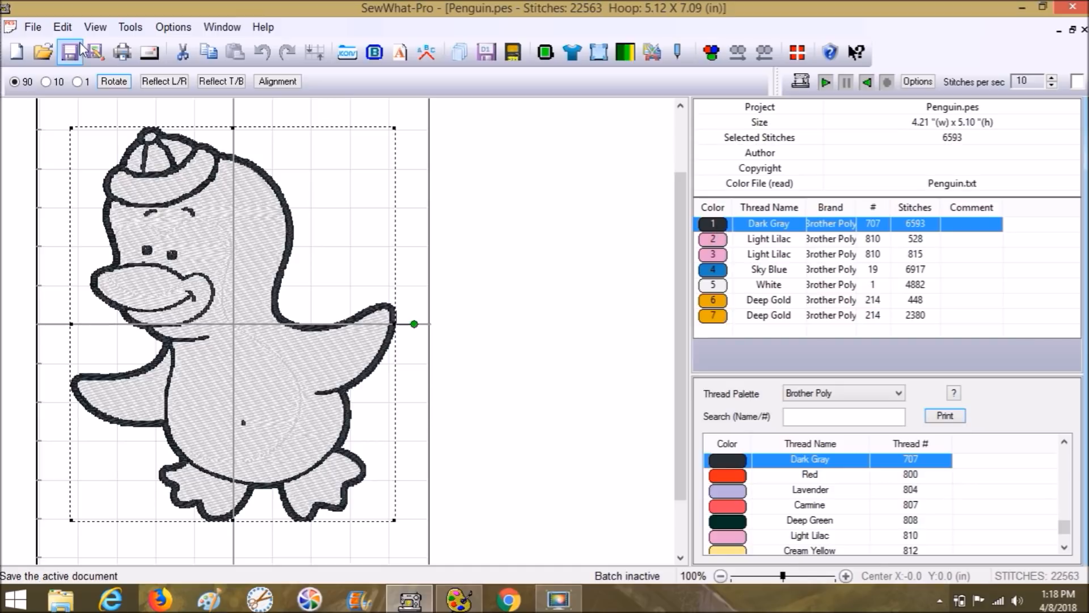
# In Order Threads, give old thread 1 the new order 7 and old threads 2 through 5 the orders 1 through 4.
pyautogui.click(63, 29)
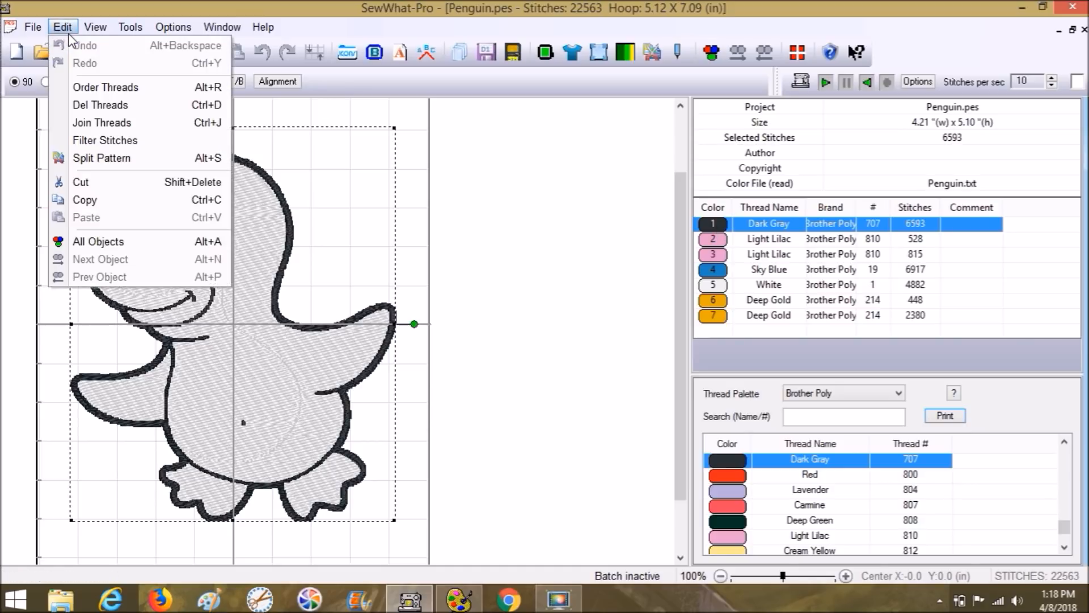
pyautogui.click(86, 88)
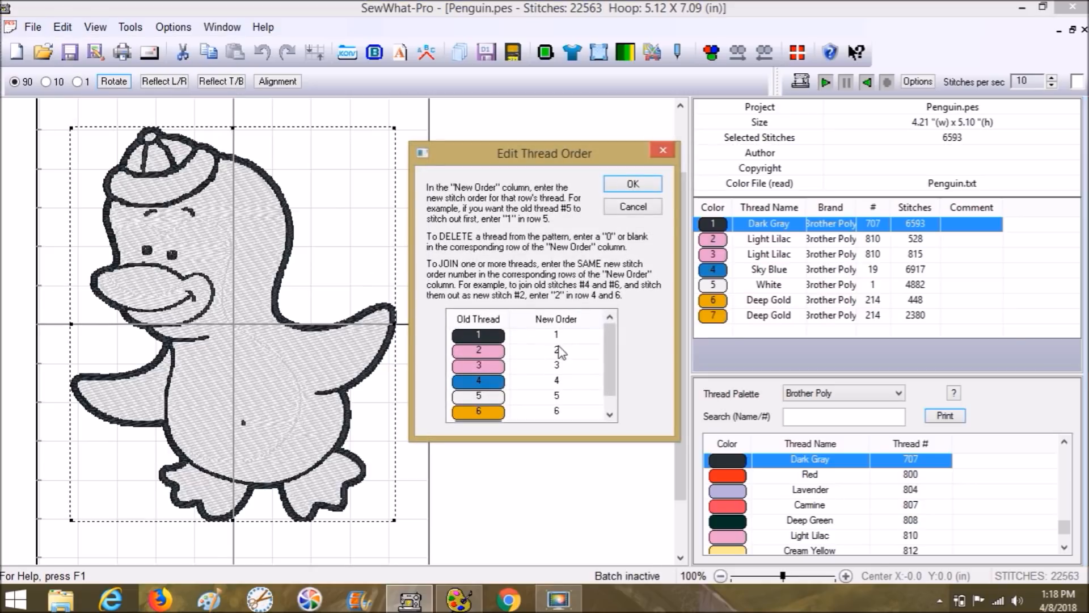
pyautogui.click(561, 336)
pyautogui.write('7')
pyautogui.click(567, 351)
pyautogui.write('1')
pyautogui.click(549, 367)
pyautogui.write('2')
pyautogui.click(555, 381)
pyautogui.write('3')
pyautogui.click(568, 396)
pyautogui.write('4')
# Give old thread 6 the new order 5 and old thread 7 the order 6, and apply the new thread order.
pyautogui.moveTo(609, 381); pyautogui.dragTo(609, 400)
pyautogui.click(562, 397)
pyautogui.press('Delete')
pyautogui.write('5')
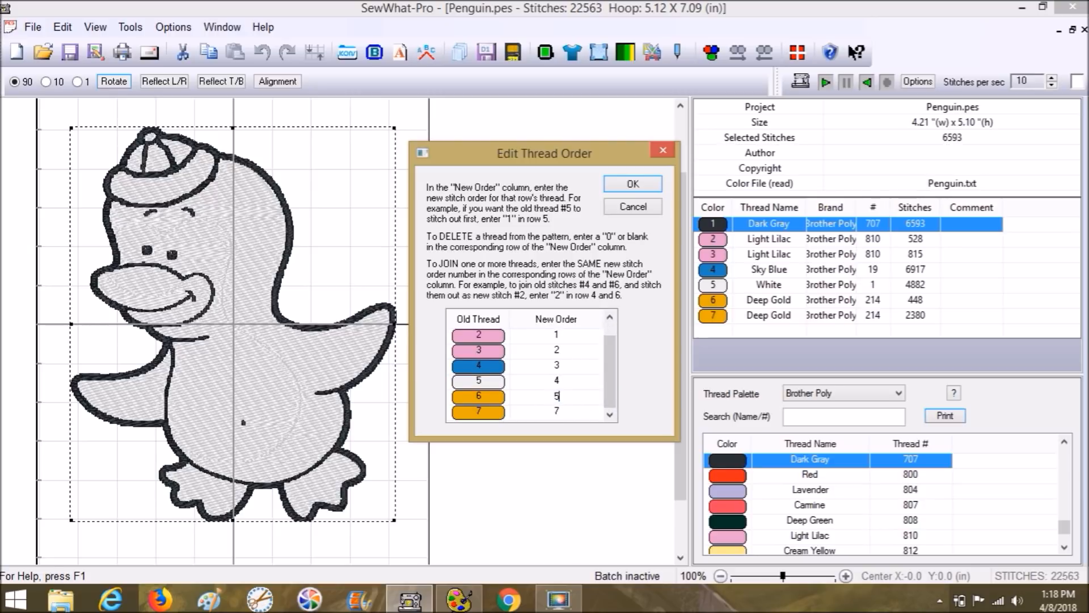
pyautogui.click(561, 409)
pyautogui.write('6')
pyautogui.click(619, 186)
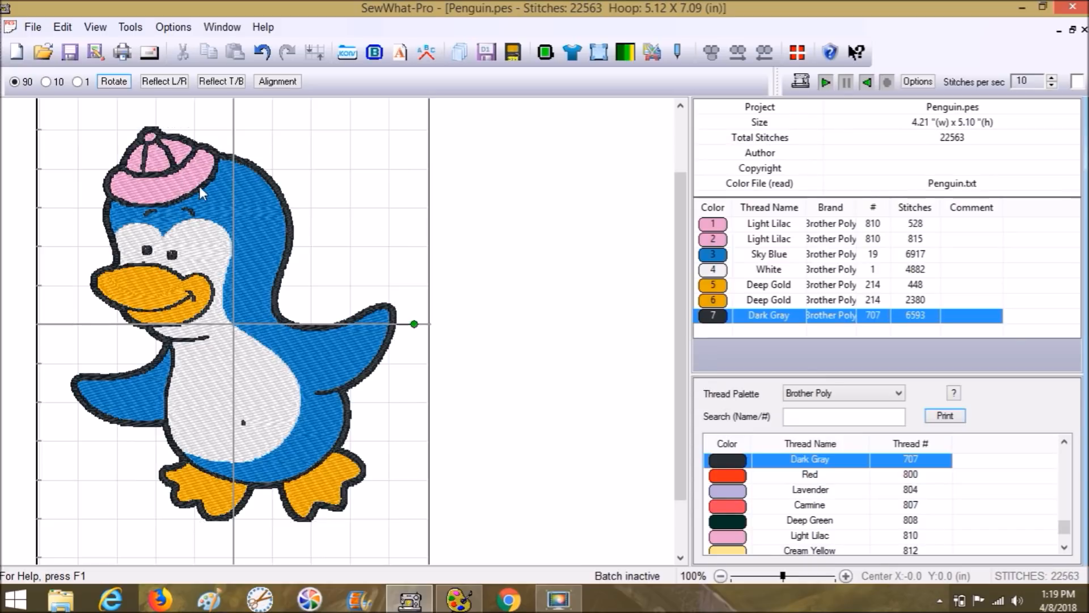
# Change the second Light Lilac thread, covering the hat's brim and pompom, to Royal Purple (869) from the Brother Poly palette.
pyautogui.click(339, 176)
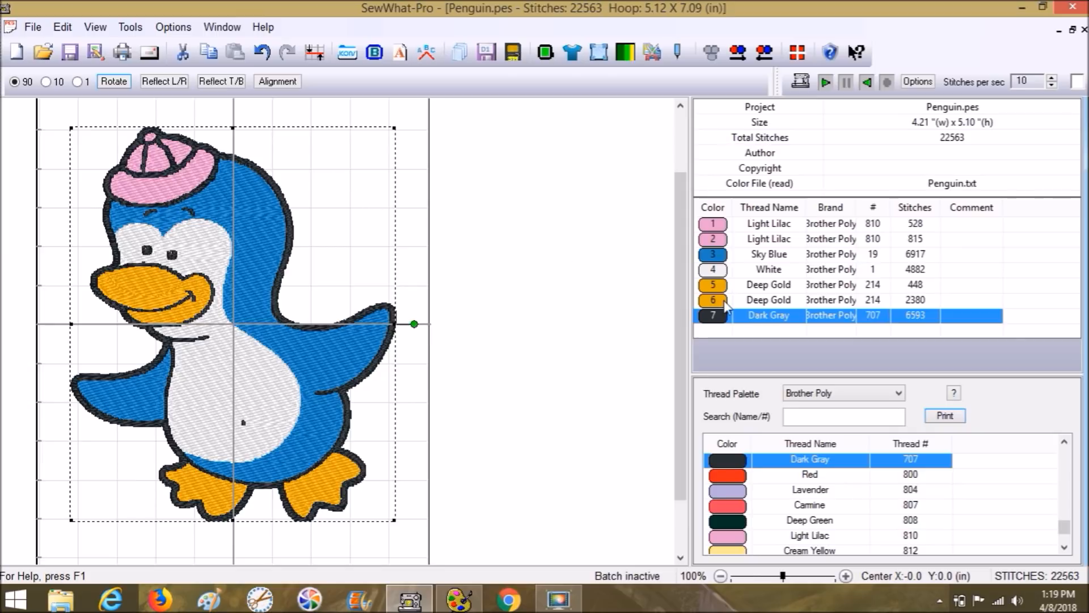
pyautogui.click(717, 228)
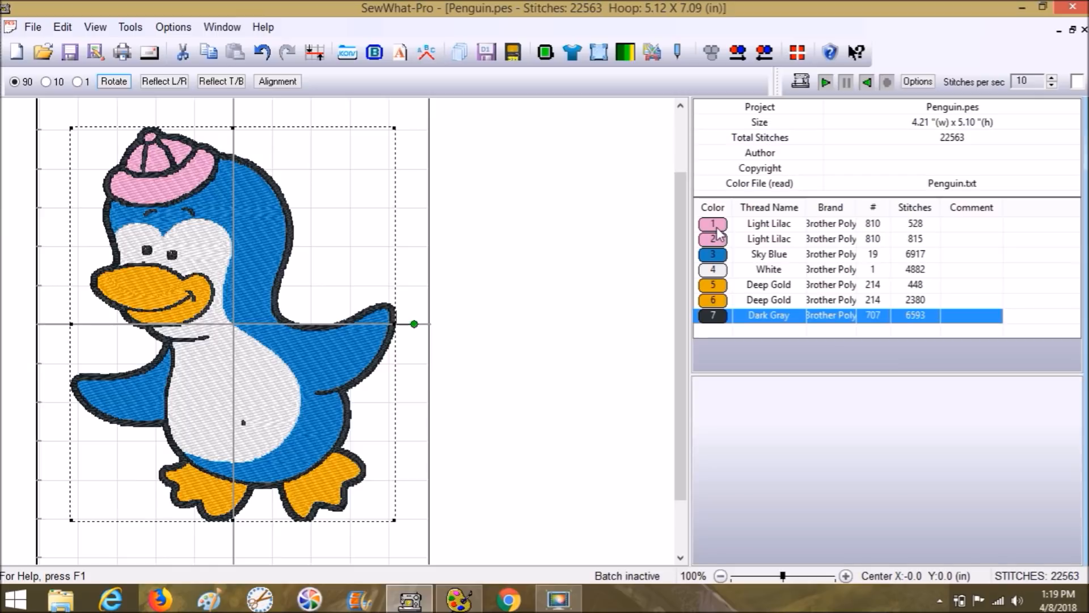
pyautogui.click(718, 232)
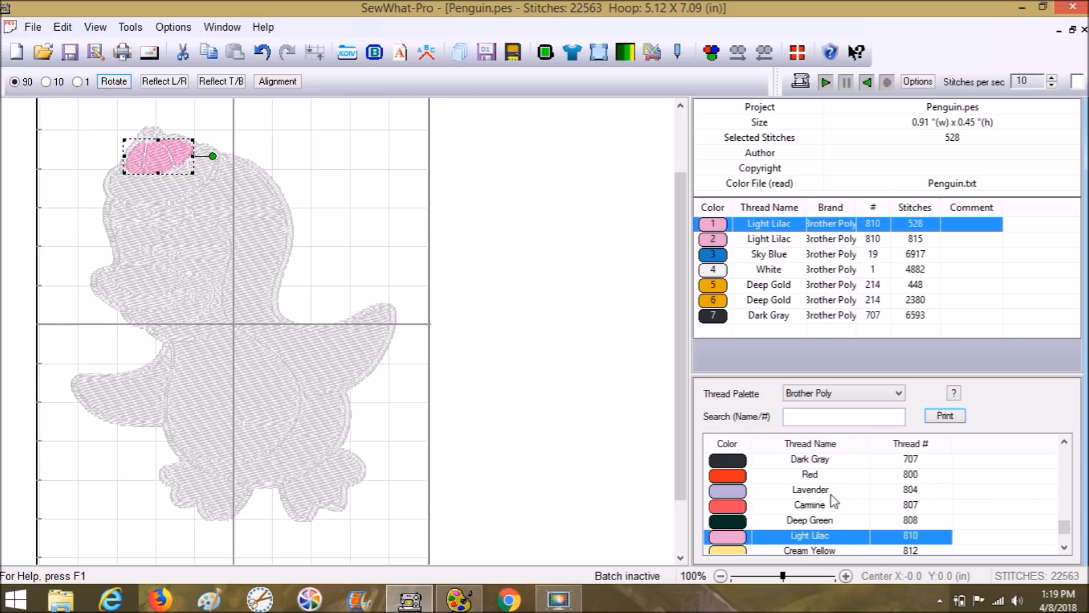
pyautogui.click(1065, 547)
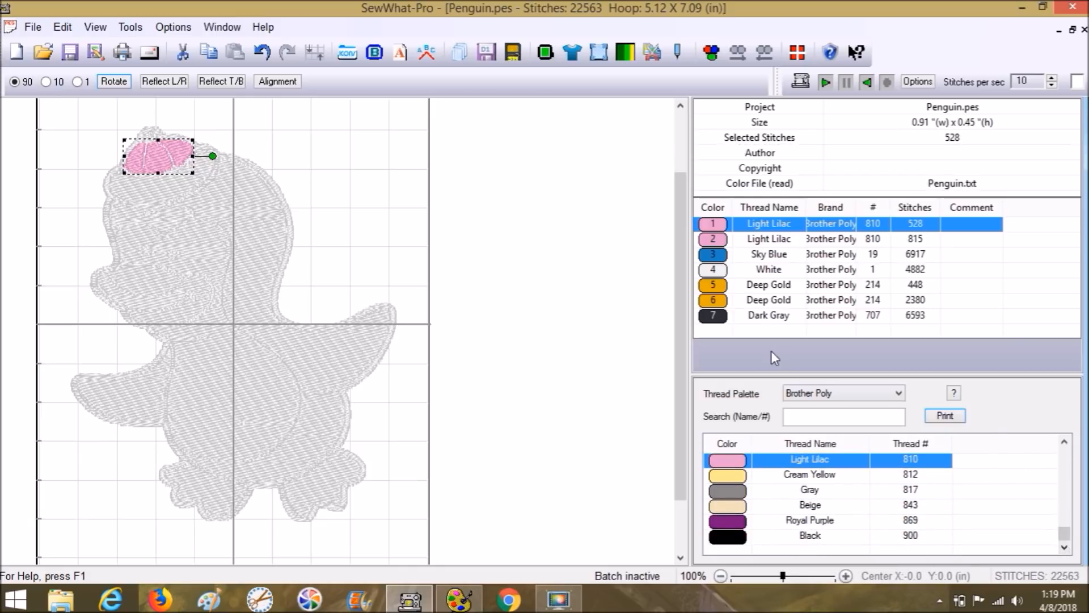
pyautogui.click(705, 245)
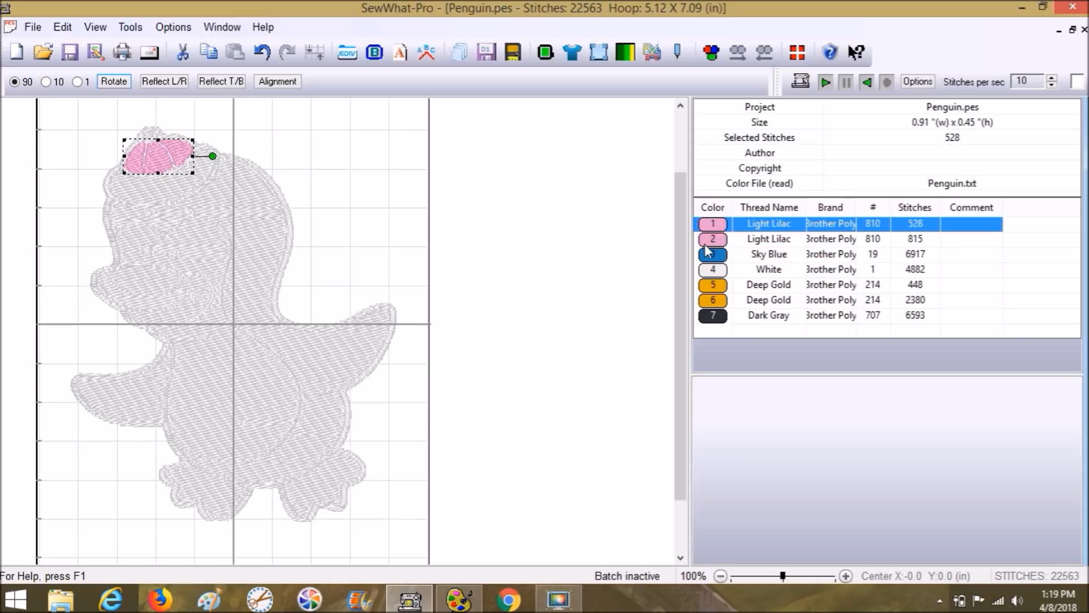
pyautogui.click(708, 250)
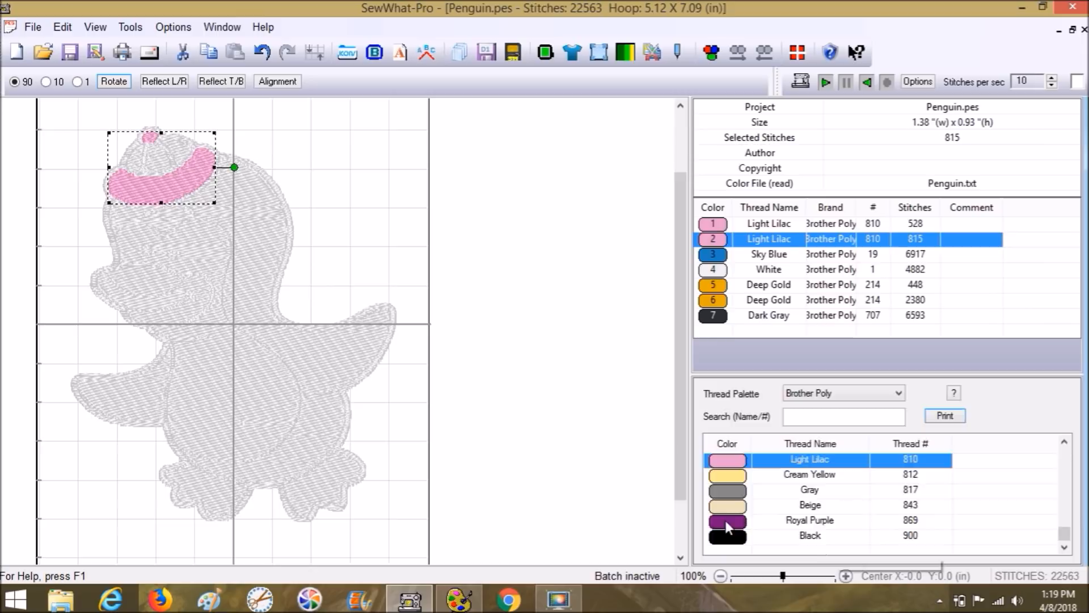
pyautogui.click(728, 521)
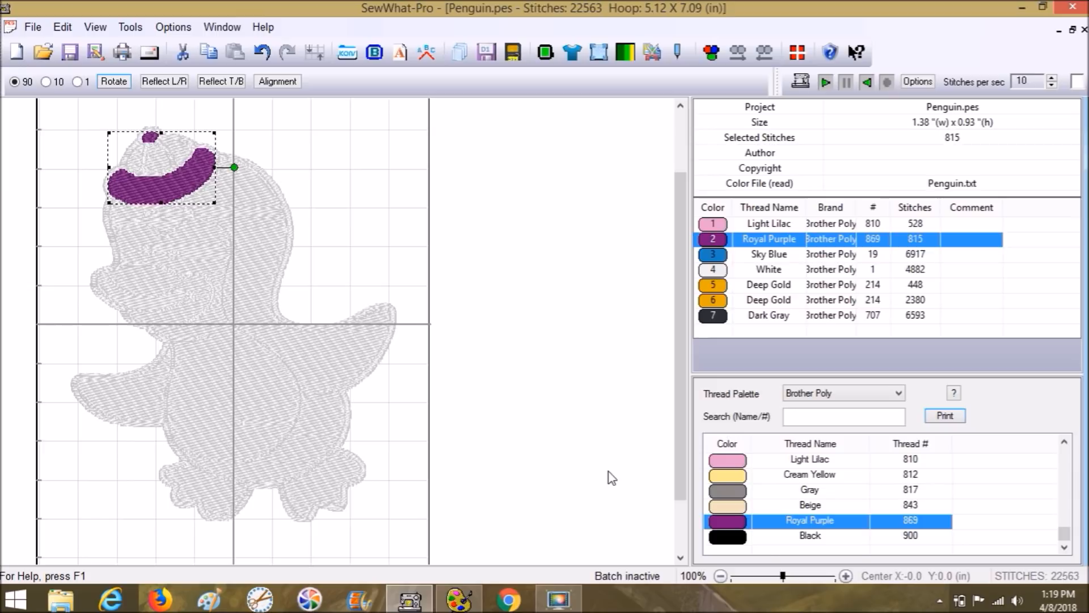
pyautogui.click(611, 477)
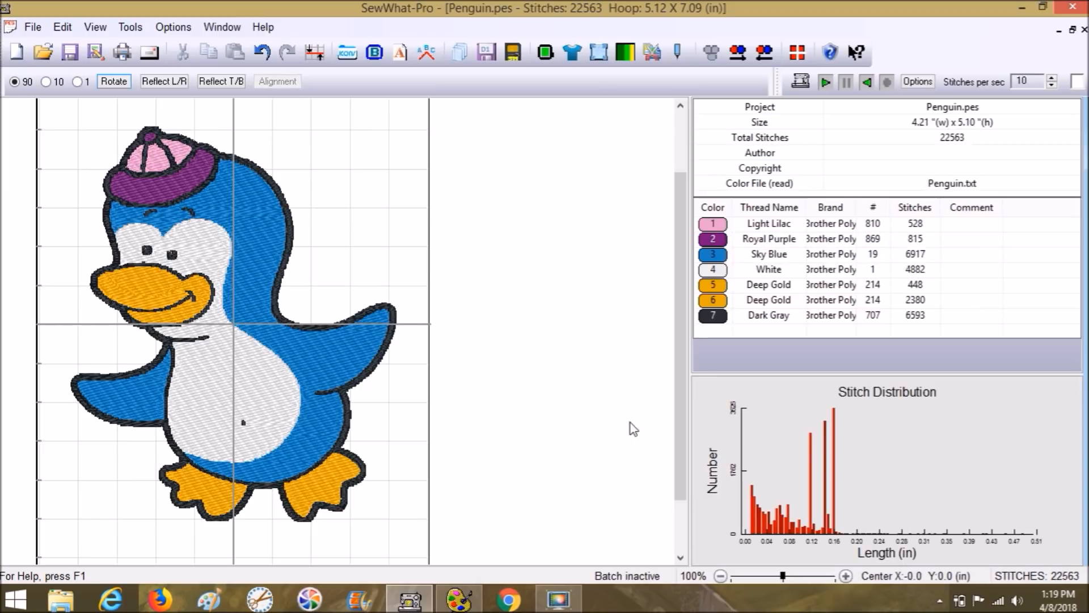
# Change the sixth thread, covering the lower beak and feet, to Brass (328) from the Brother Poly palette.
pyautogui.click(715, 287)
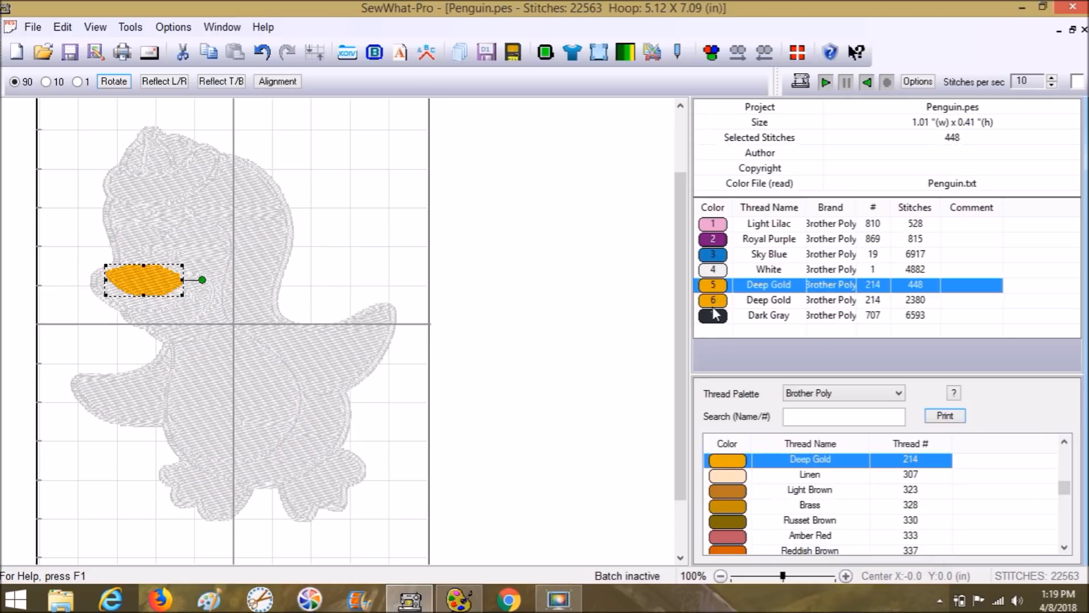
pyautogui.click(713, 304)
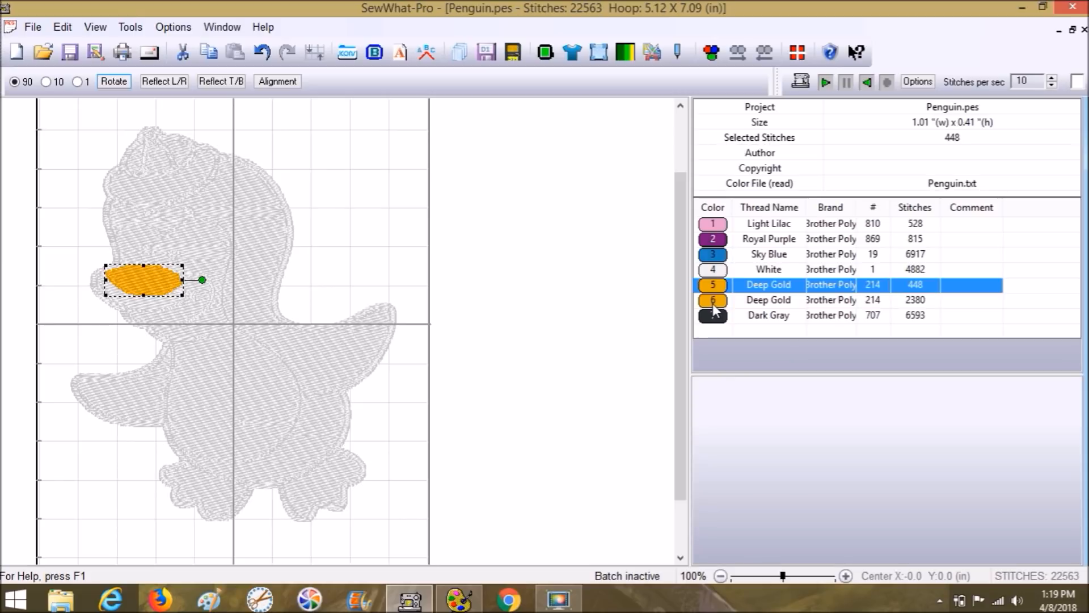
pyautogui.click(713, 305)
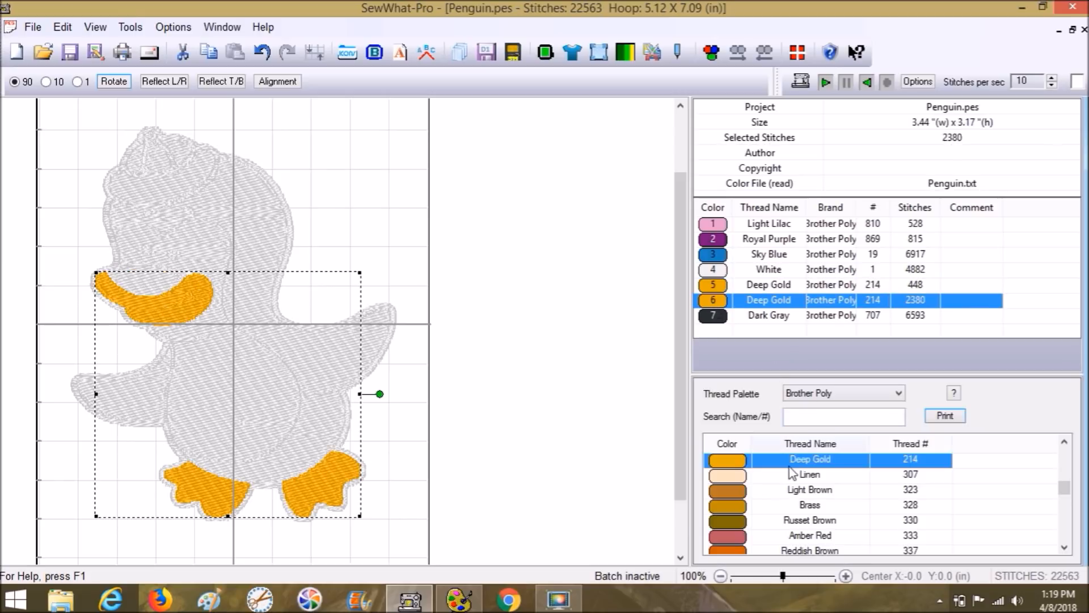
pyautogui.click(733, 503)
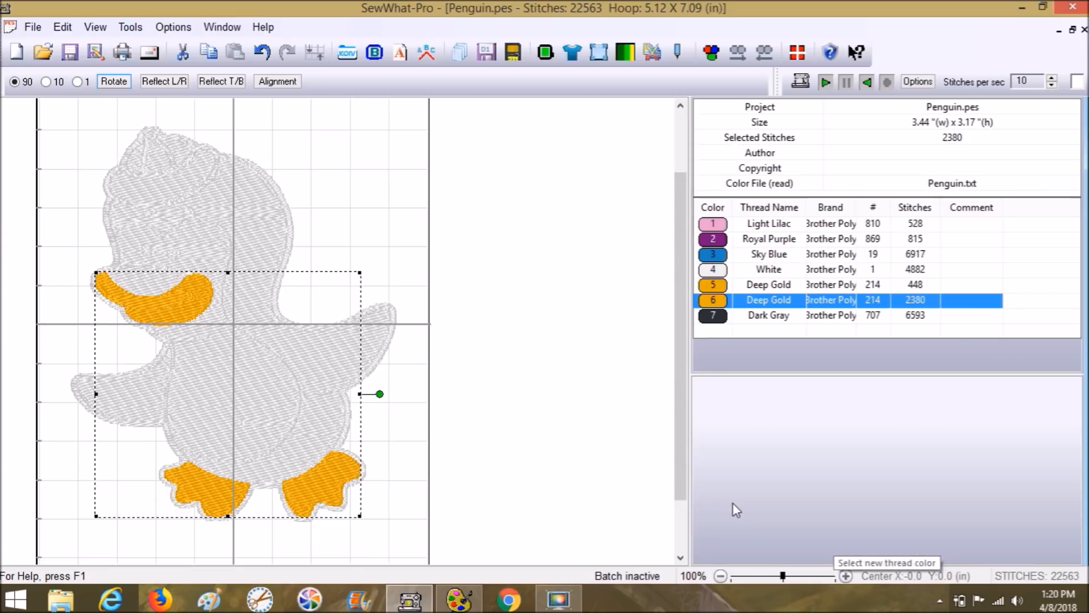